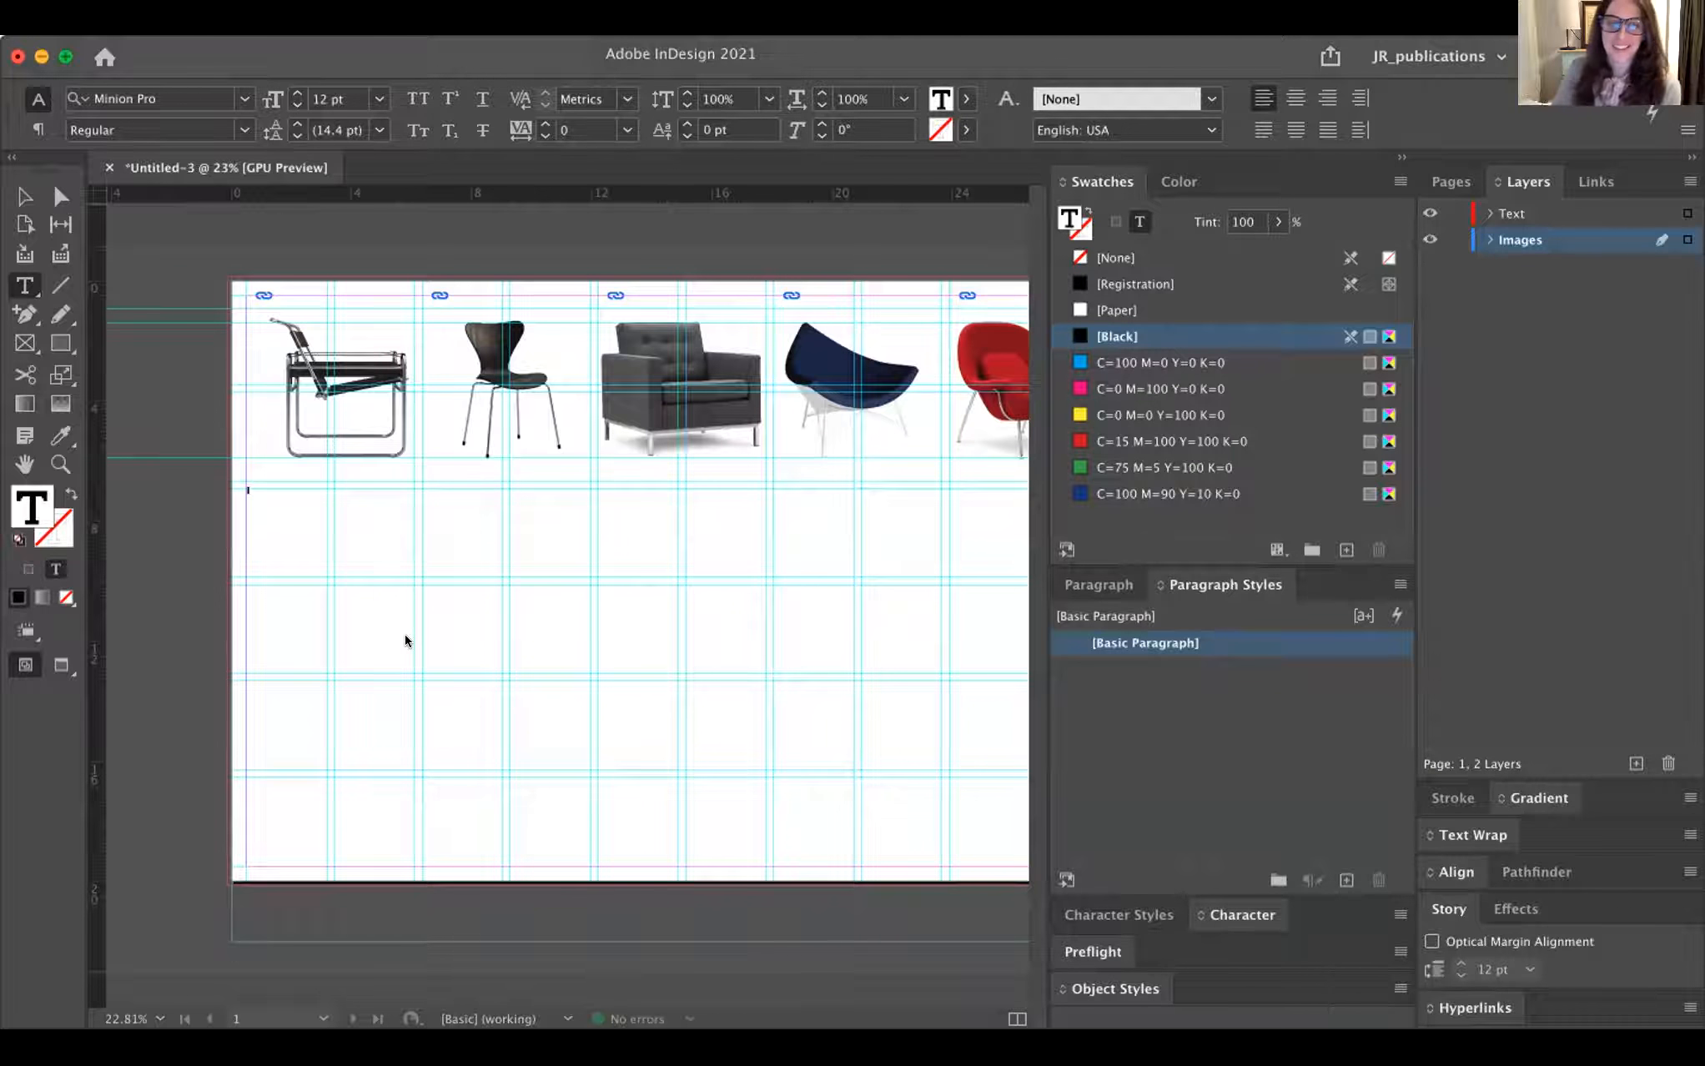
- Select the five empty text frames below the chair images and place them on the Text layer
scroll(406, 640, "right", 1)
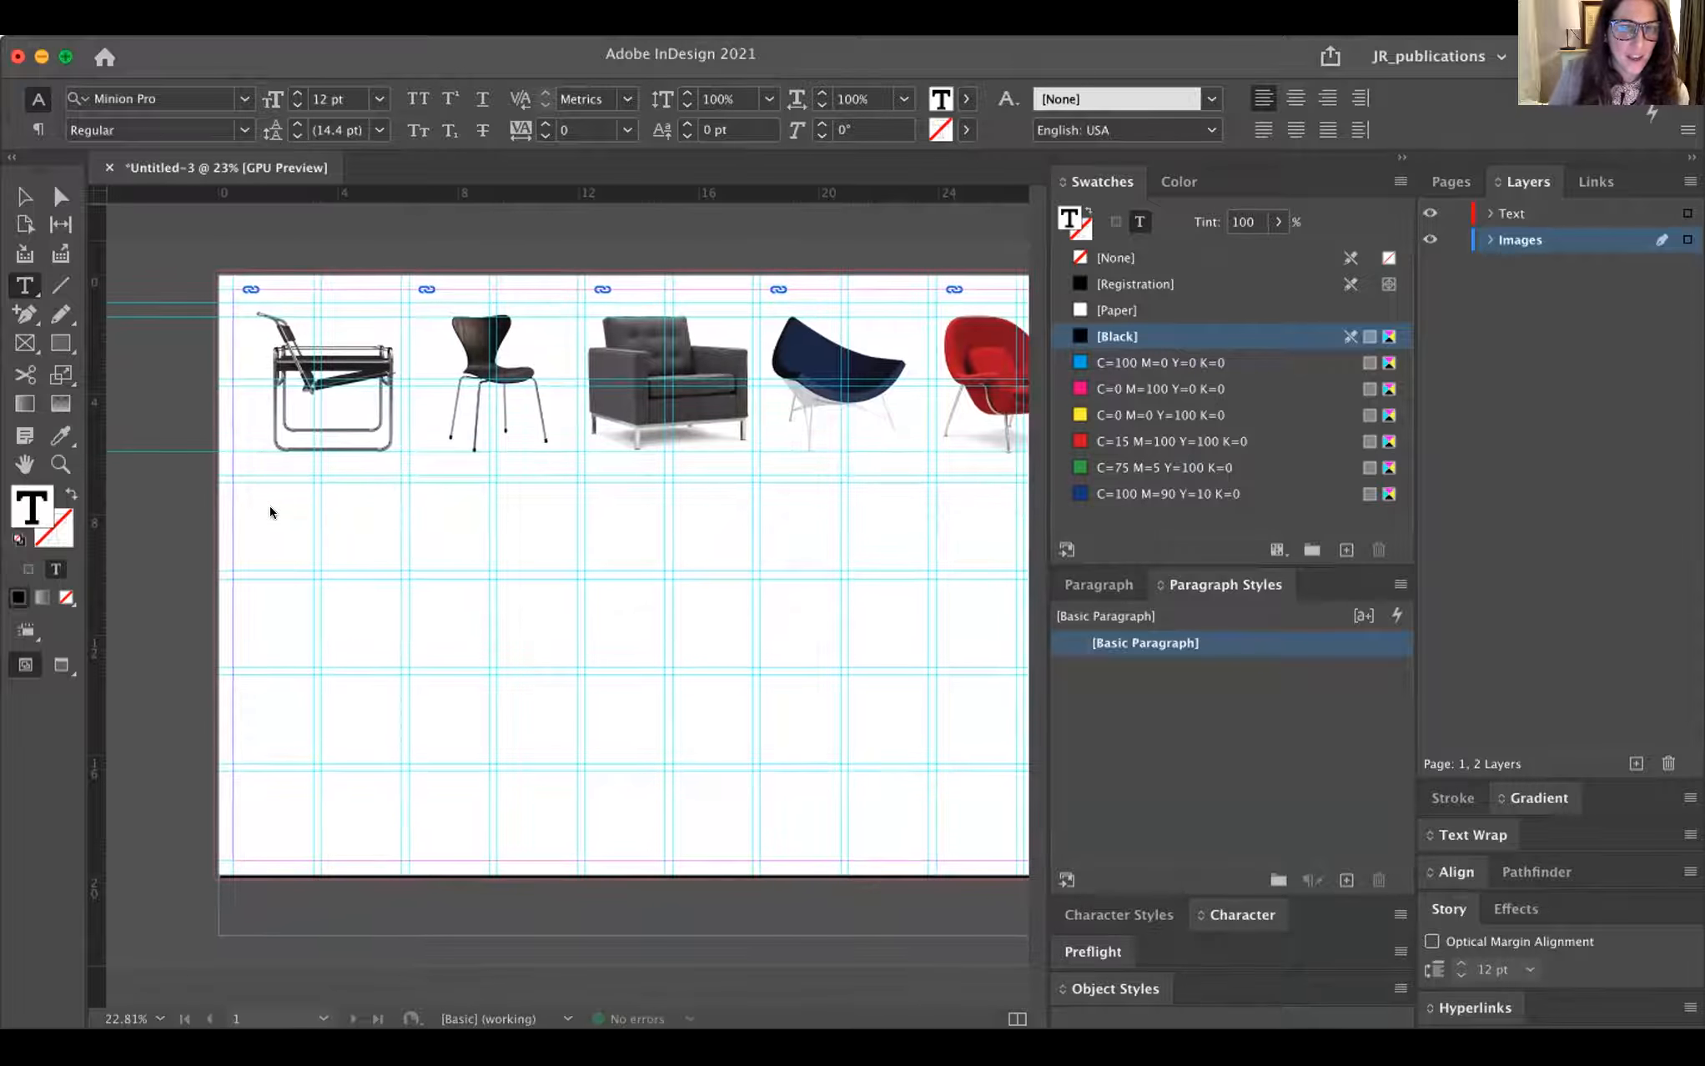
scroll(672, 695, "right", 3)
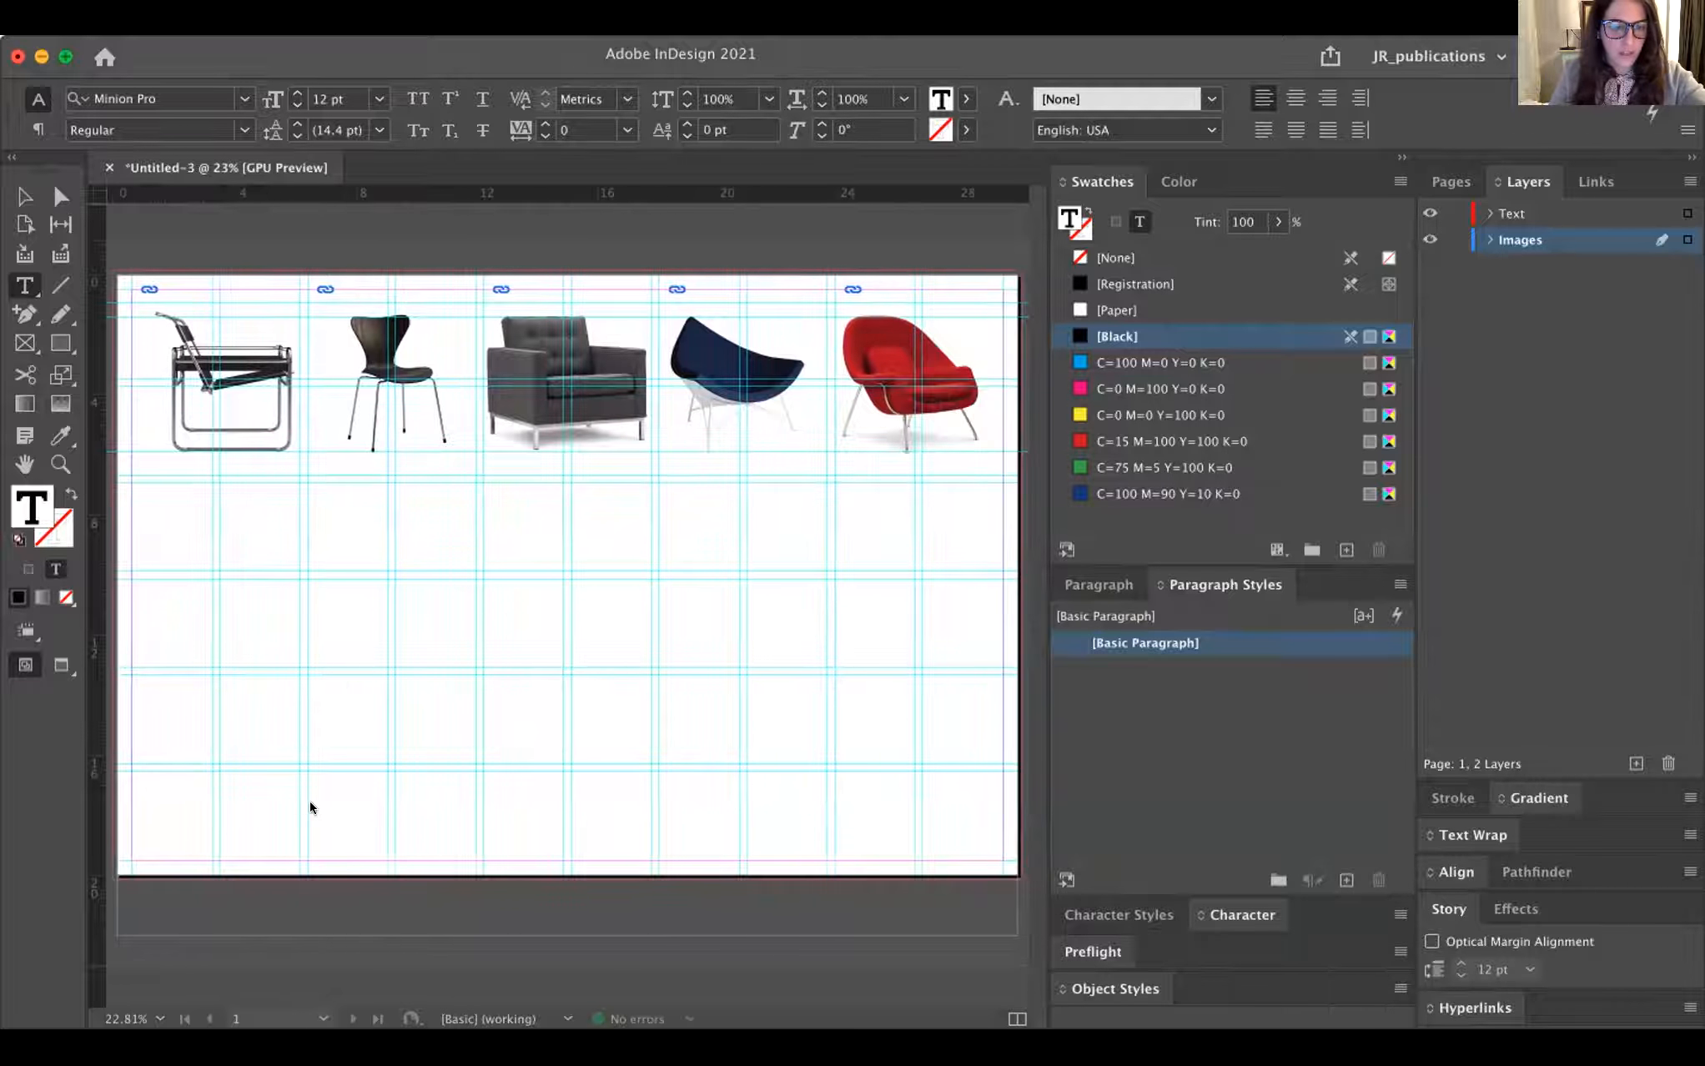
left_click(216, 656)
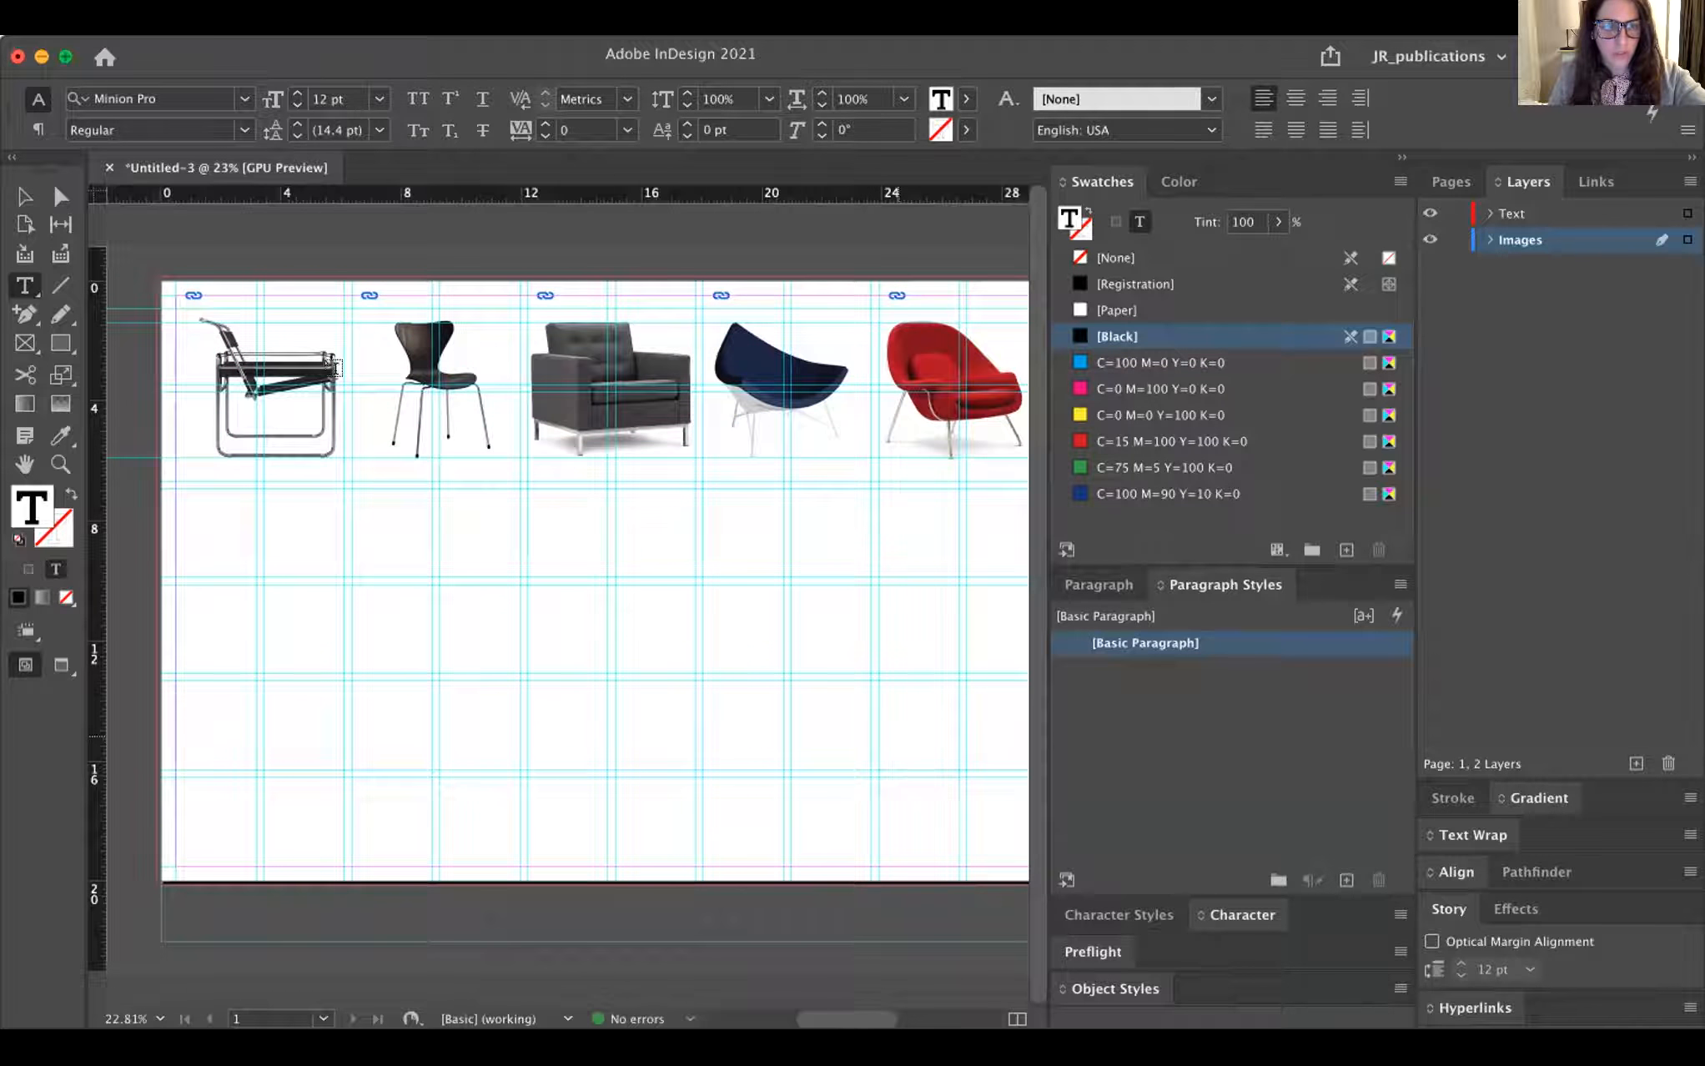
left_click(13, 199)
left_click_drag(133, 587, 1001, 755)
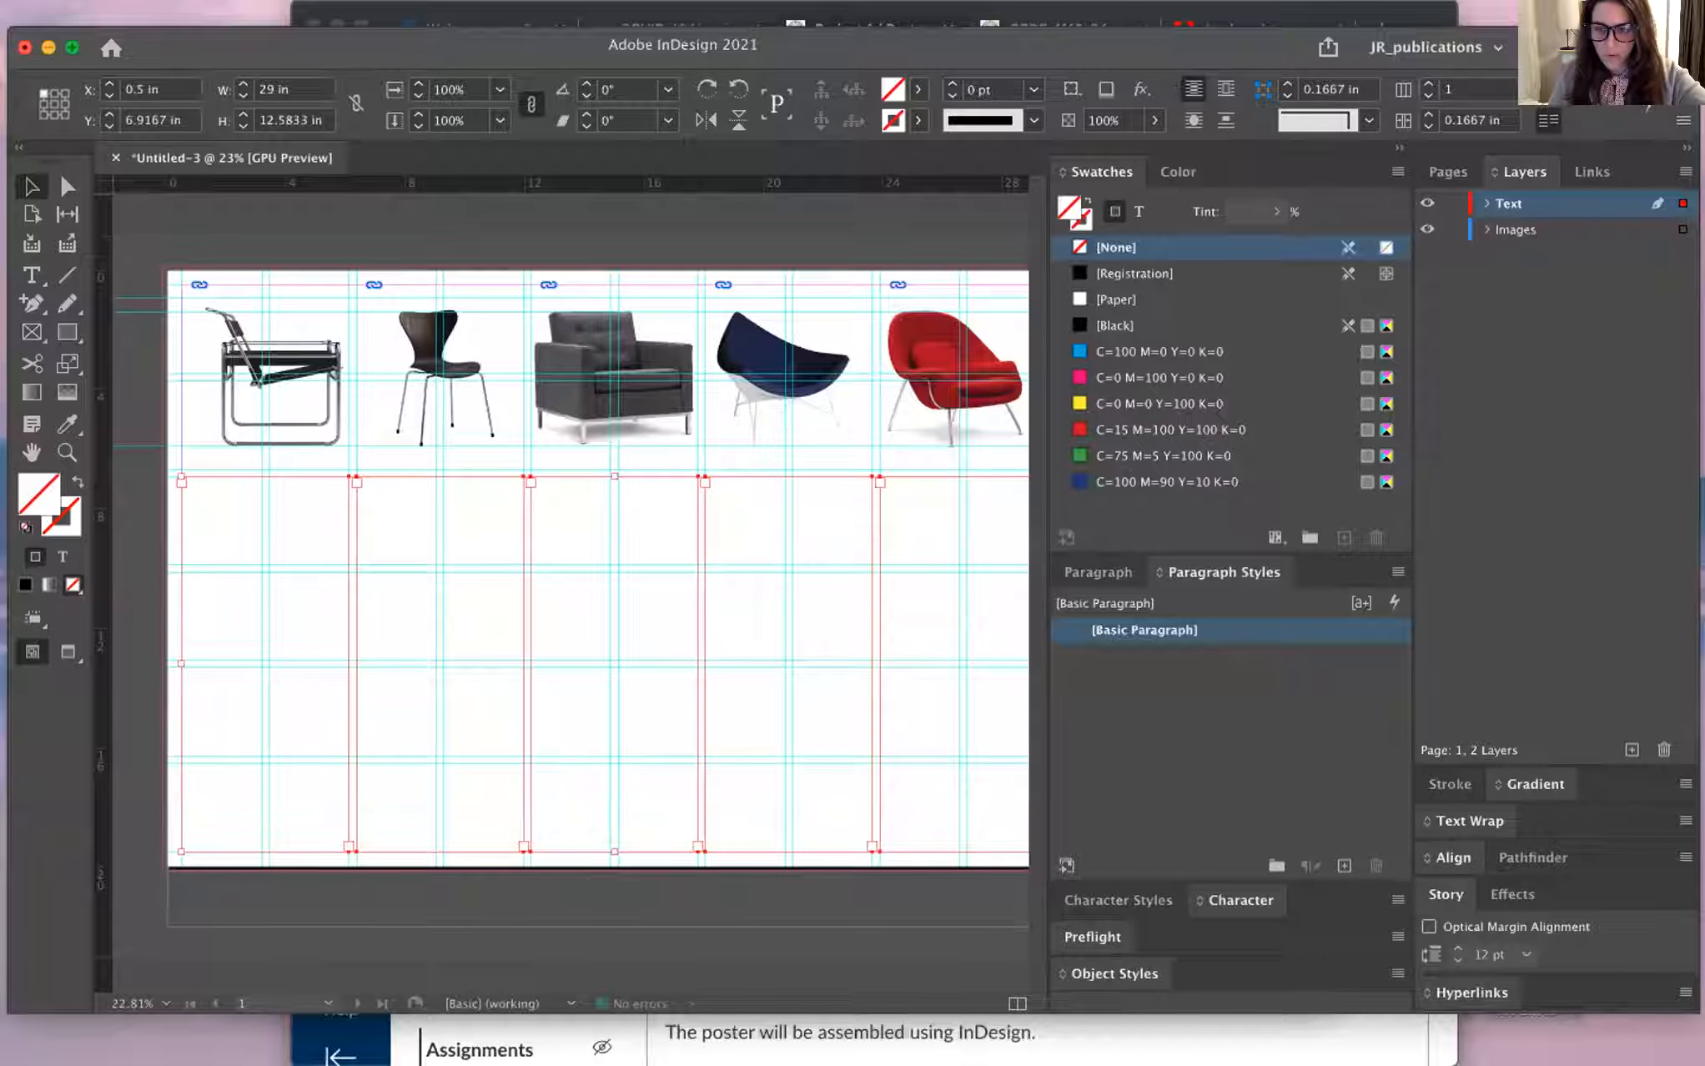
- Switch to the Word document and copy all of its placeholder text
mouse_move(1264, 1037)
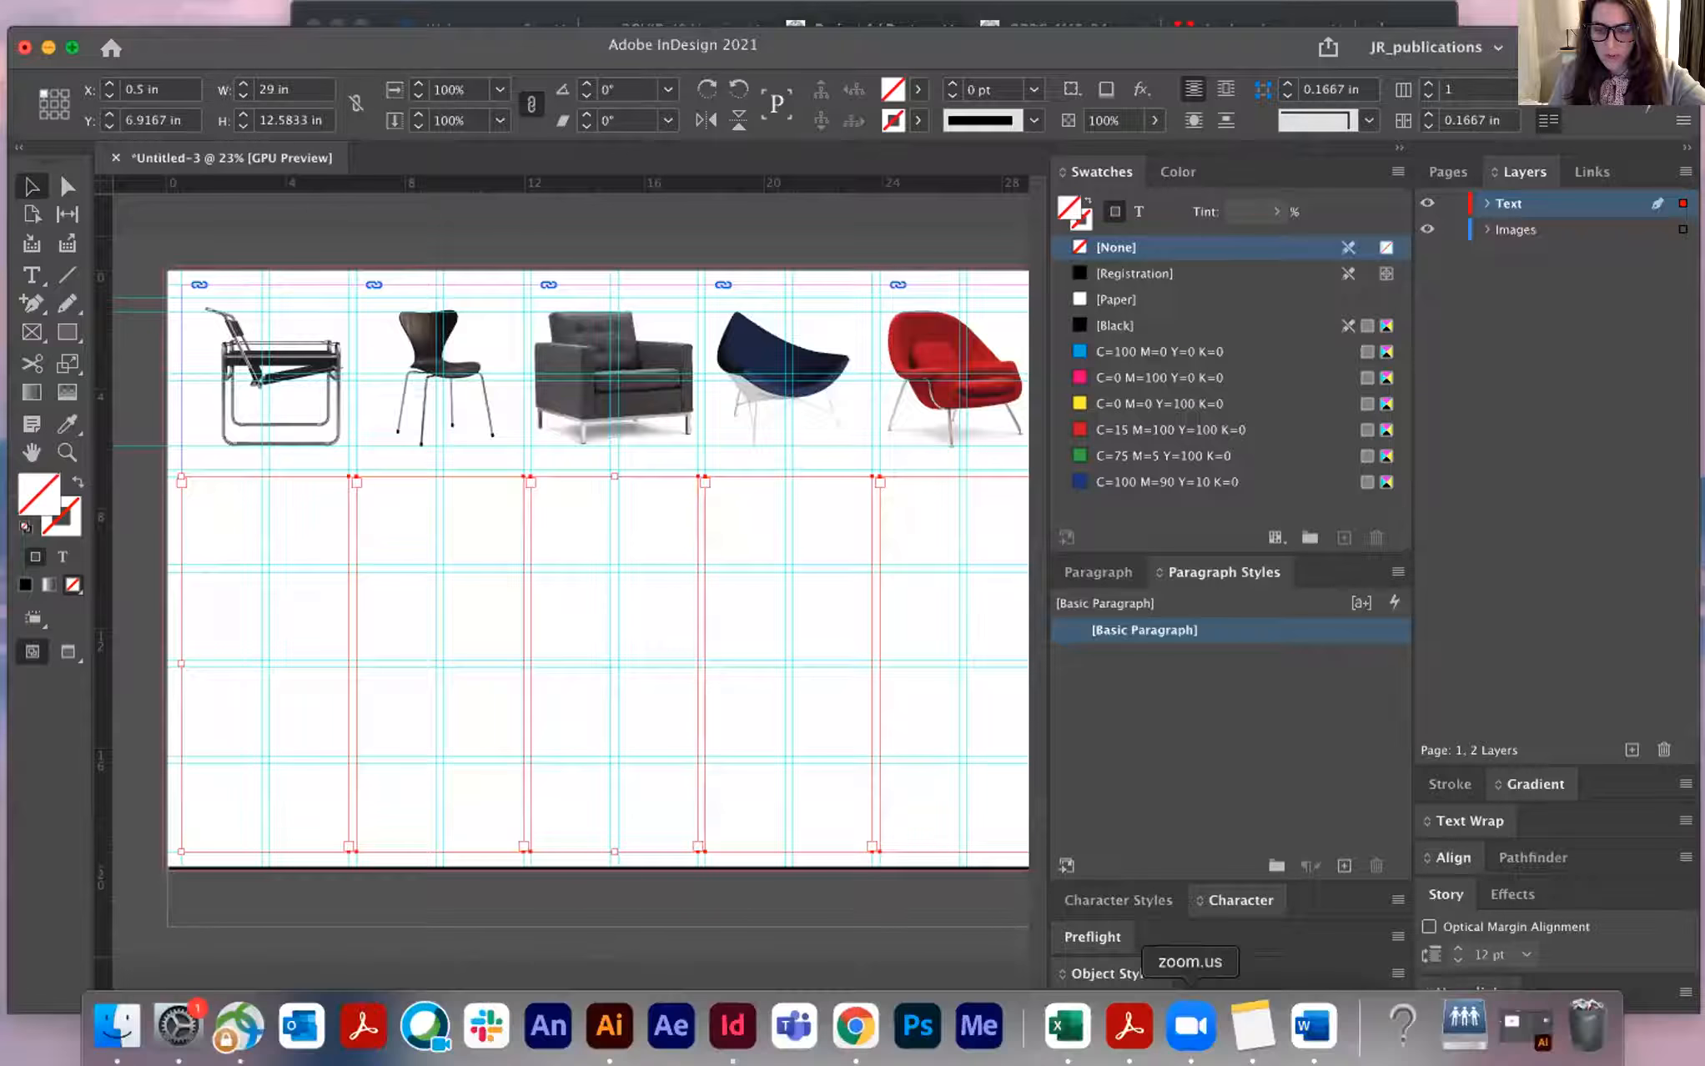
left_click(1299, 1034)
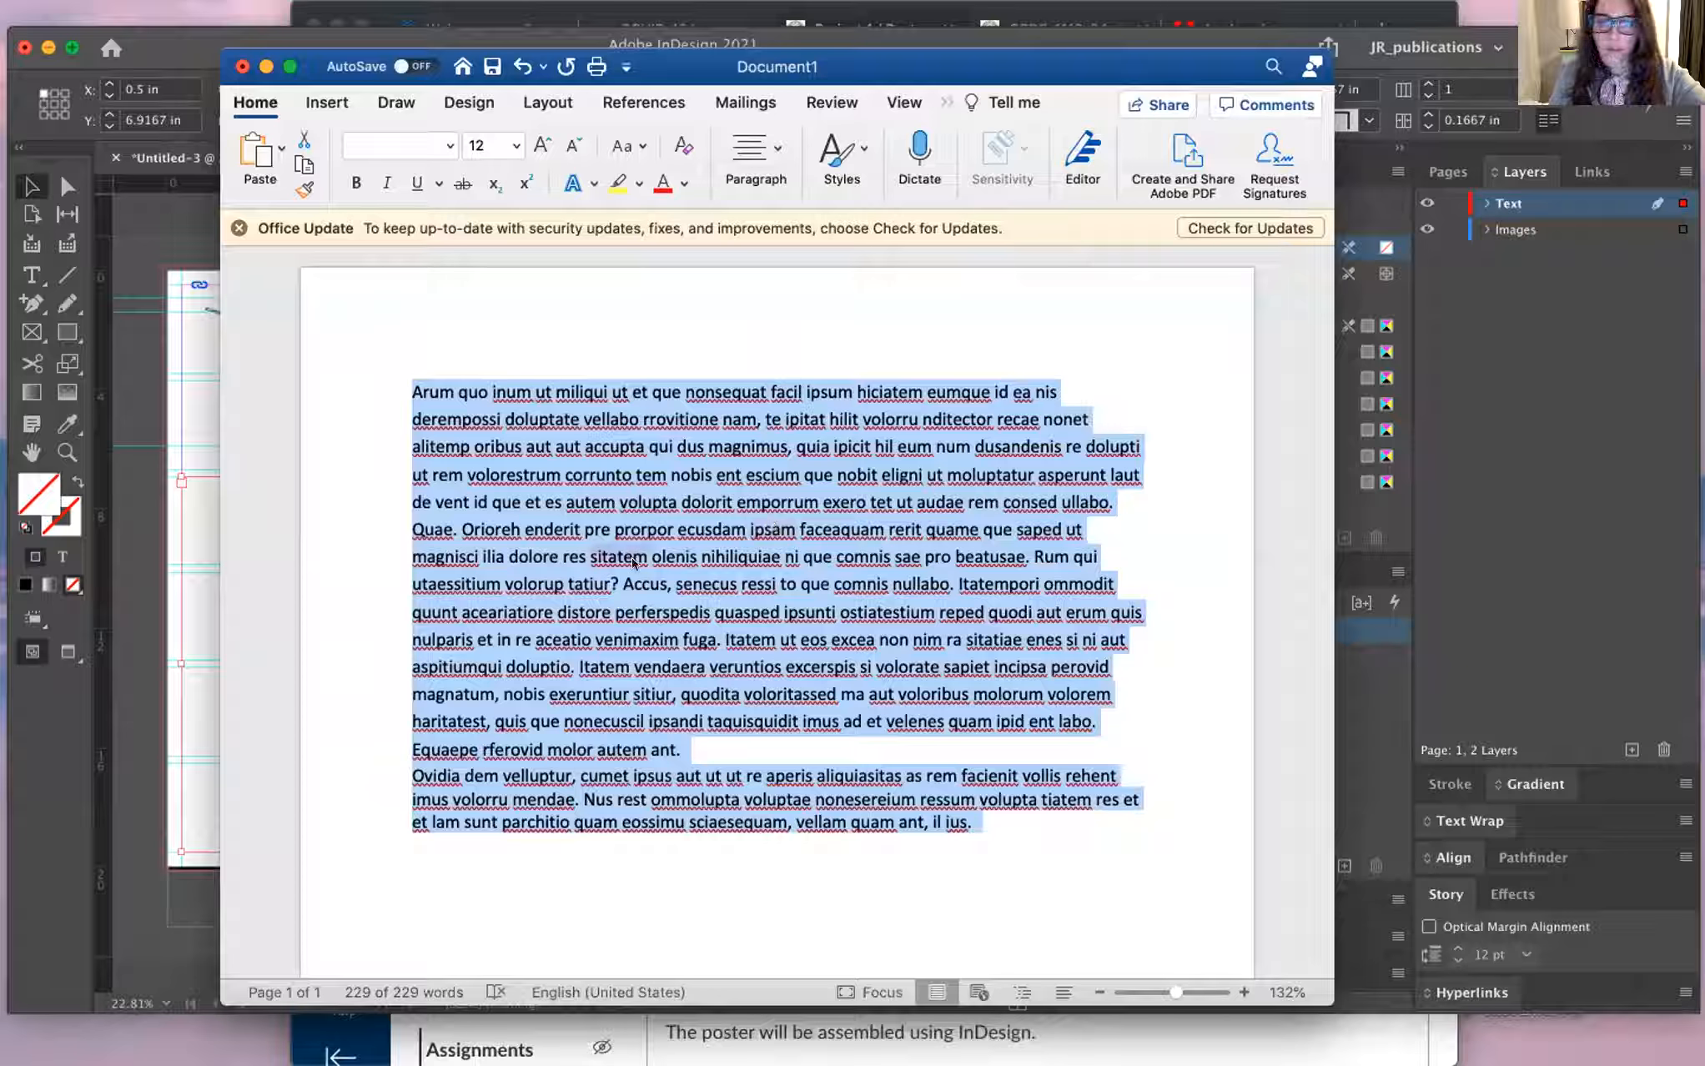
right_click(618, 641)
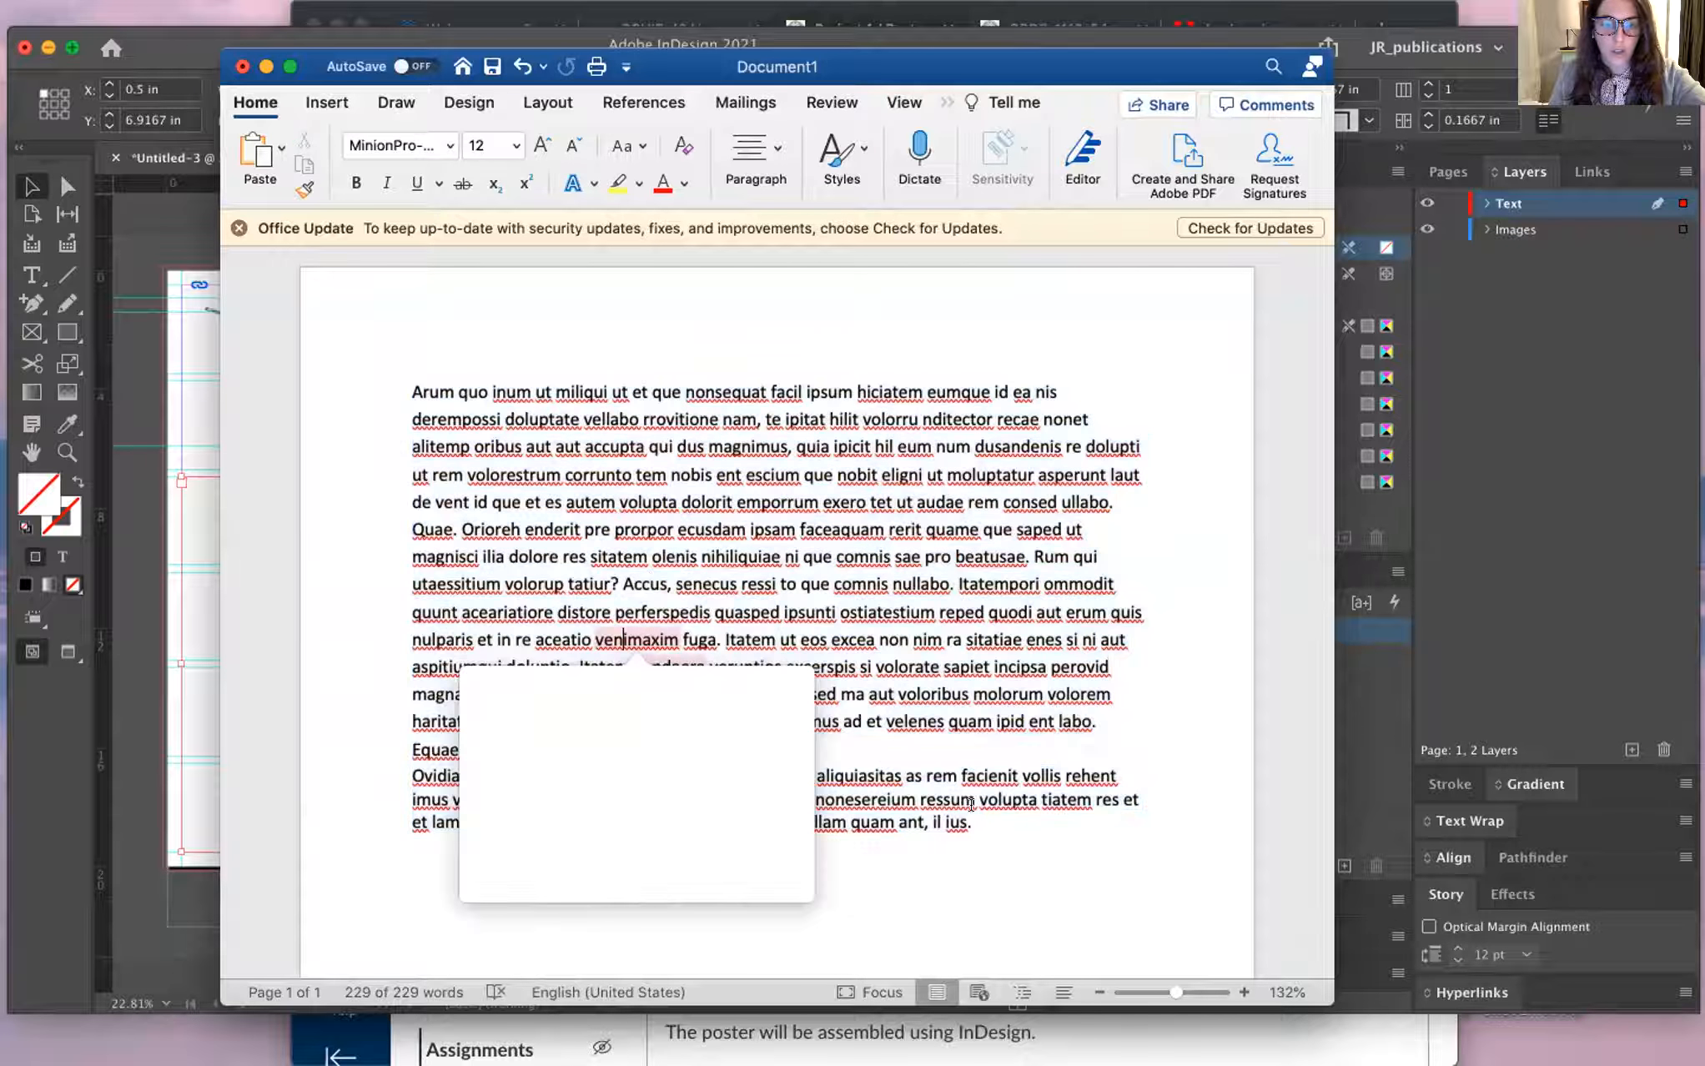
left_click(995, 820)
left_click_drag(996, 821, 377, 385)
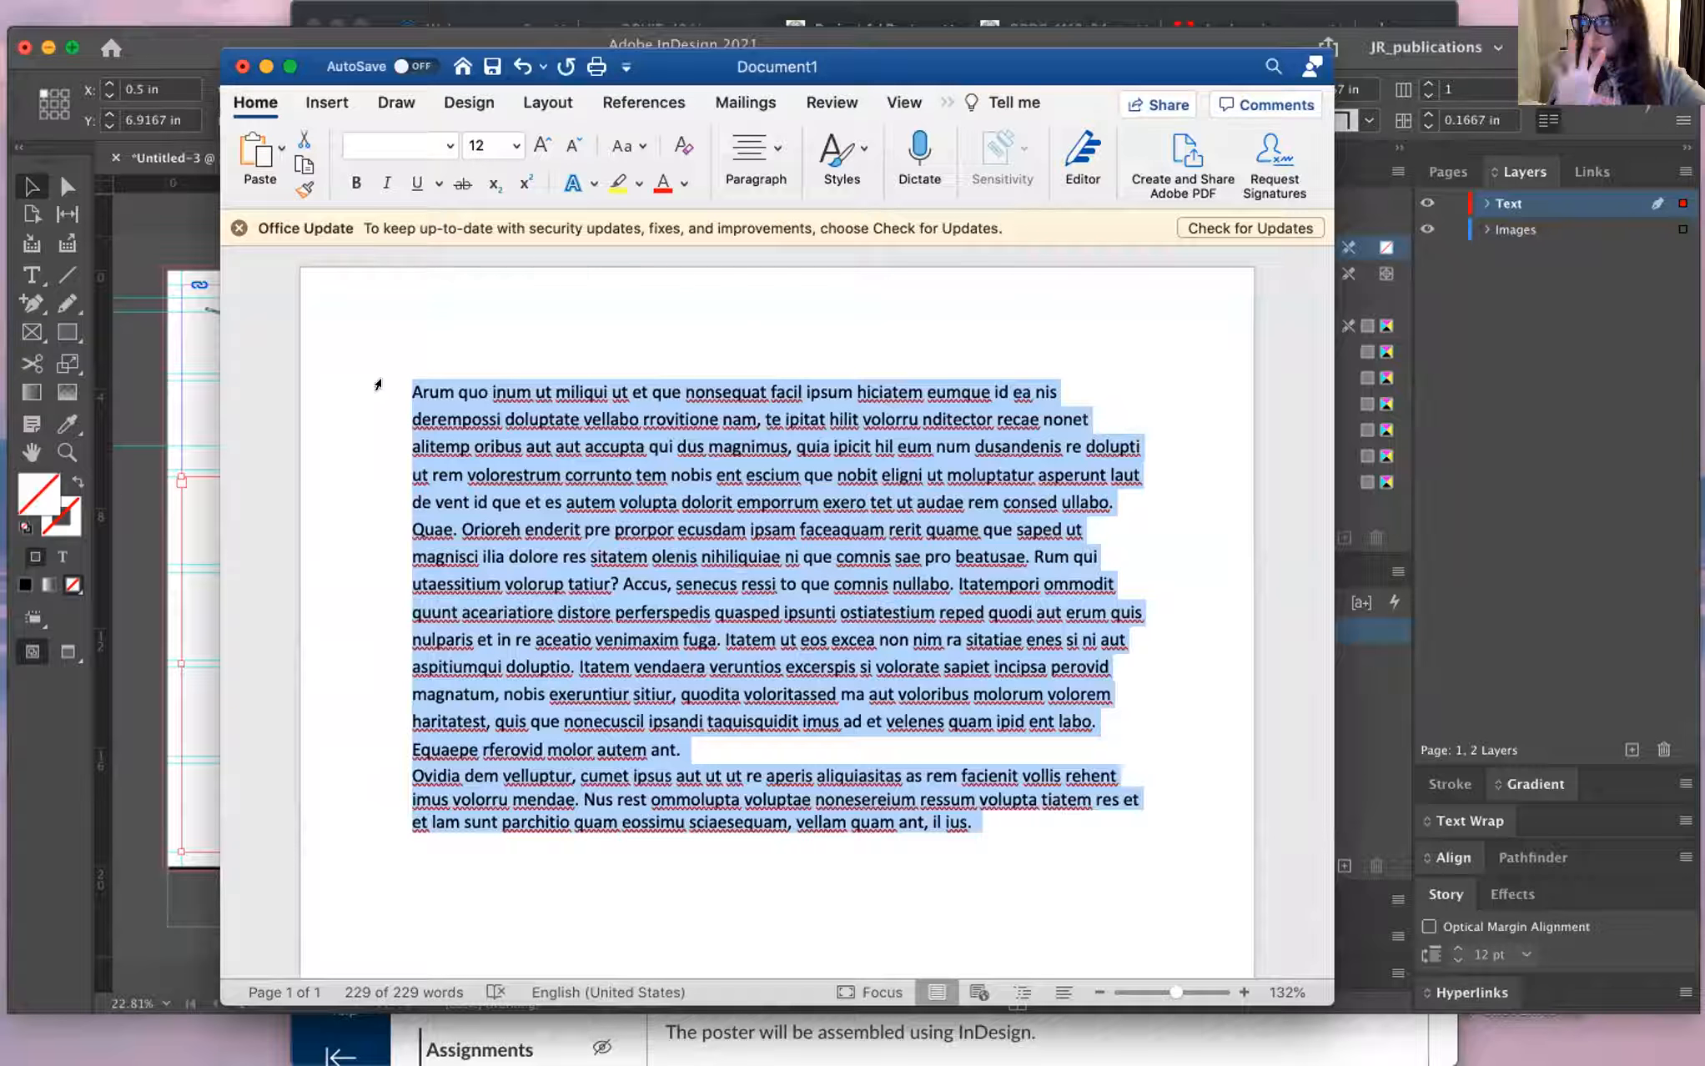
- Return to InDesign and paste the copied placeholder text into the first text frame, below the tubular steel chair
left_click(139, 660)
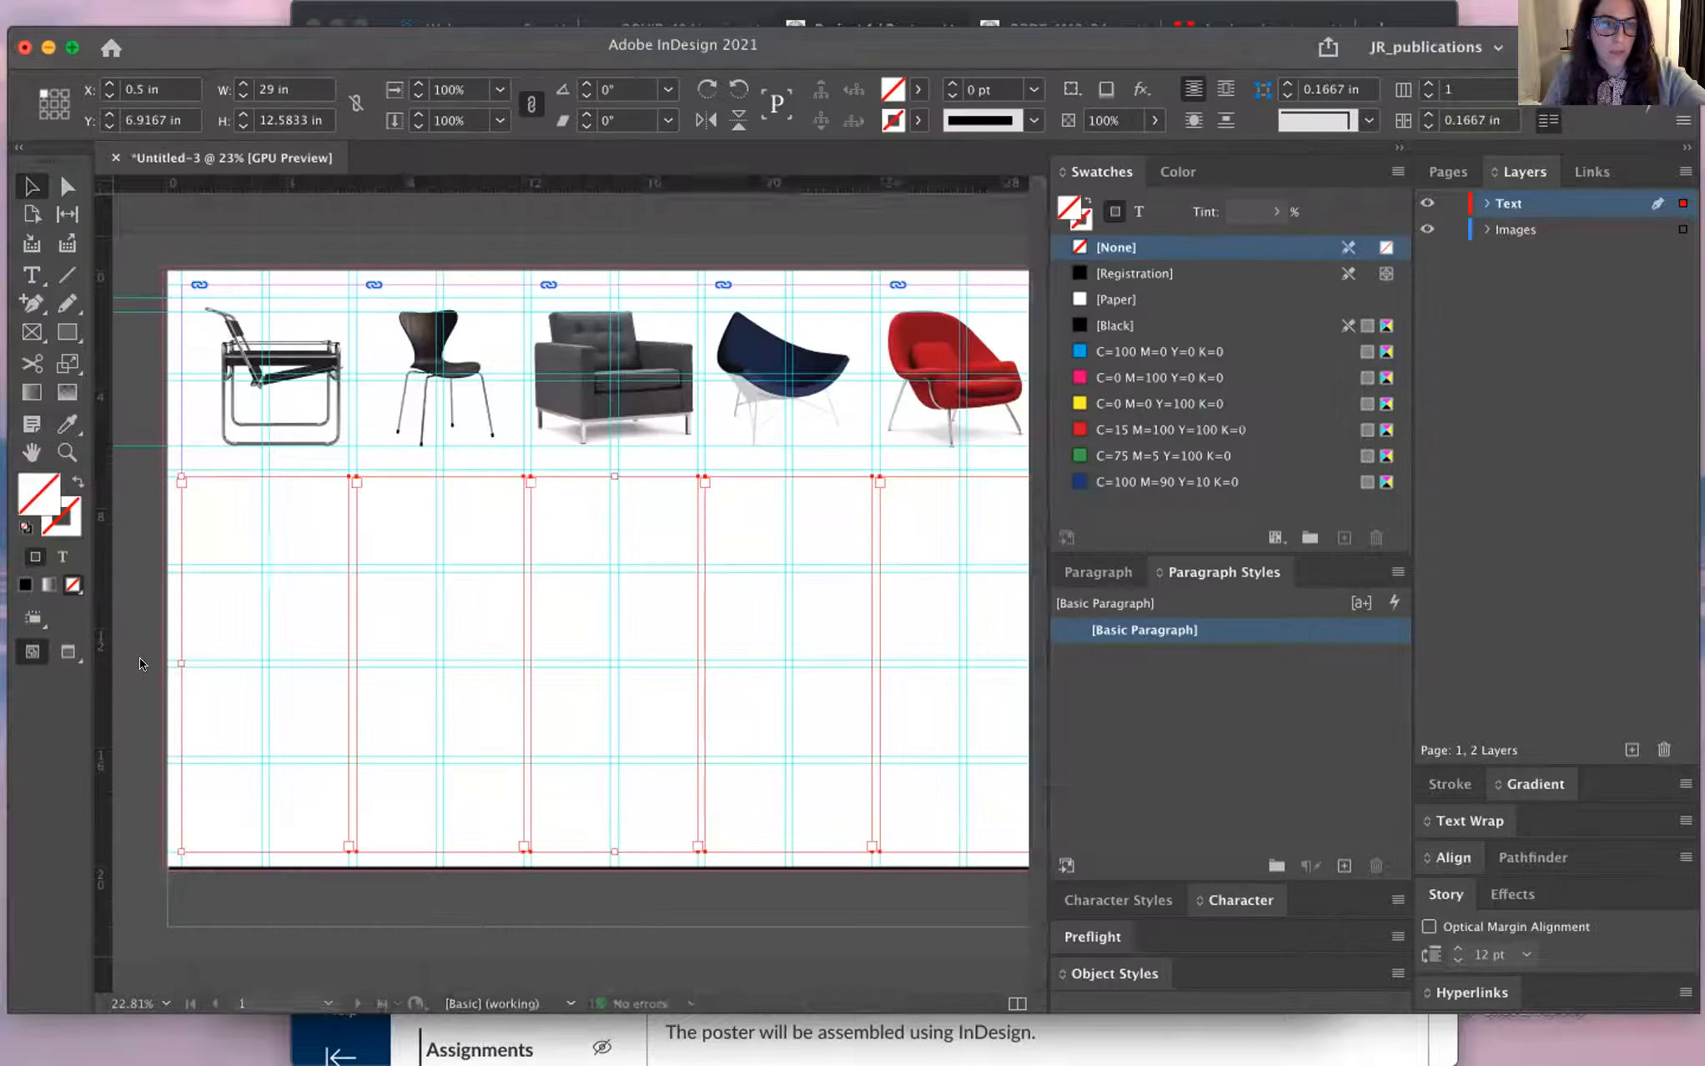
left_click(204, 506)
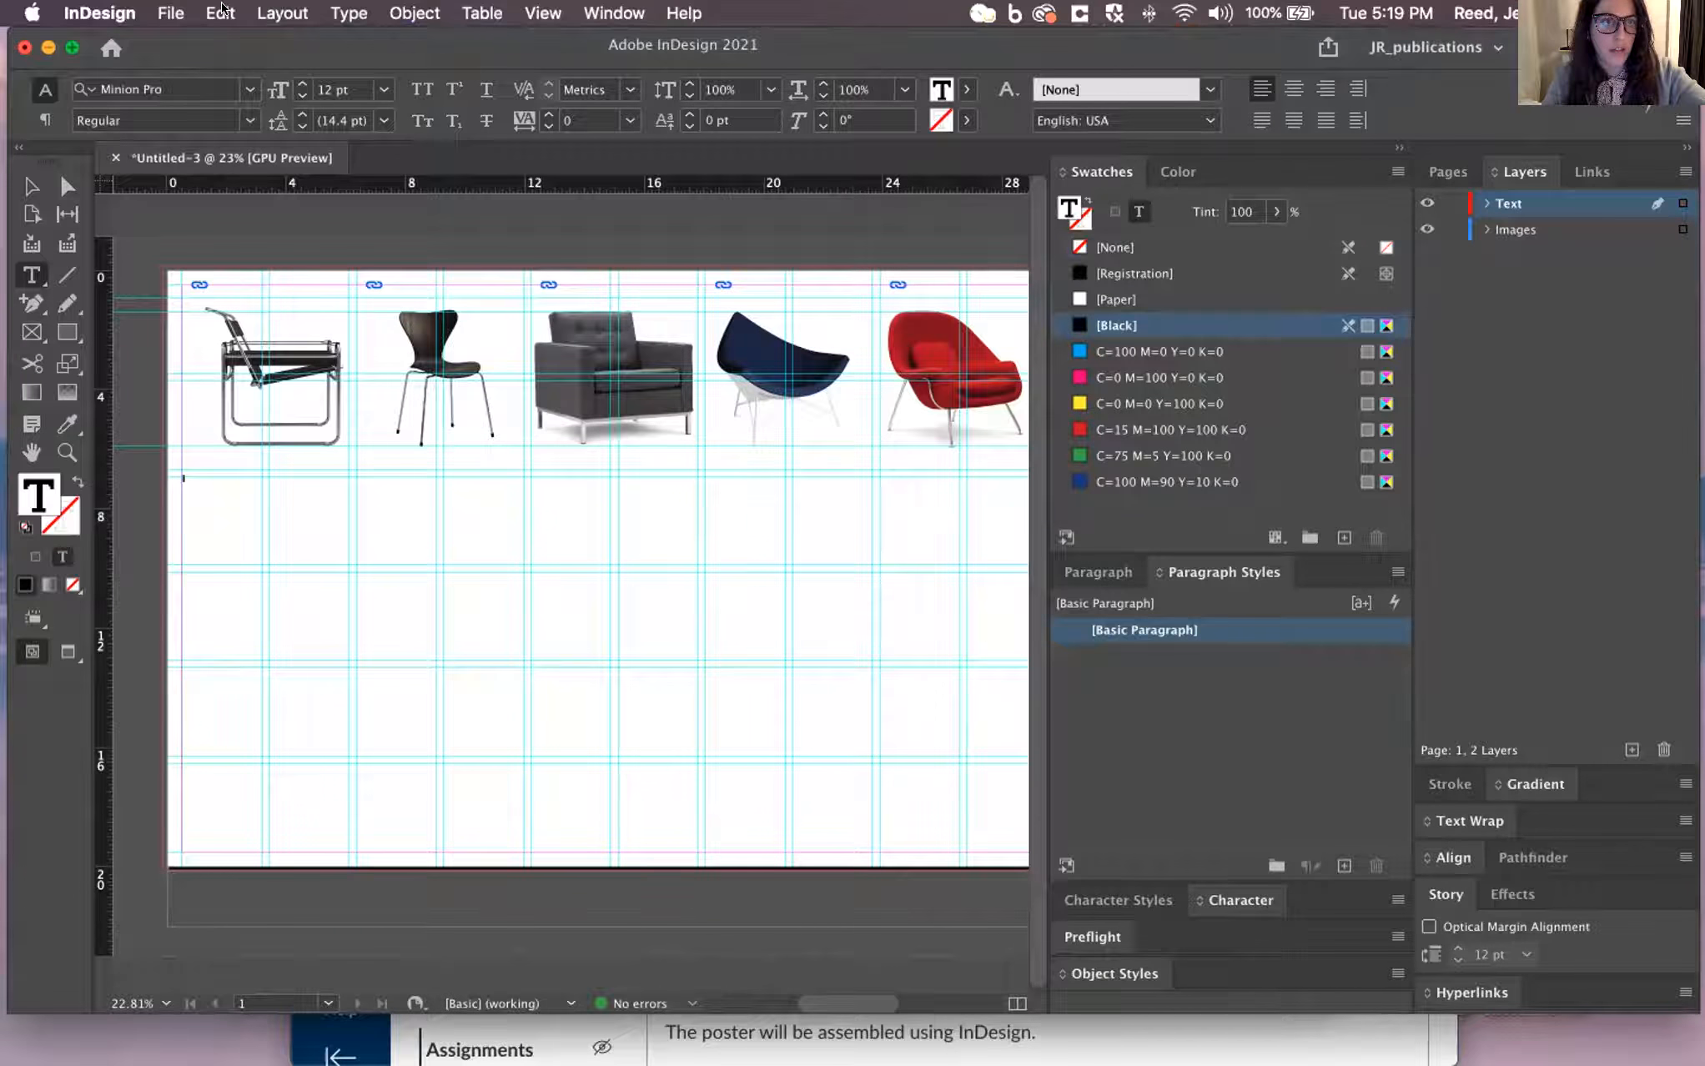
left_click(222, 12)
left_click(249, 144)
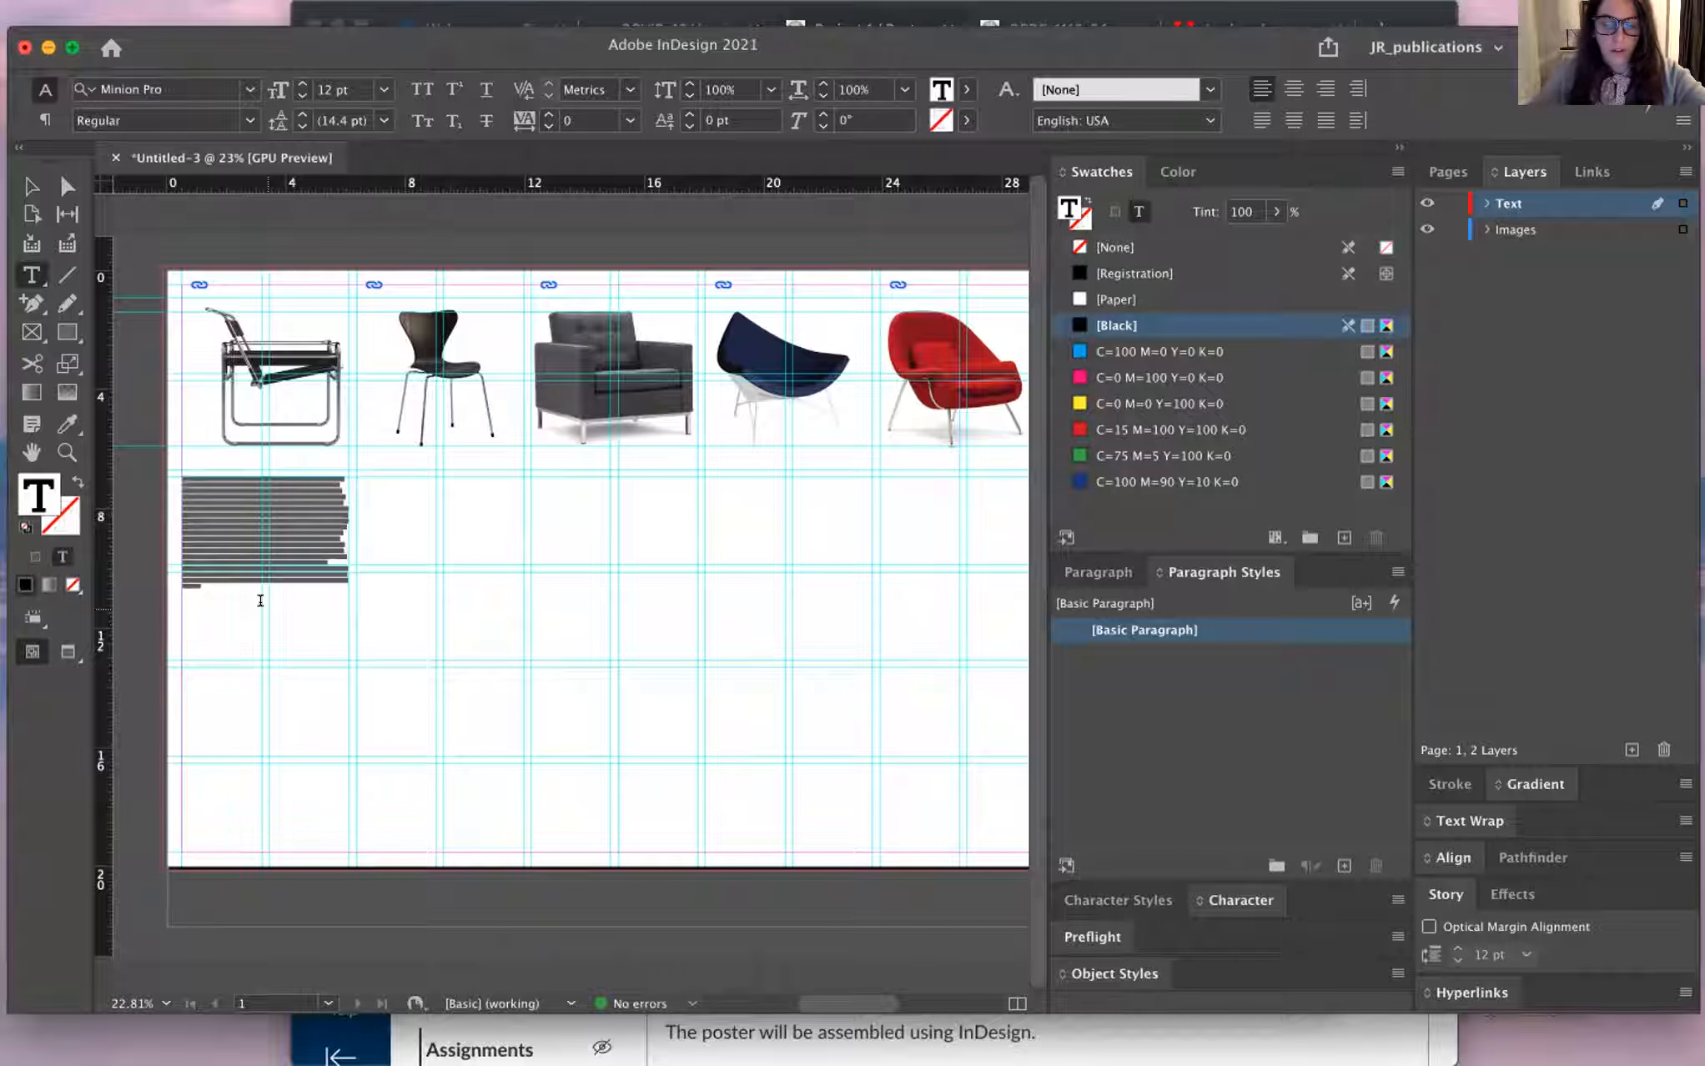
- Examine the pasted text in the first column at a larger magnification
key("super+equal")
key("super+equal")
key("super+equal")
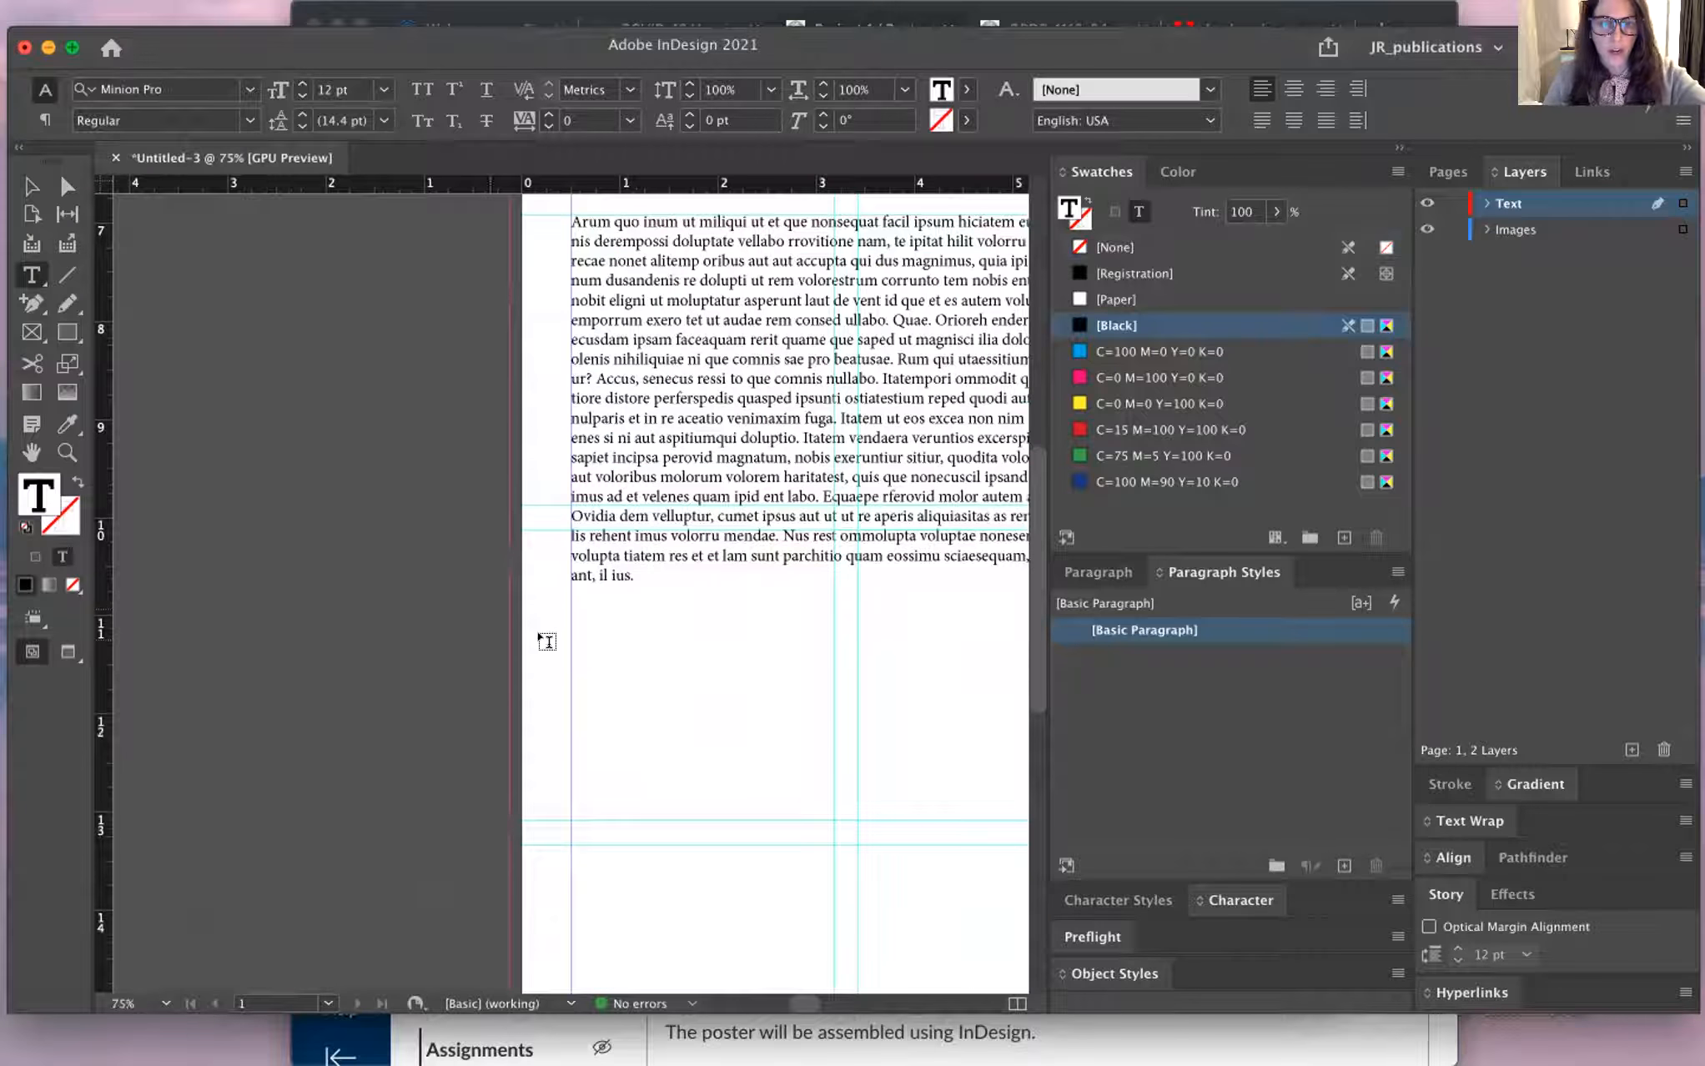
scroll(546, 641, "right", 3)
scroll(547, 641, "up", 1)
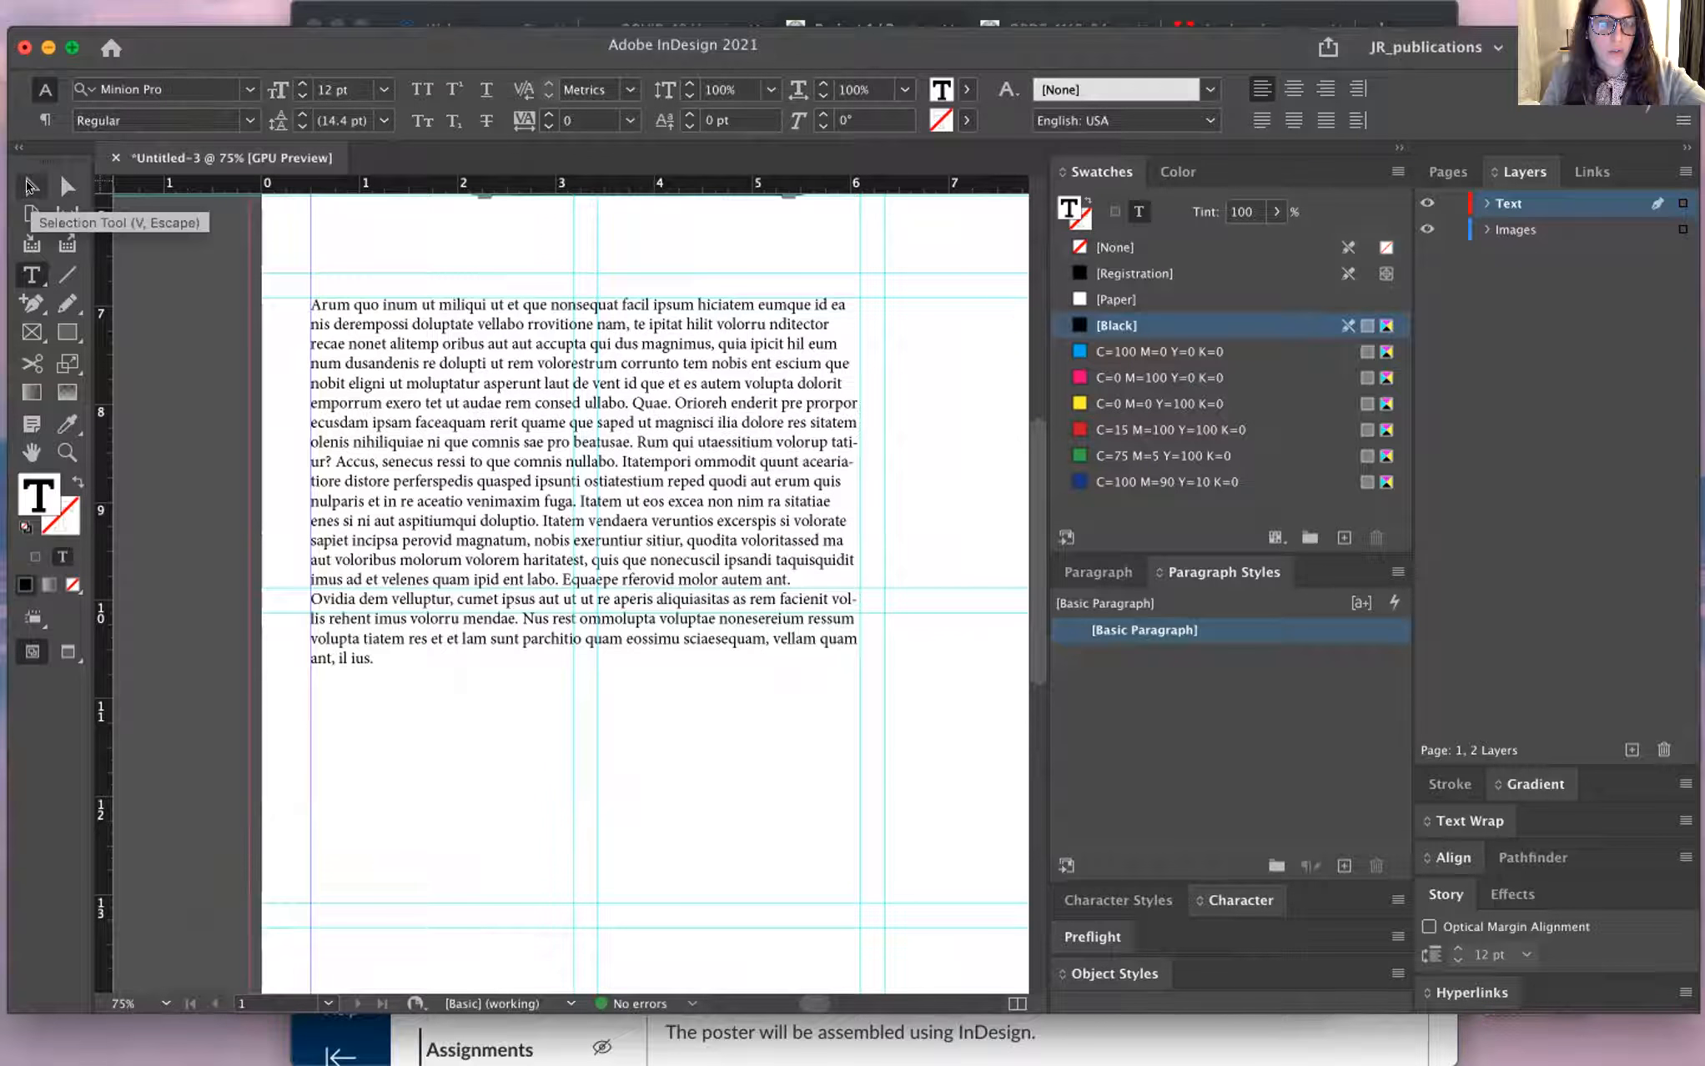
scroll(185, 392, "up", 1)
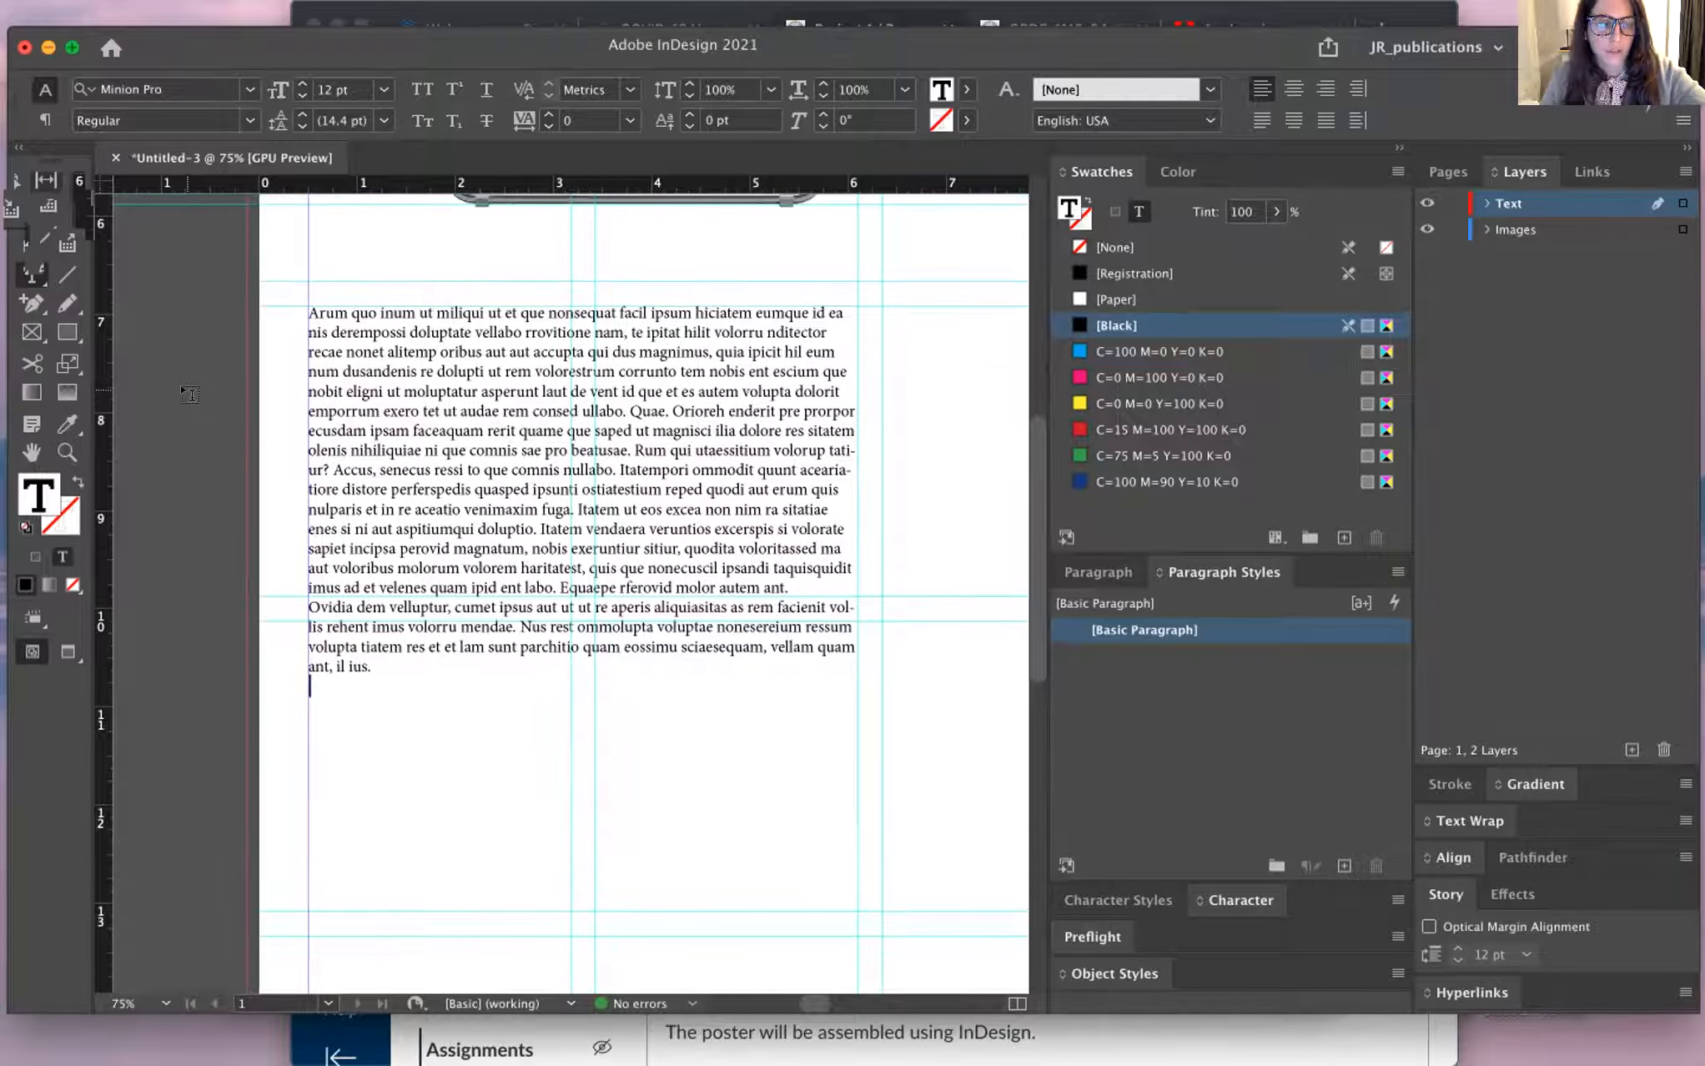
scroll(185, 392, "up", 2)
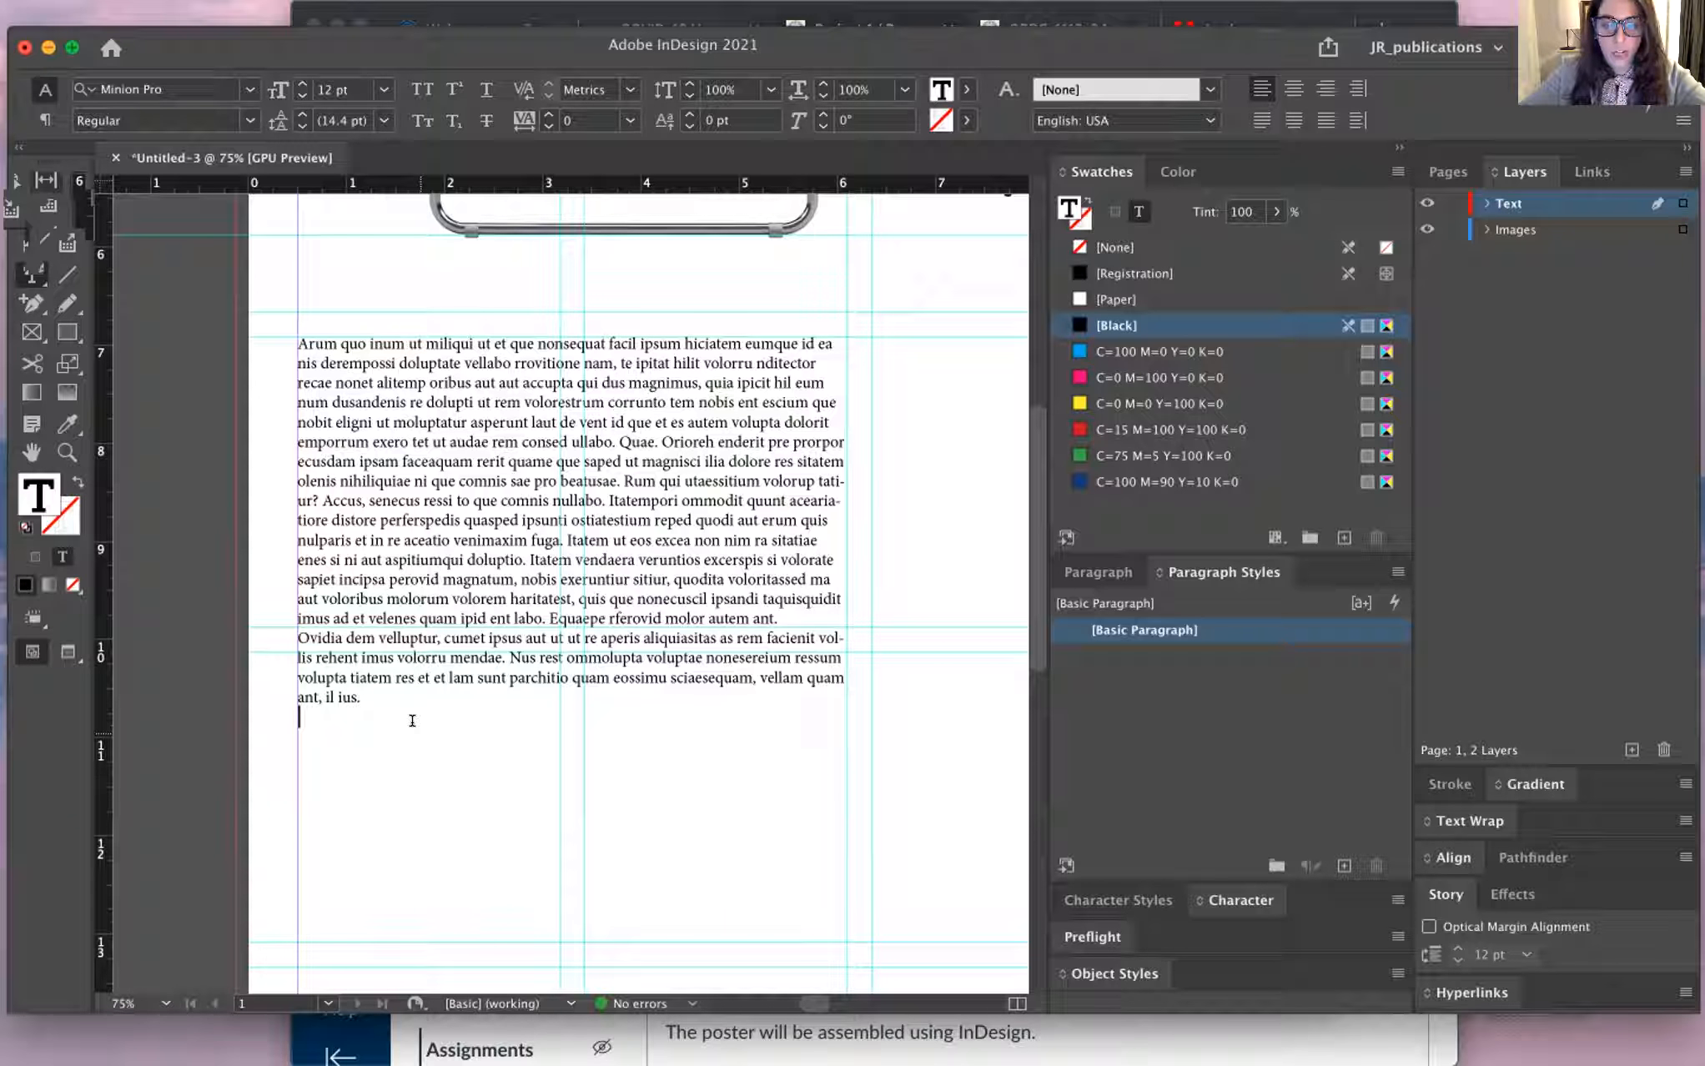
- Paste the same placeholder text into the four remaining text frames, below the other chairs
key("super+0")
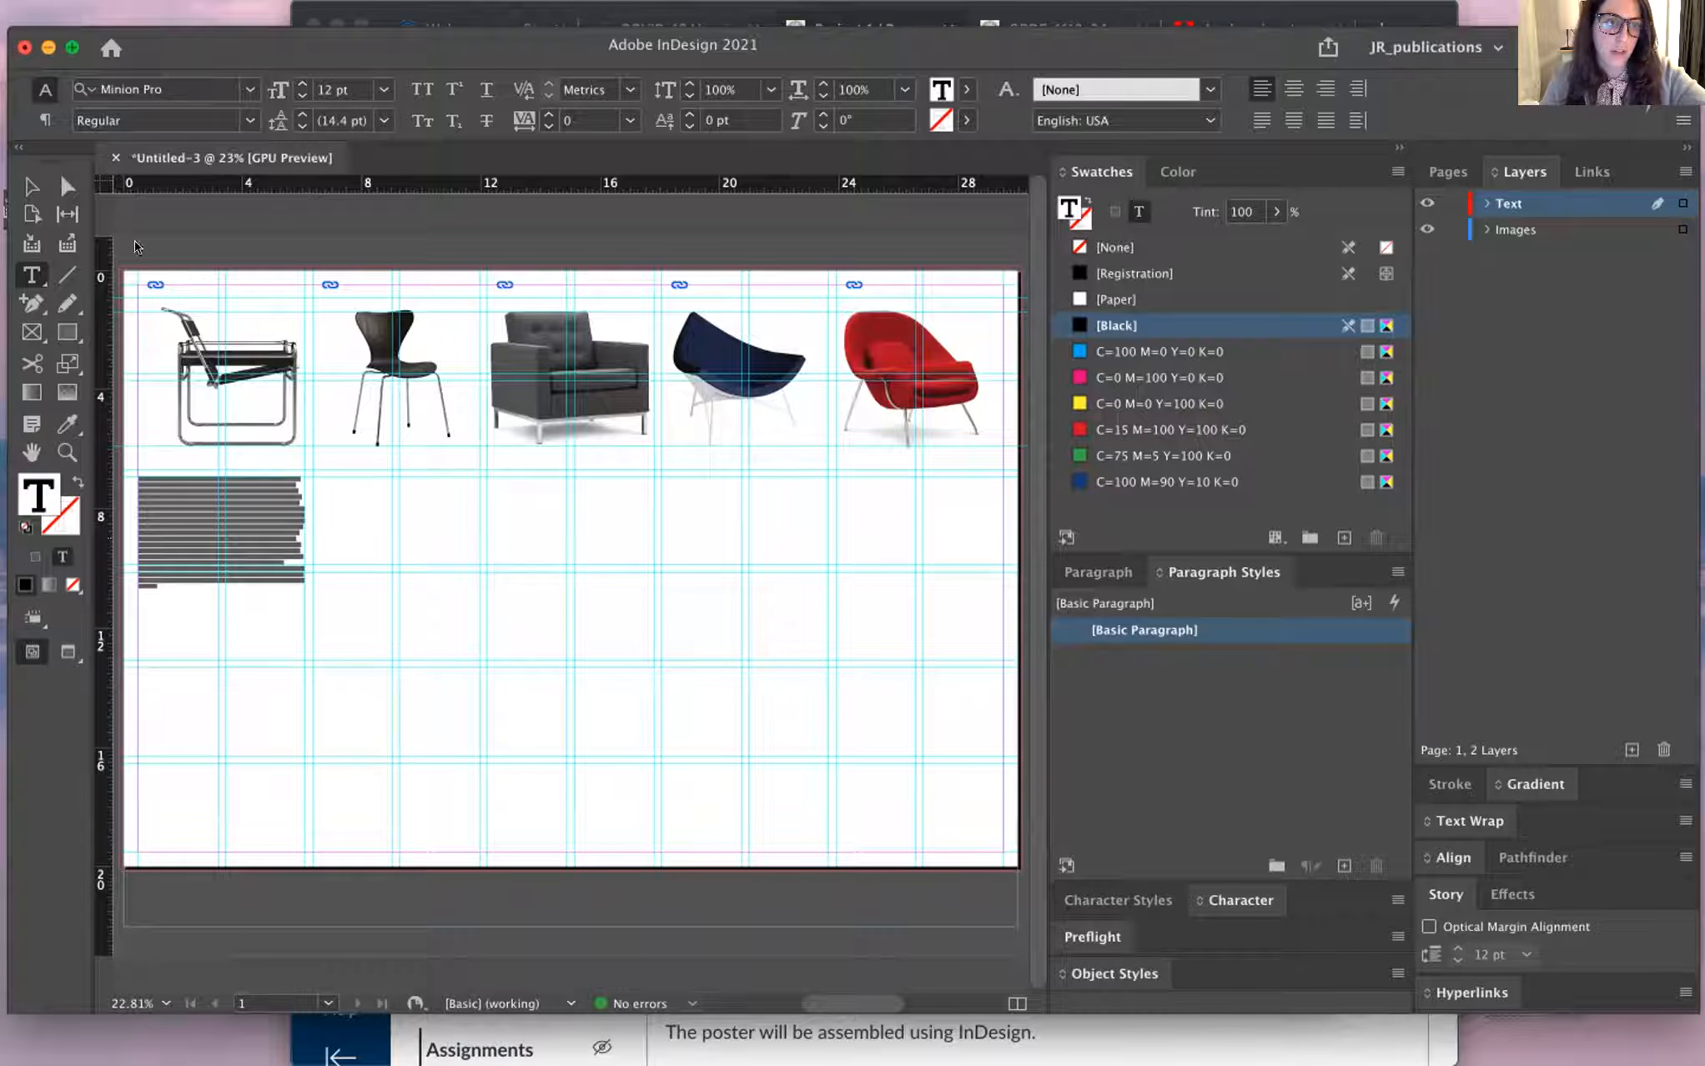
left_click_drag(315, 477, 478, 569)
left_click(510, 505)
left_click(732, 509)
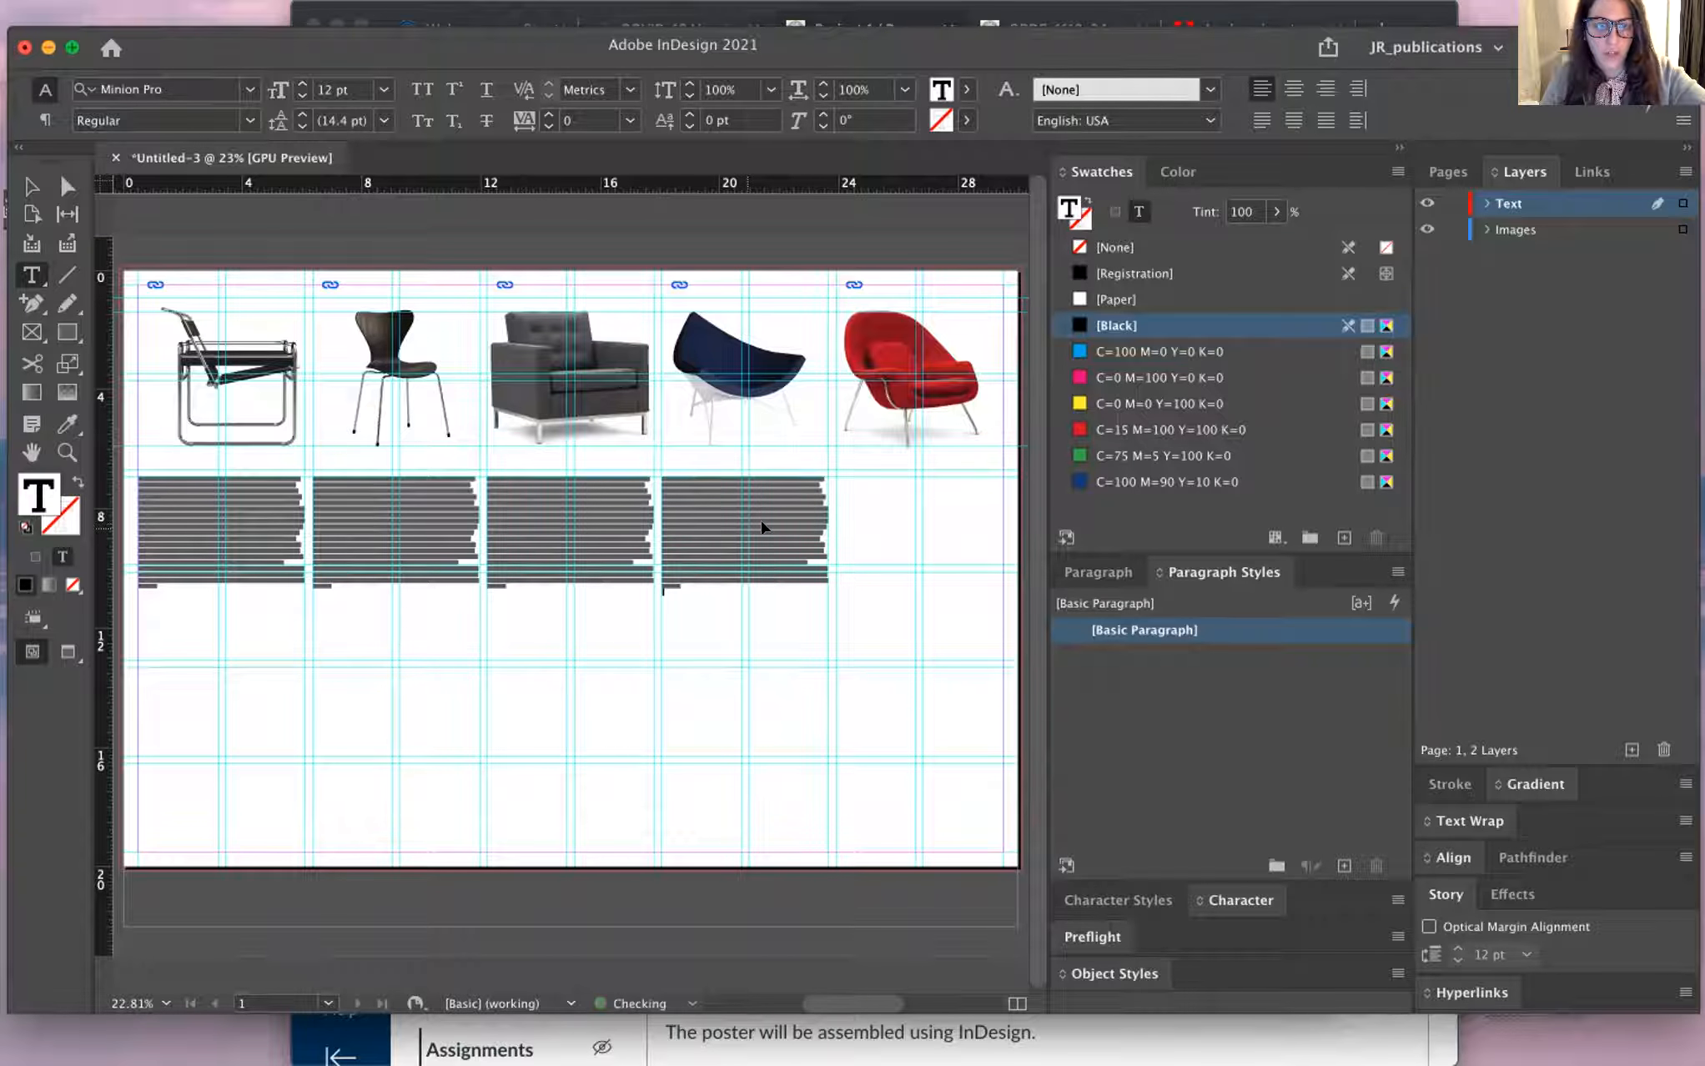
left_click(899, 501)
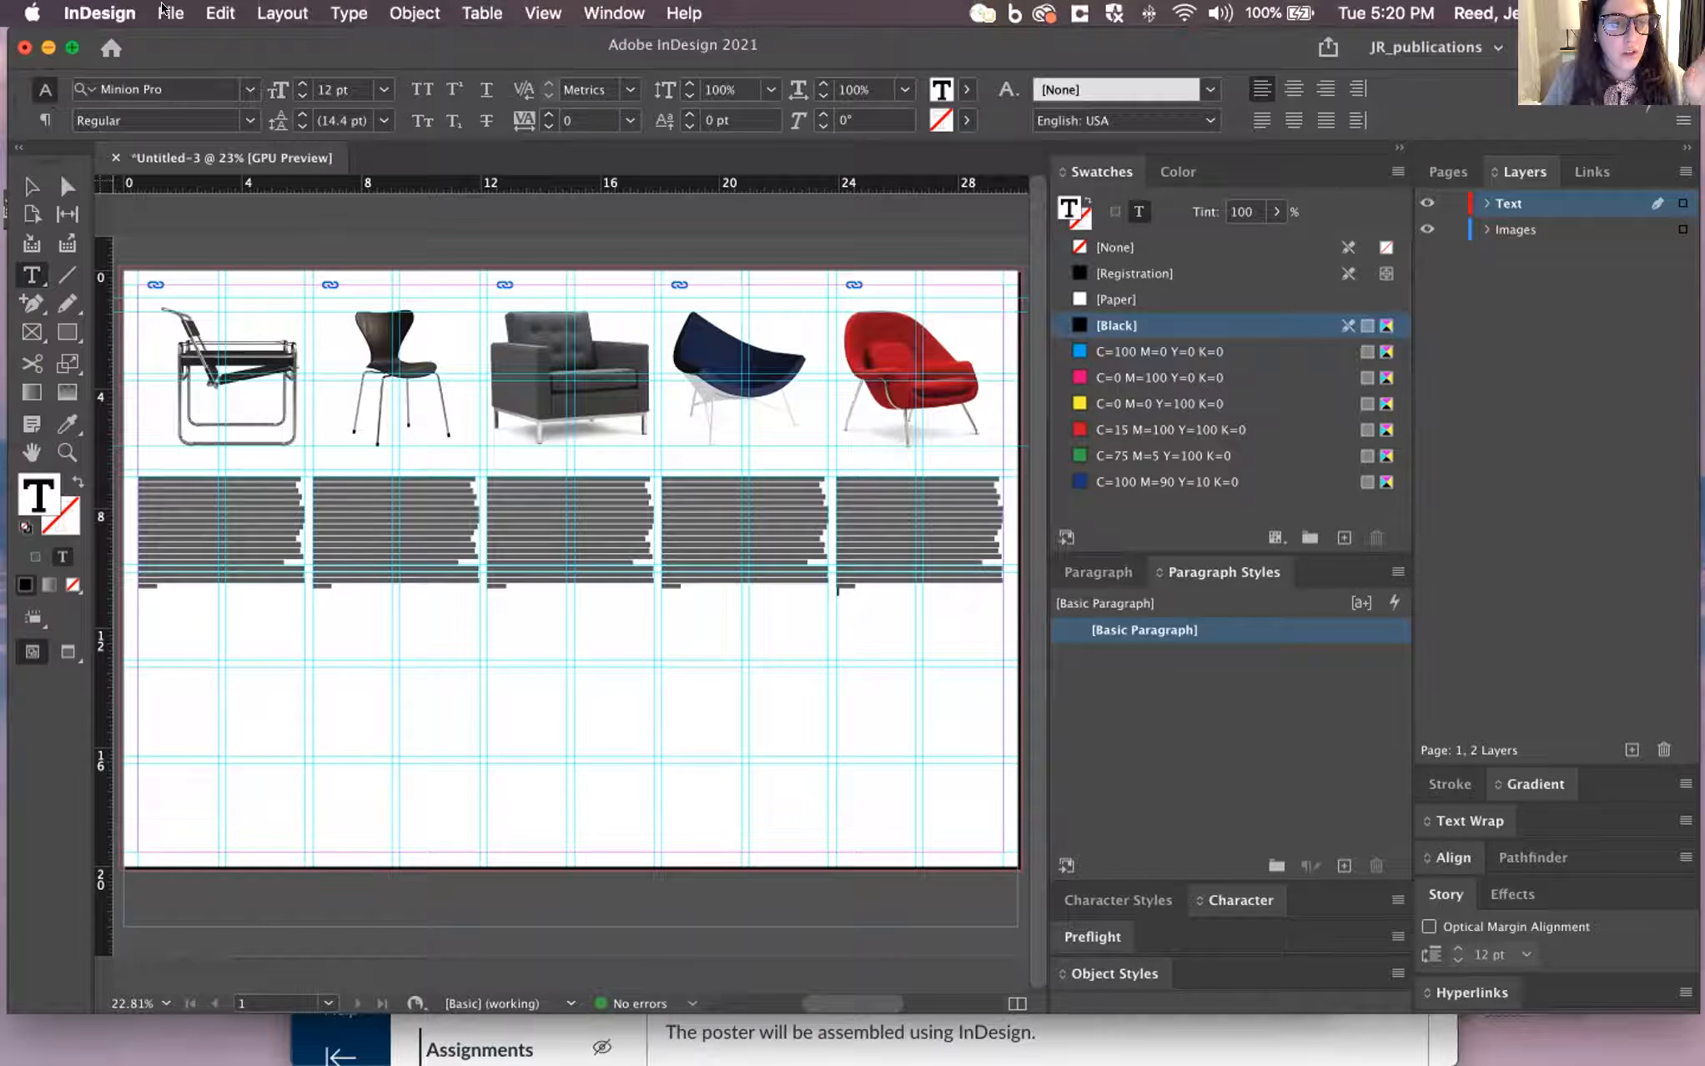
- Start saving the document and choose the WK 3_poster_draft+color folder as its location
left_click(167, 11)
key("Escape")
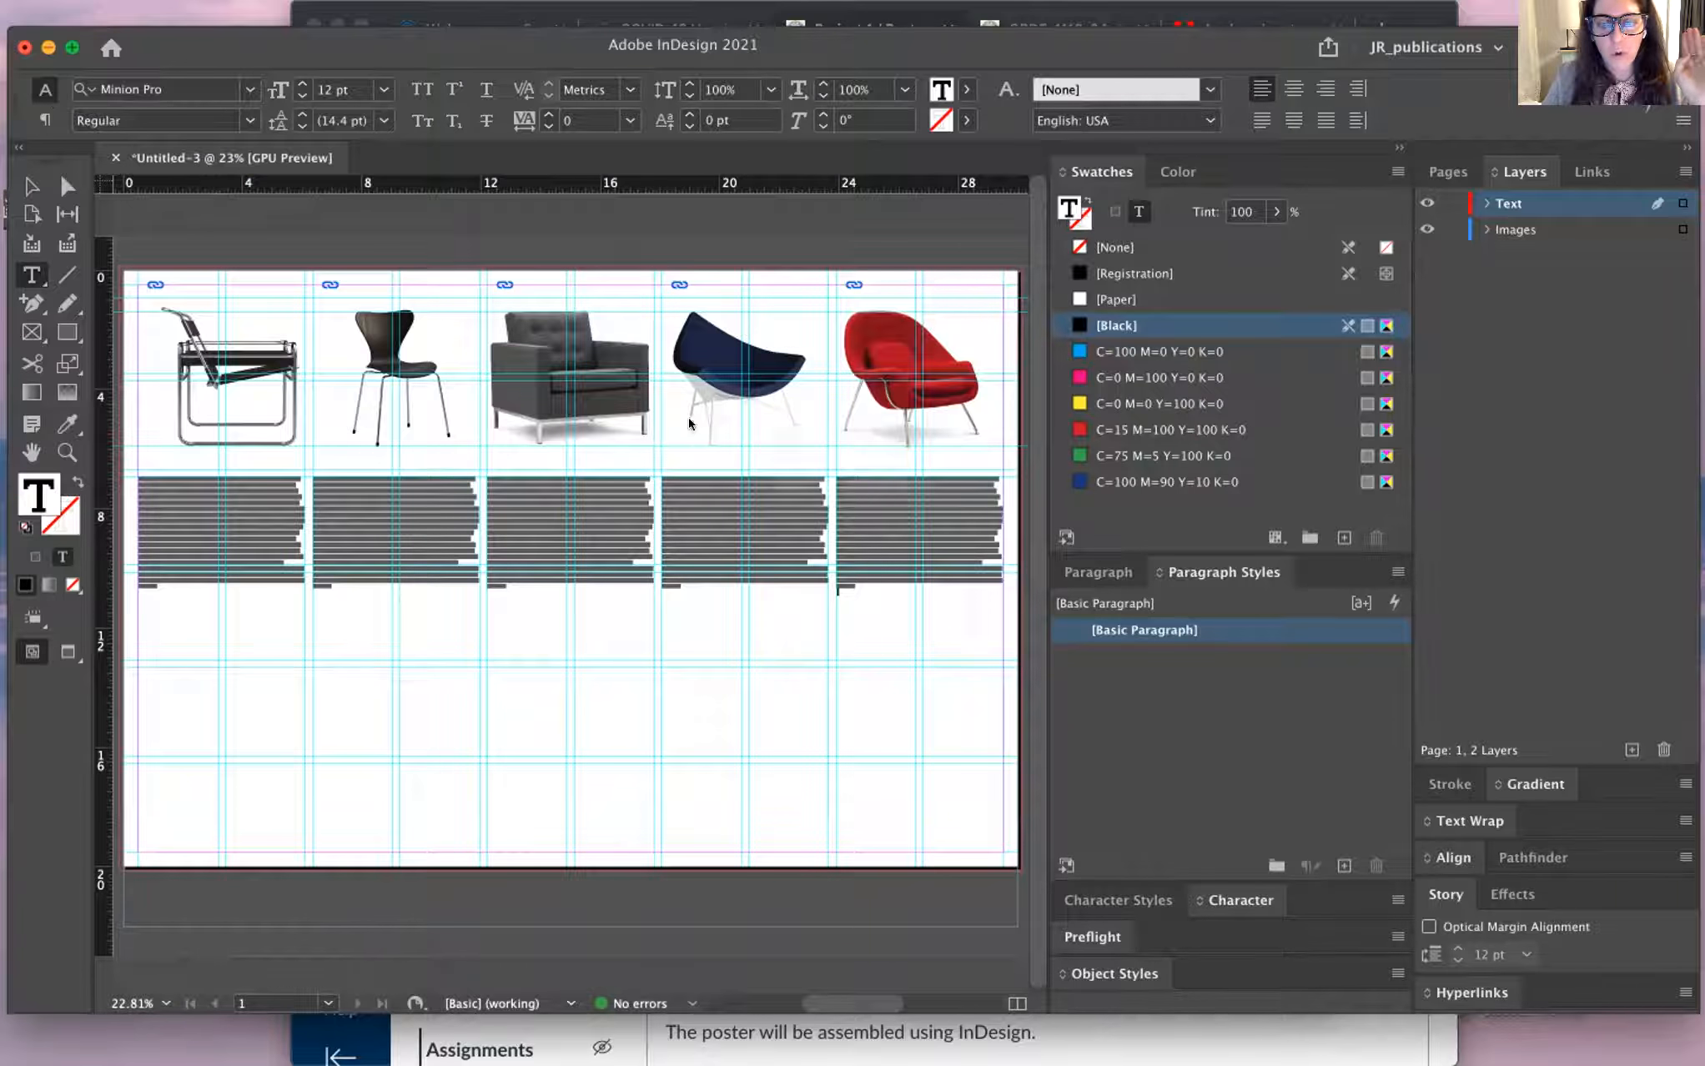
left_click(897, 242)
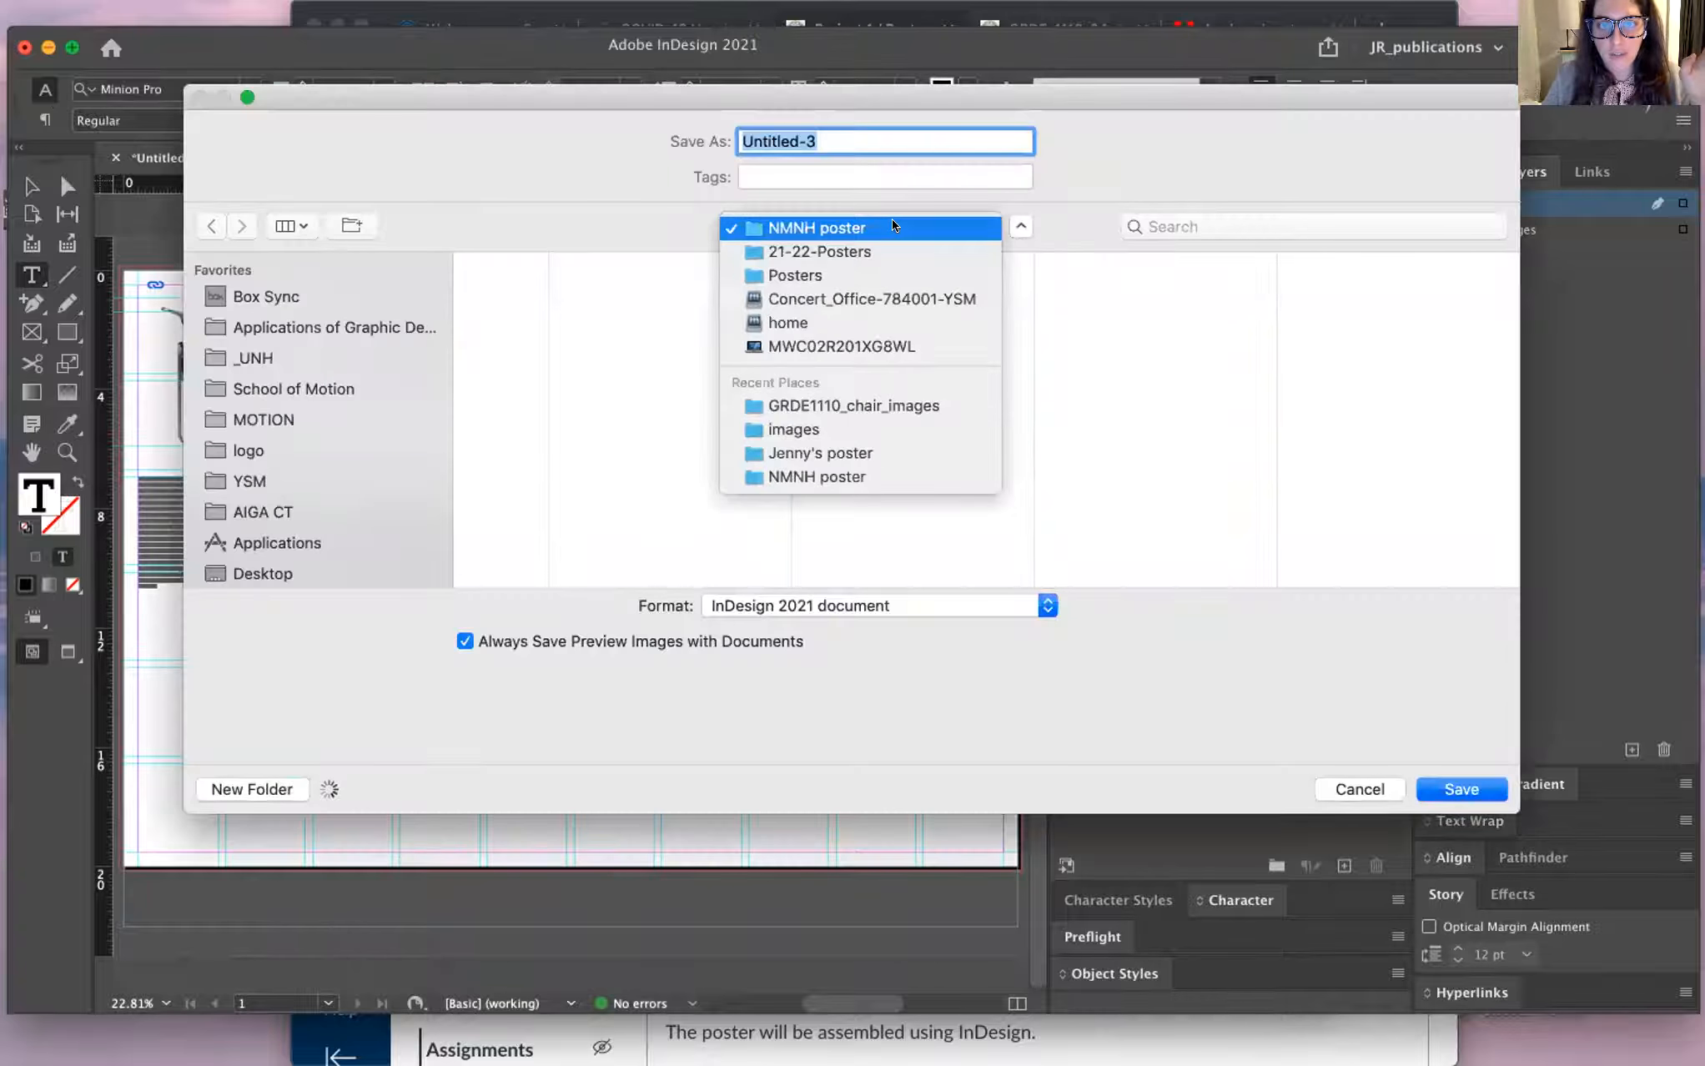
left_click(886, 405)
left_click(939, 449)
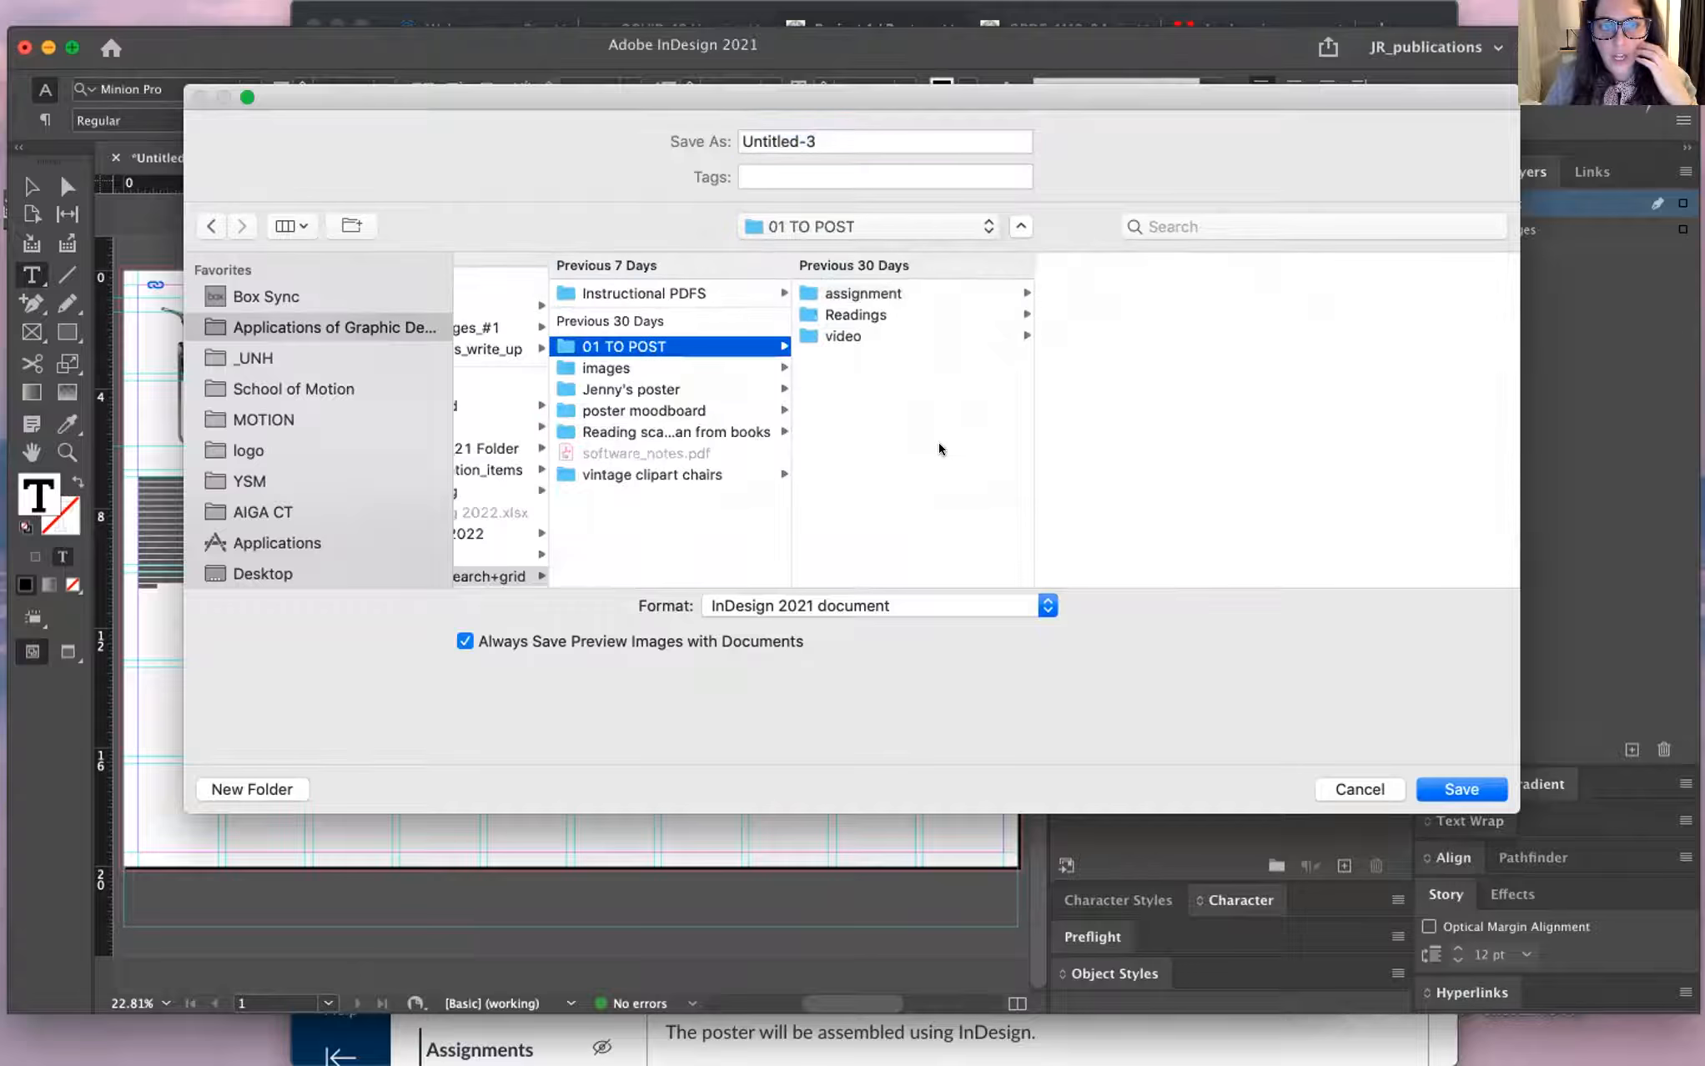
scroll(901, 430, "left", 5)
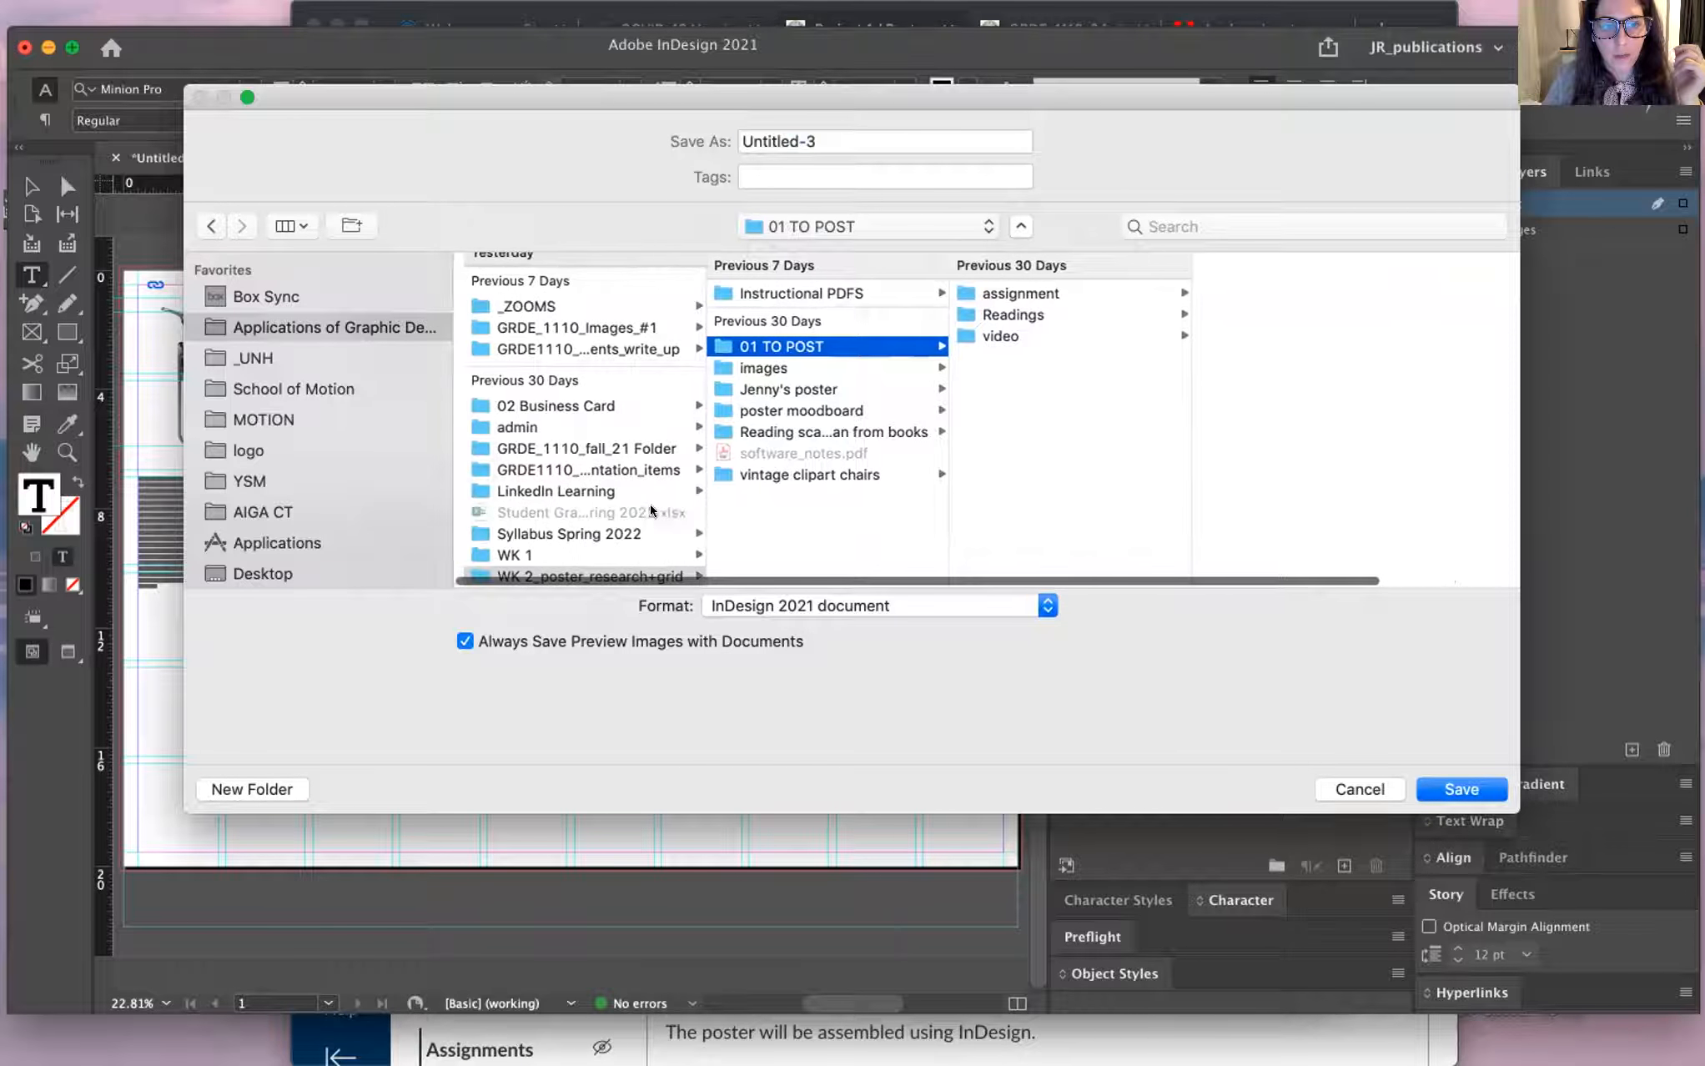
scroll(652, 510, "down", 4)
left_click(584, 473)
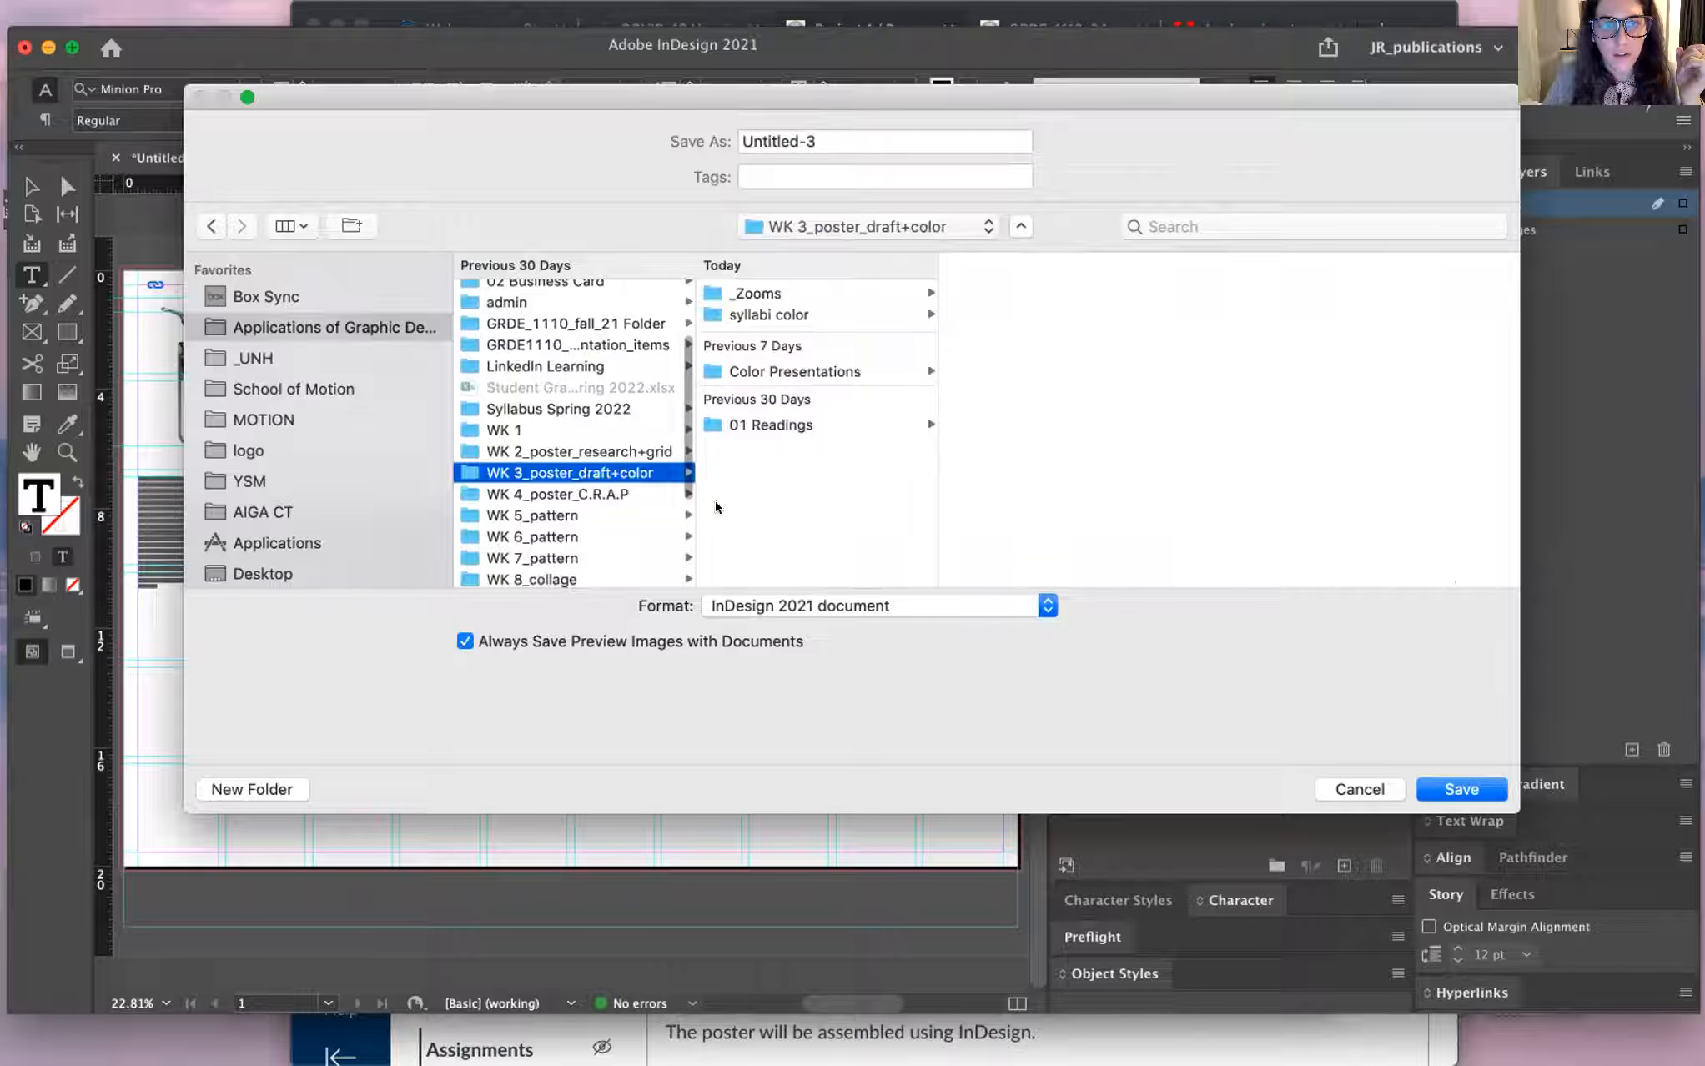
left_click(766, 292)
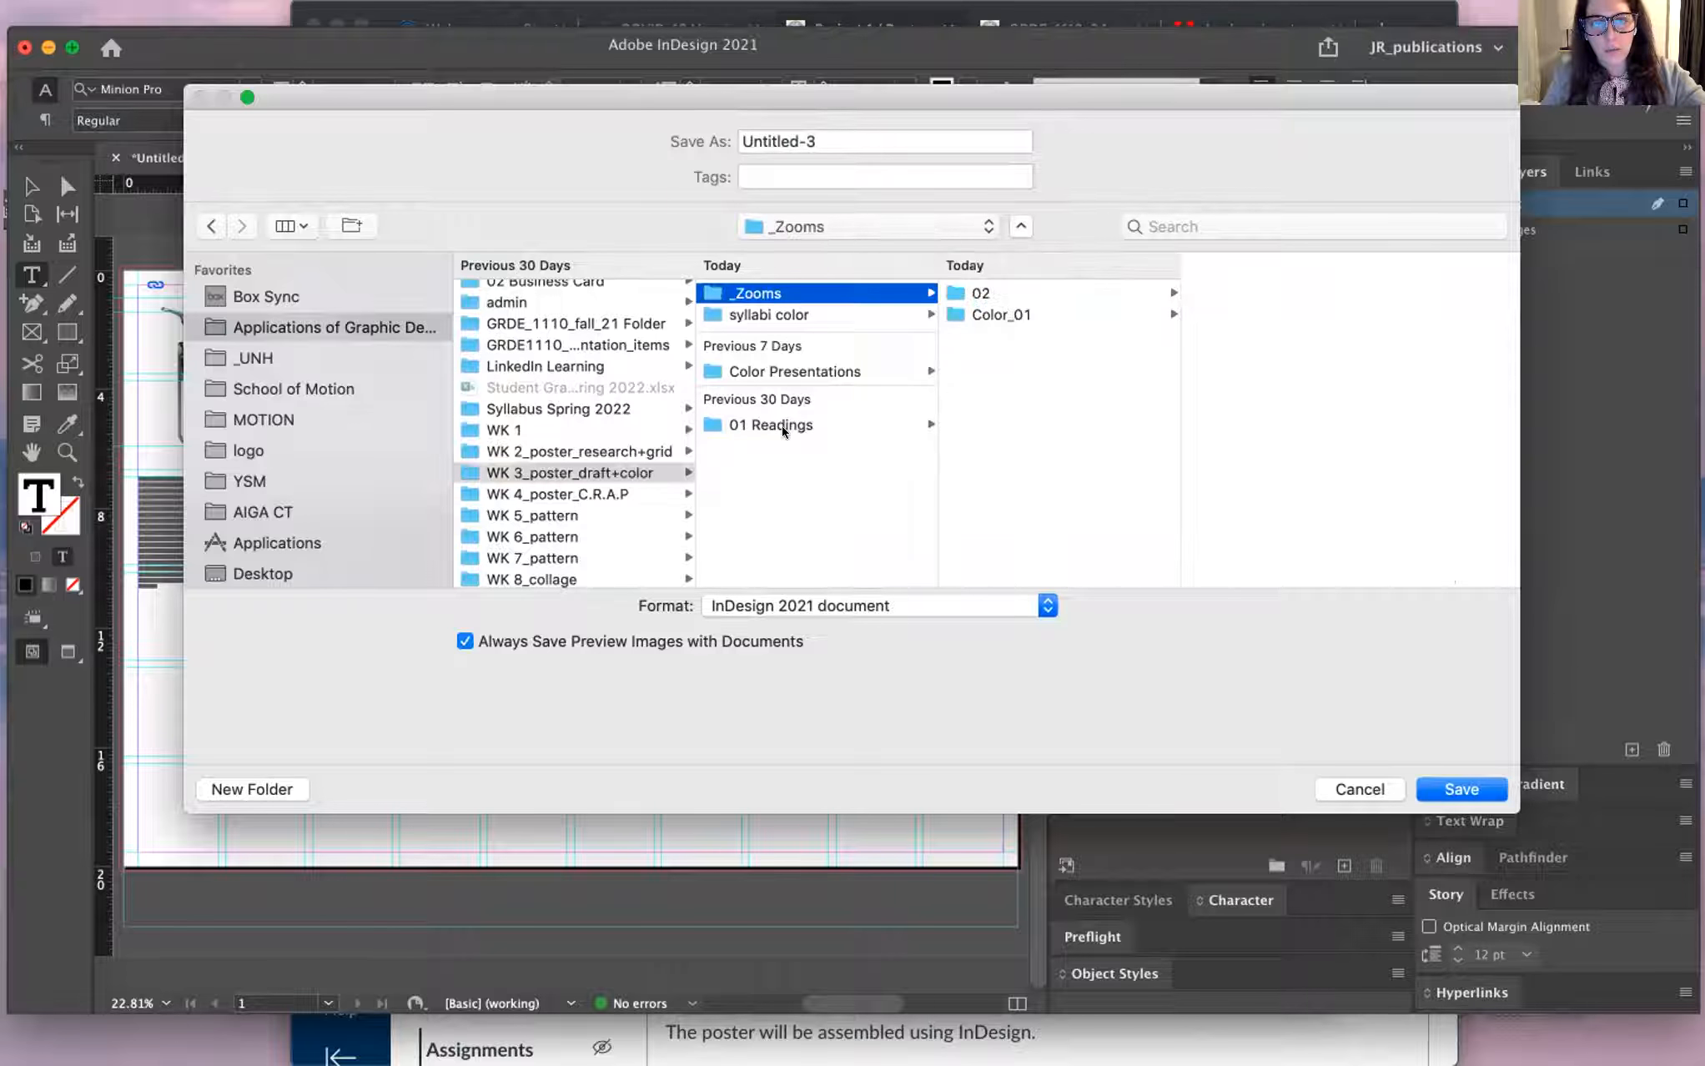
left_click(798, 443)
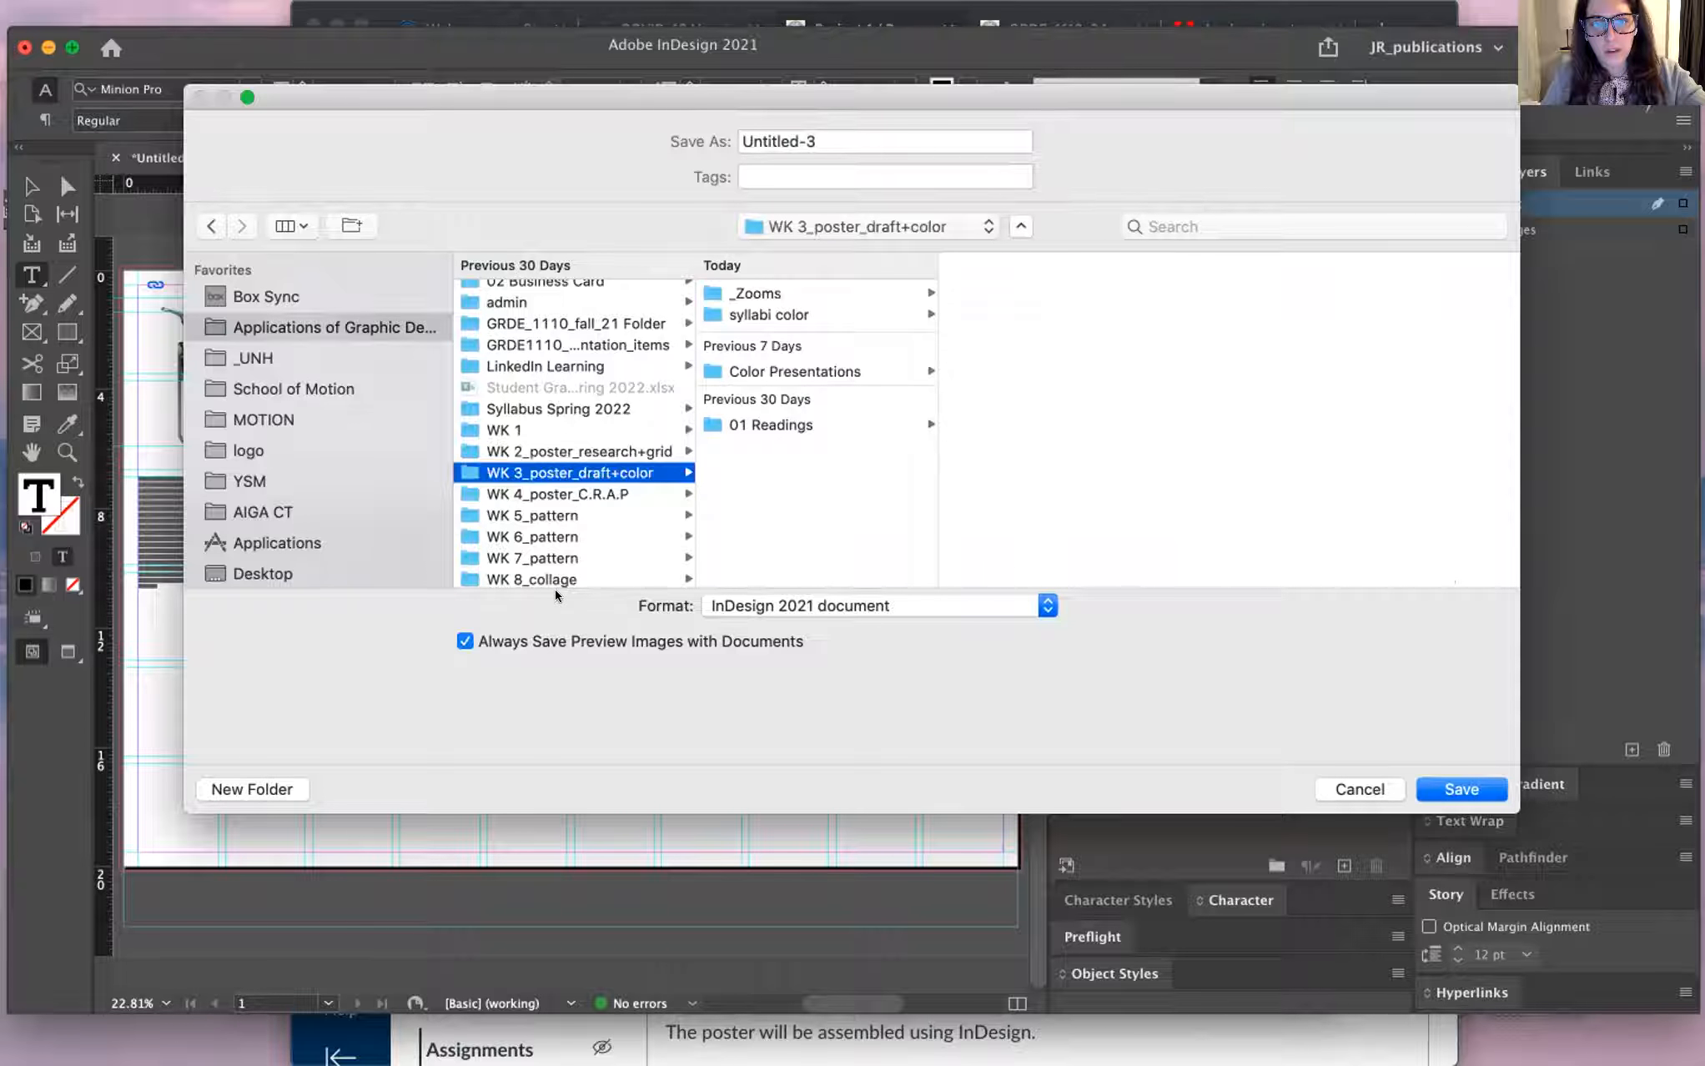
- Create a folder named "Poster Initial Design" inside WK 3_poster_draft+color
left_click(252, 789)
type("Poster")
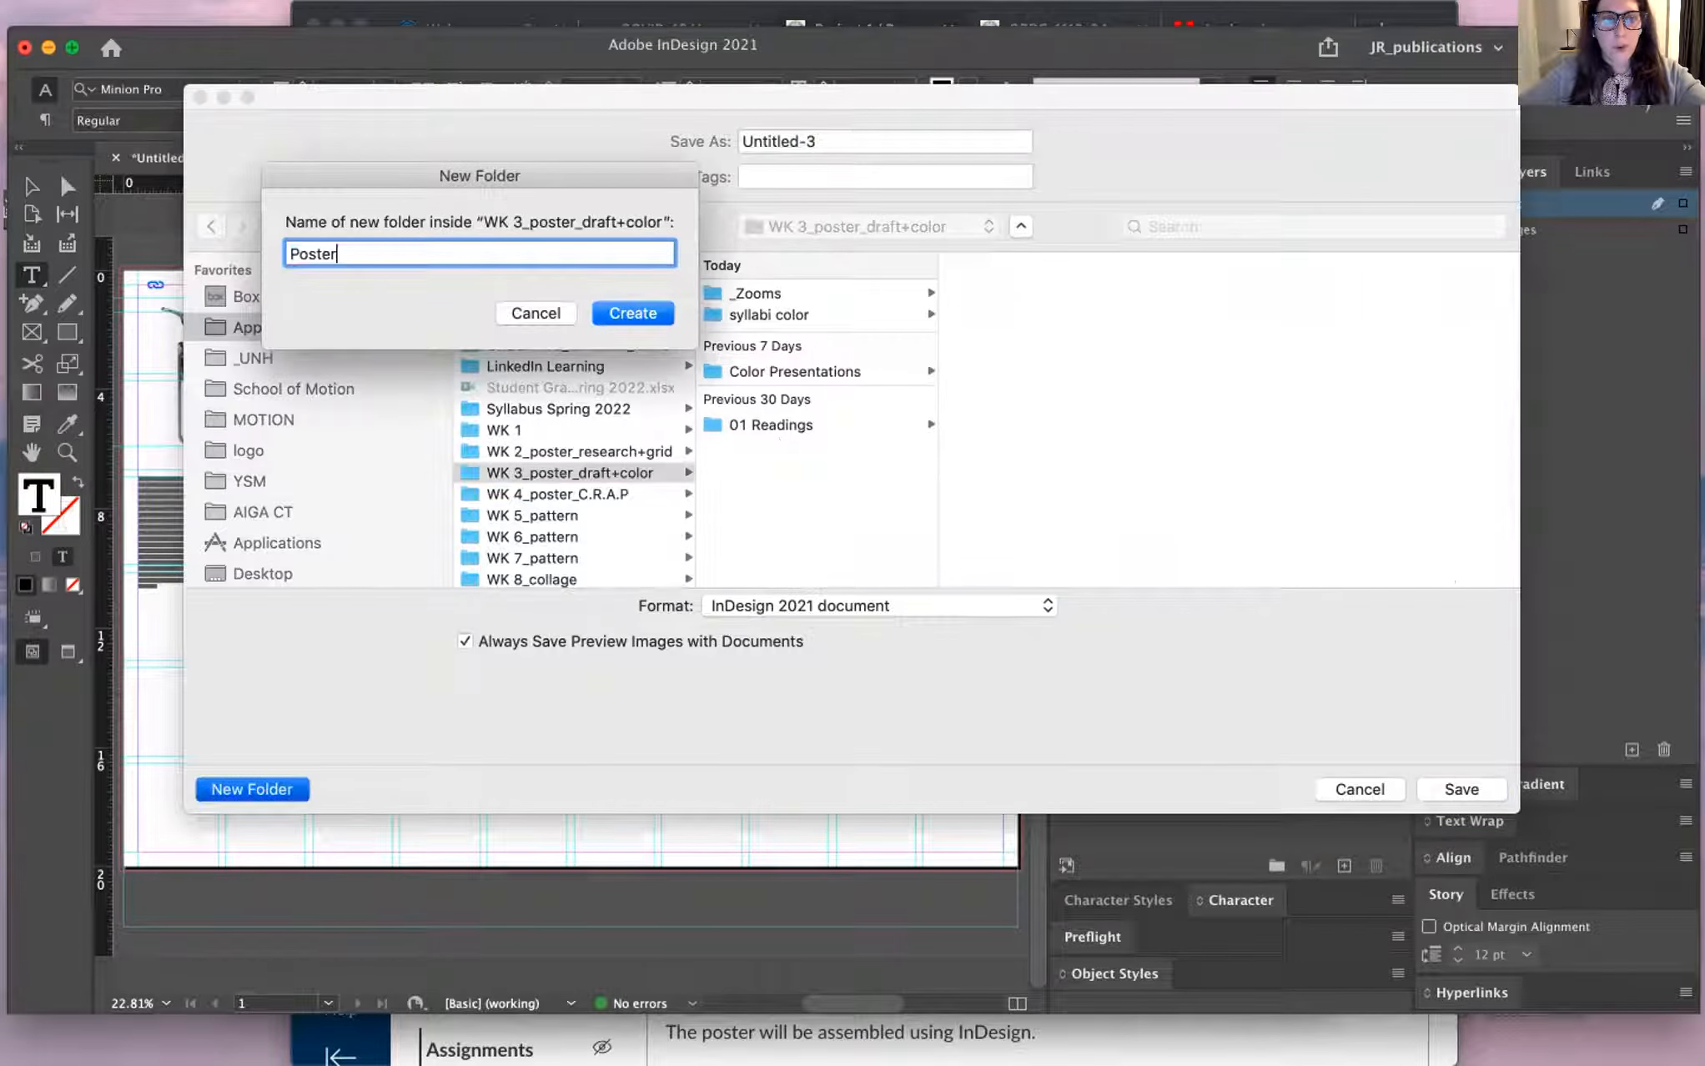
type(" initial Design")
key("Return")
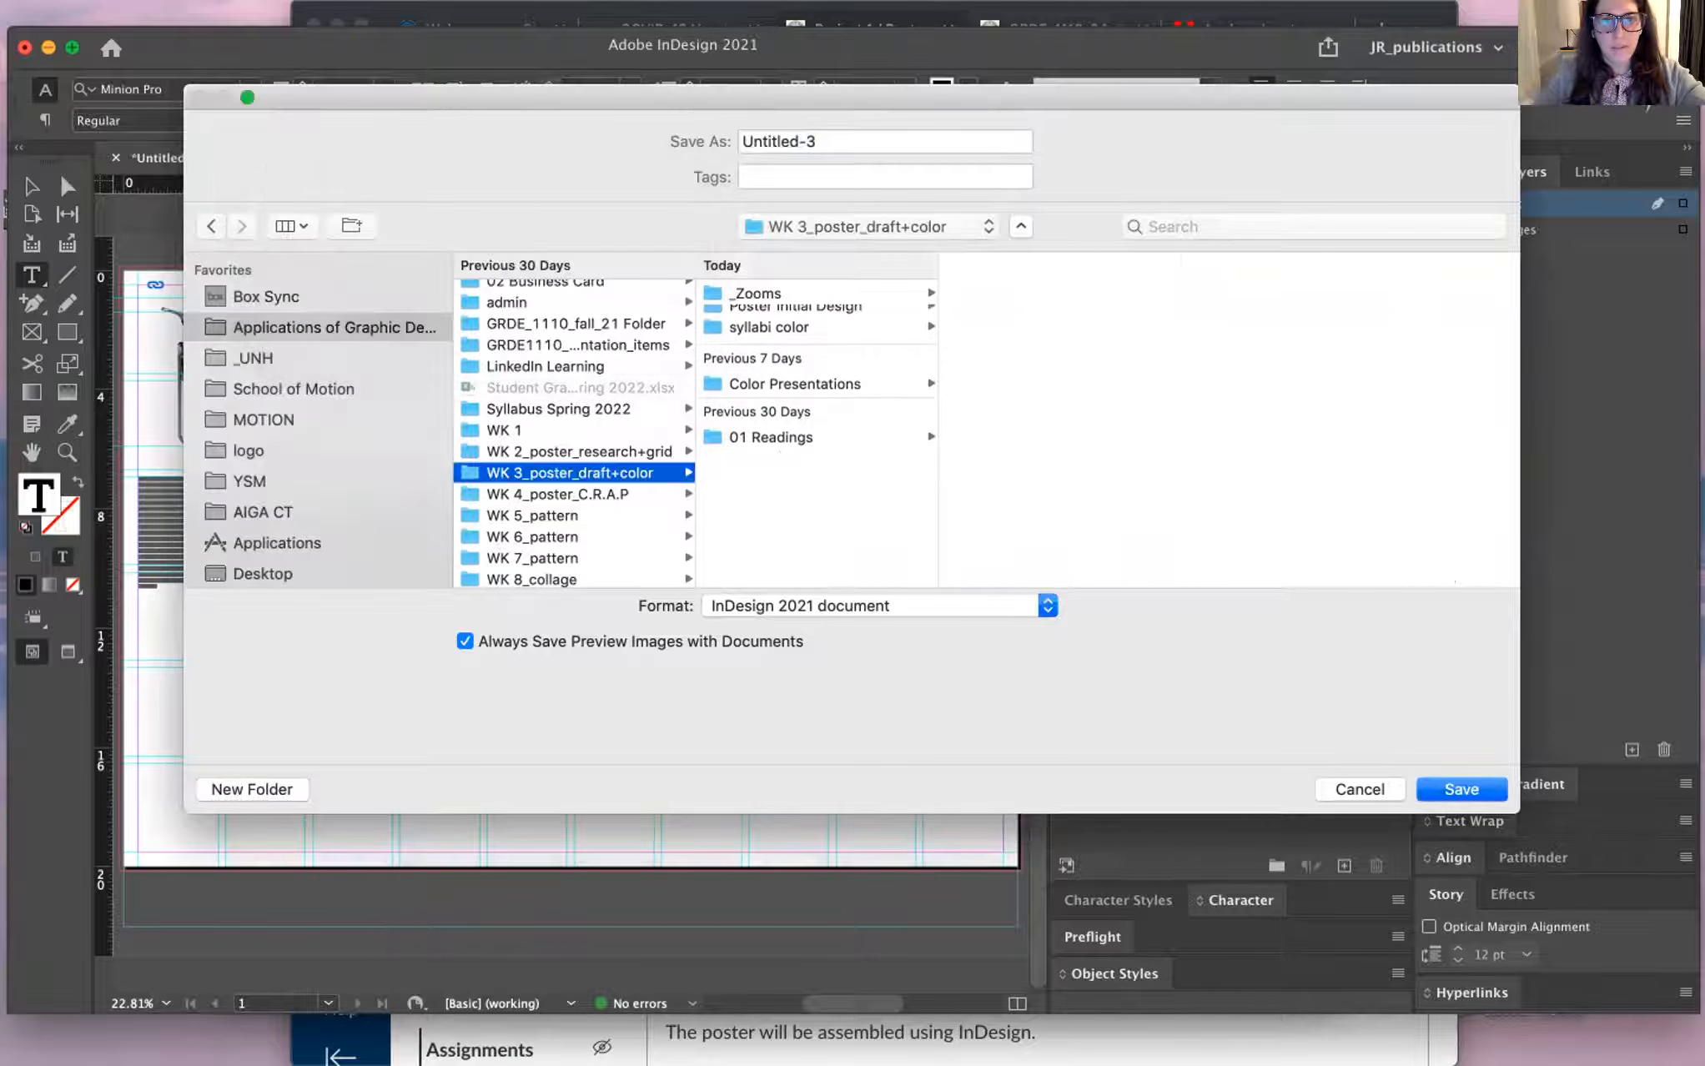
- Name the document Poster_Initial_Design and save it in the Poster Initial Design folder
key("Tab")
type("Poster Initial Design")
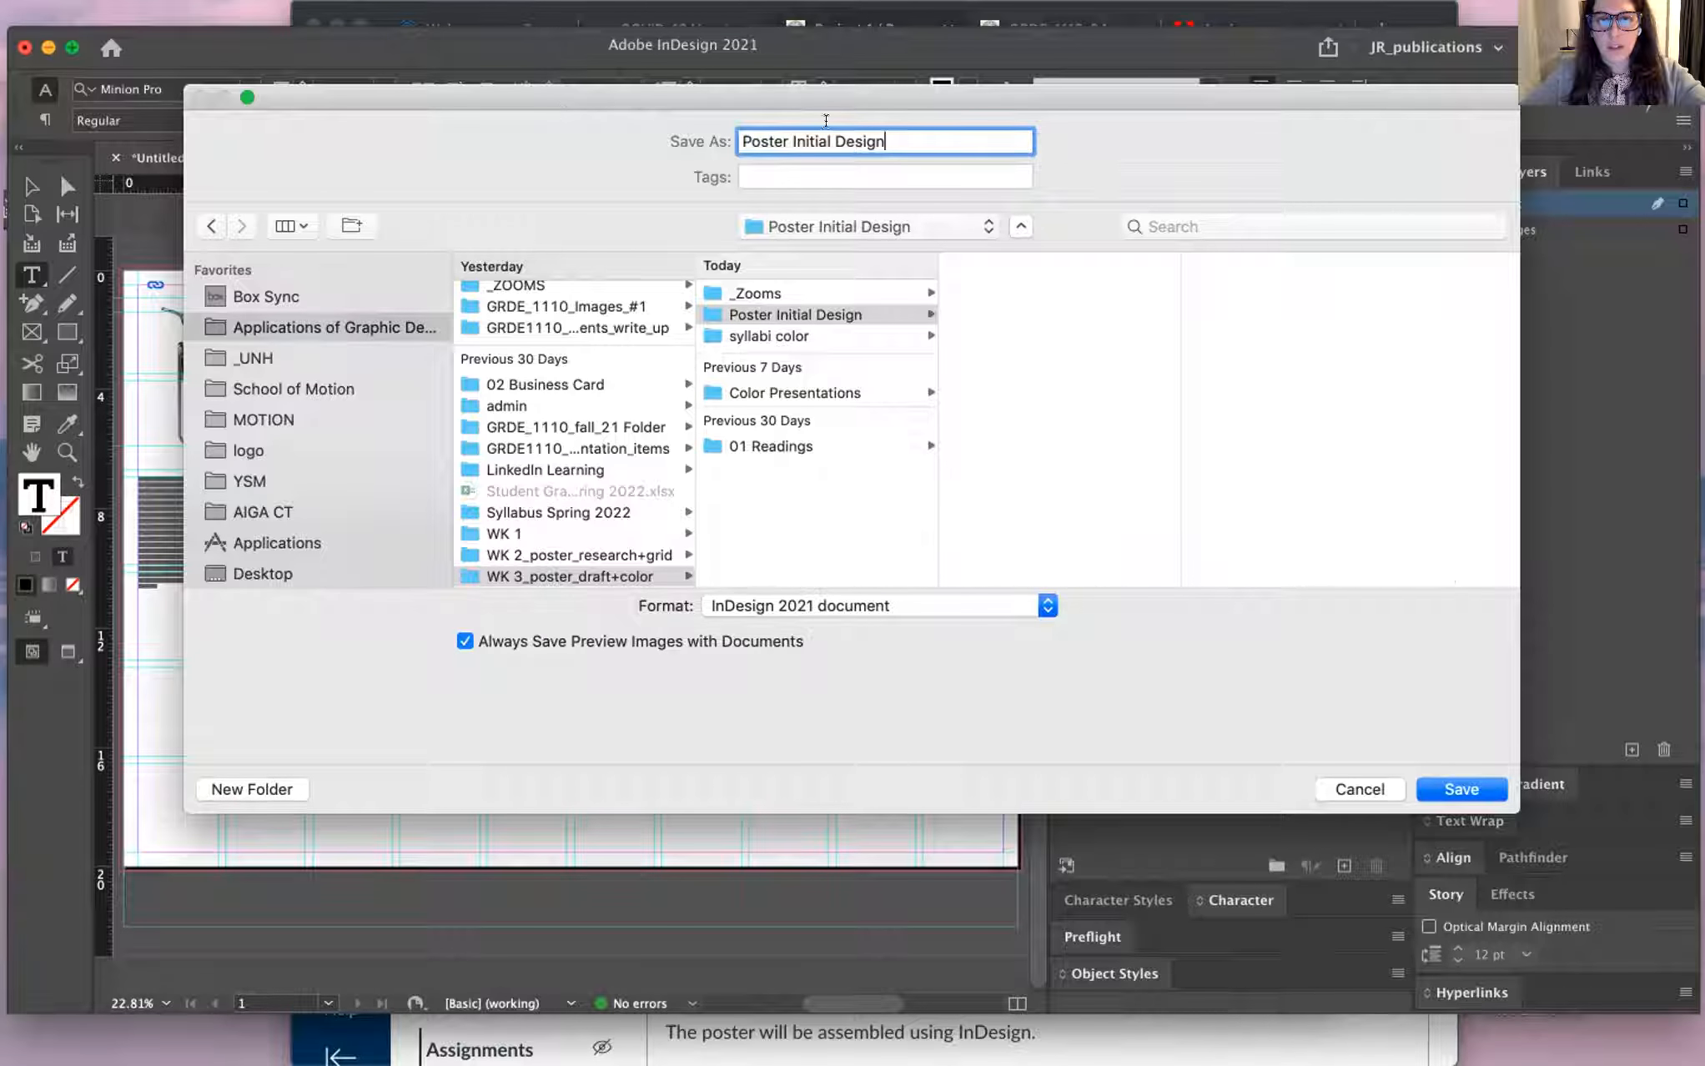
key("BackSpace")
type("_")
key("BackSpace")
type("_")
key("Return")
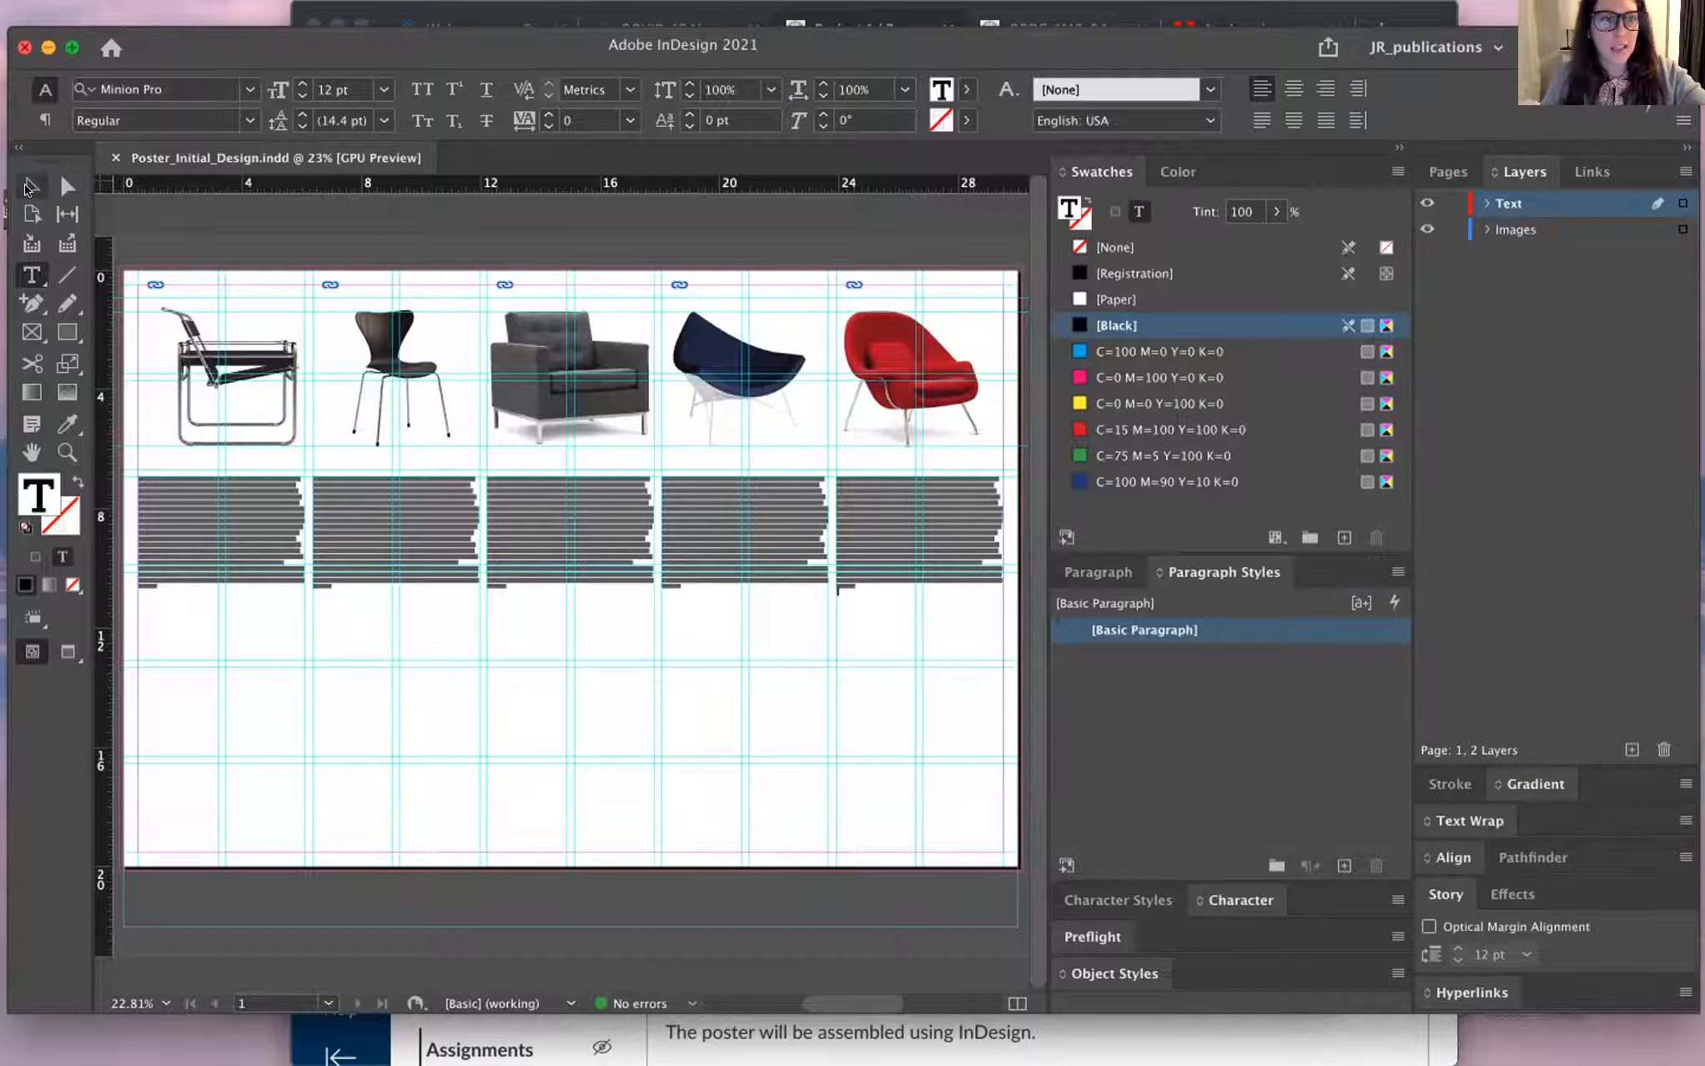
- Insert a blank line before the "Ovidia dem velluptur" paragraph in the third column's text
left_click(28, 187)
left_click(609, 884)
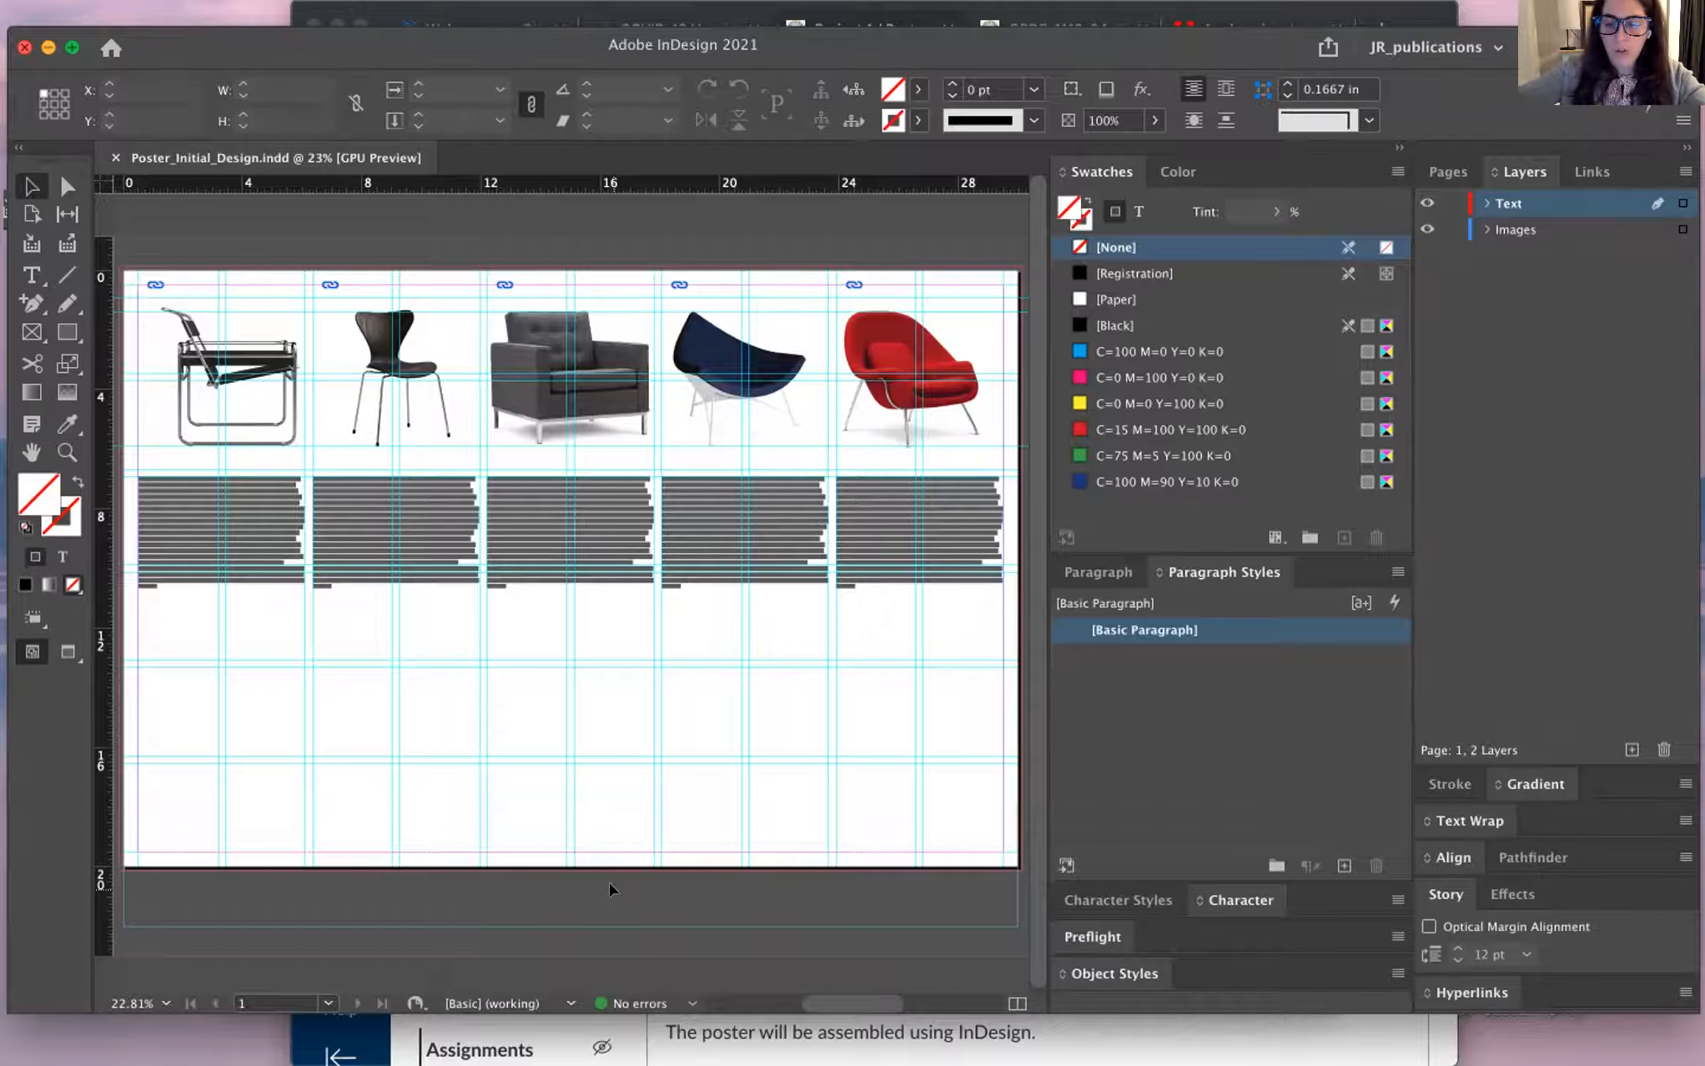
key("super+1")
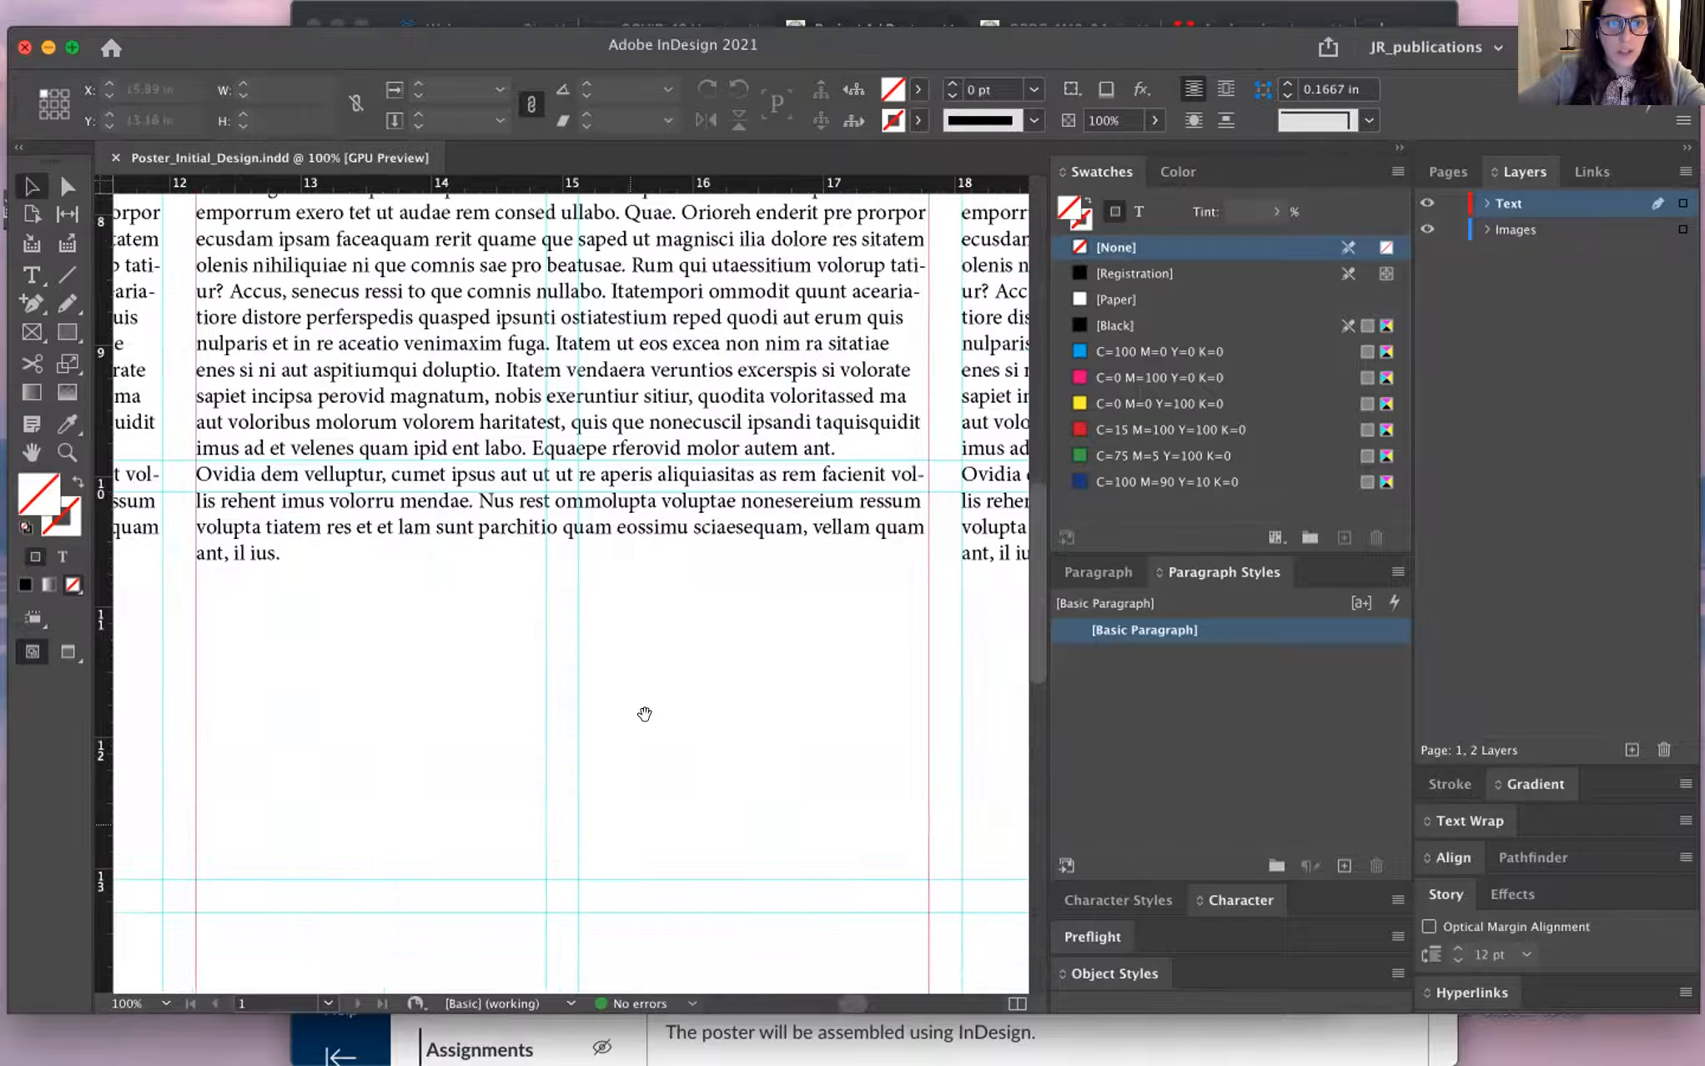
scroll(568, 473, "up", 5)
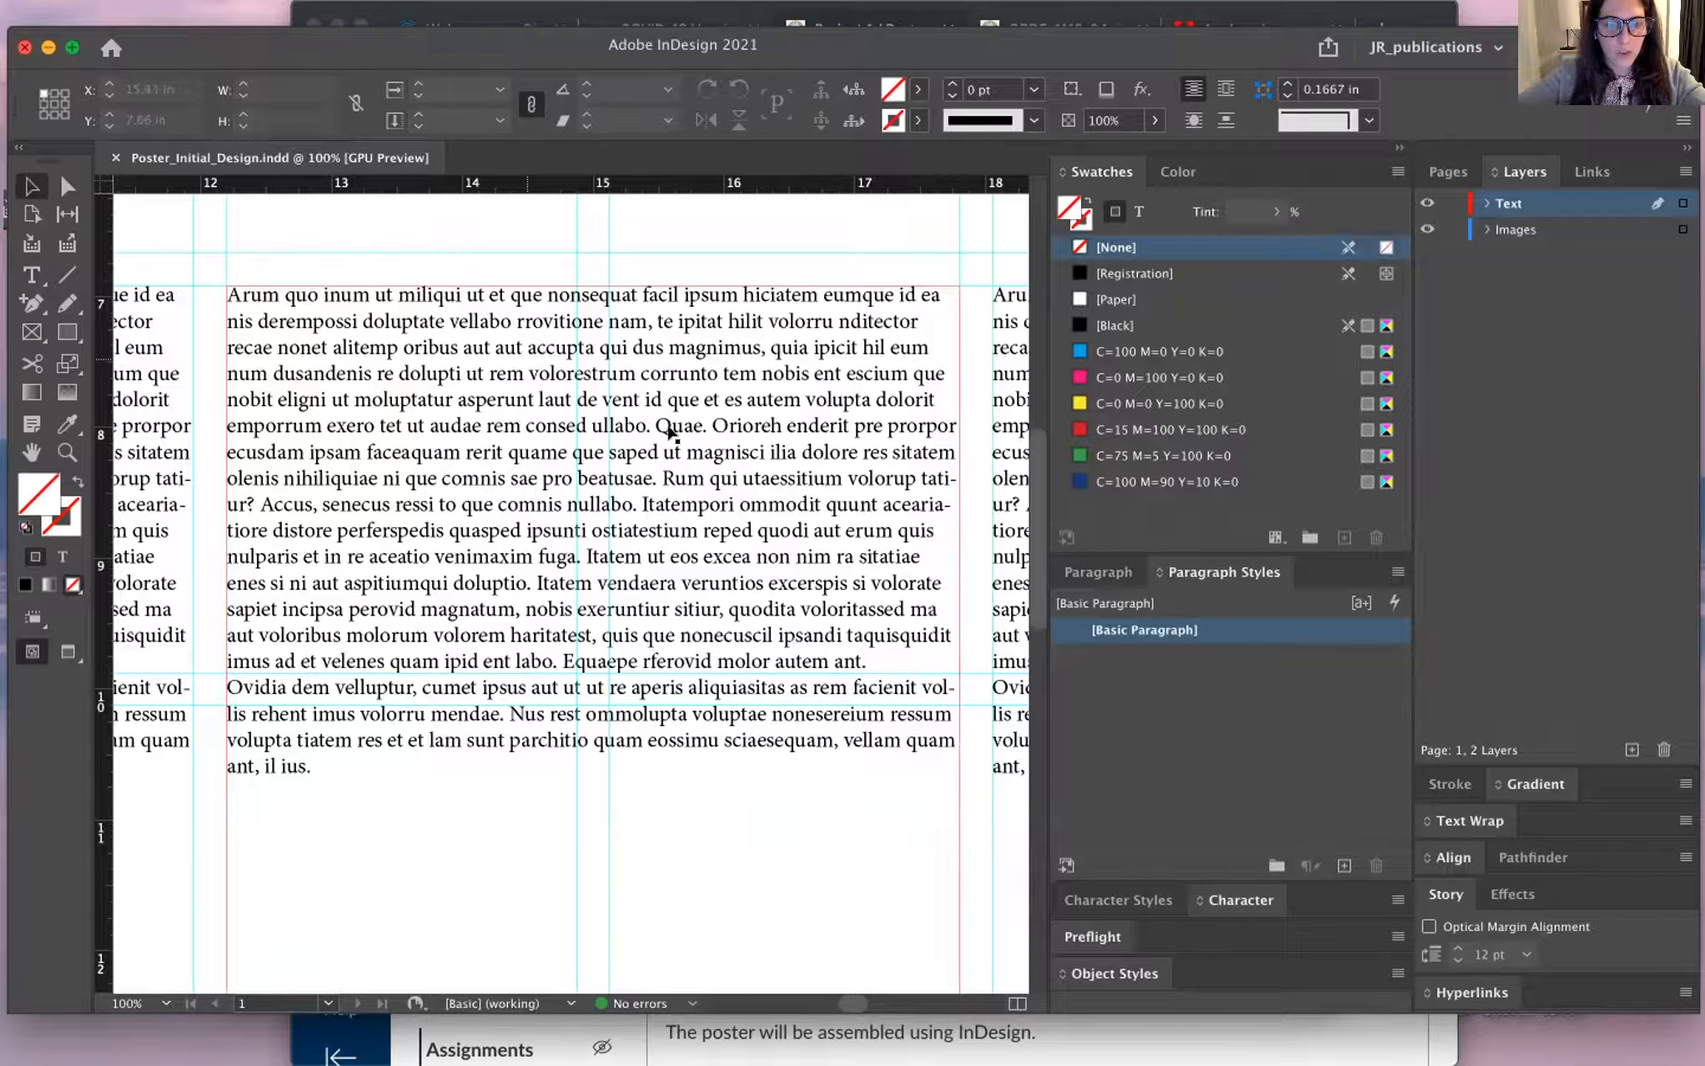
double_click(872, 659)
key("Return")
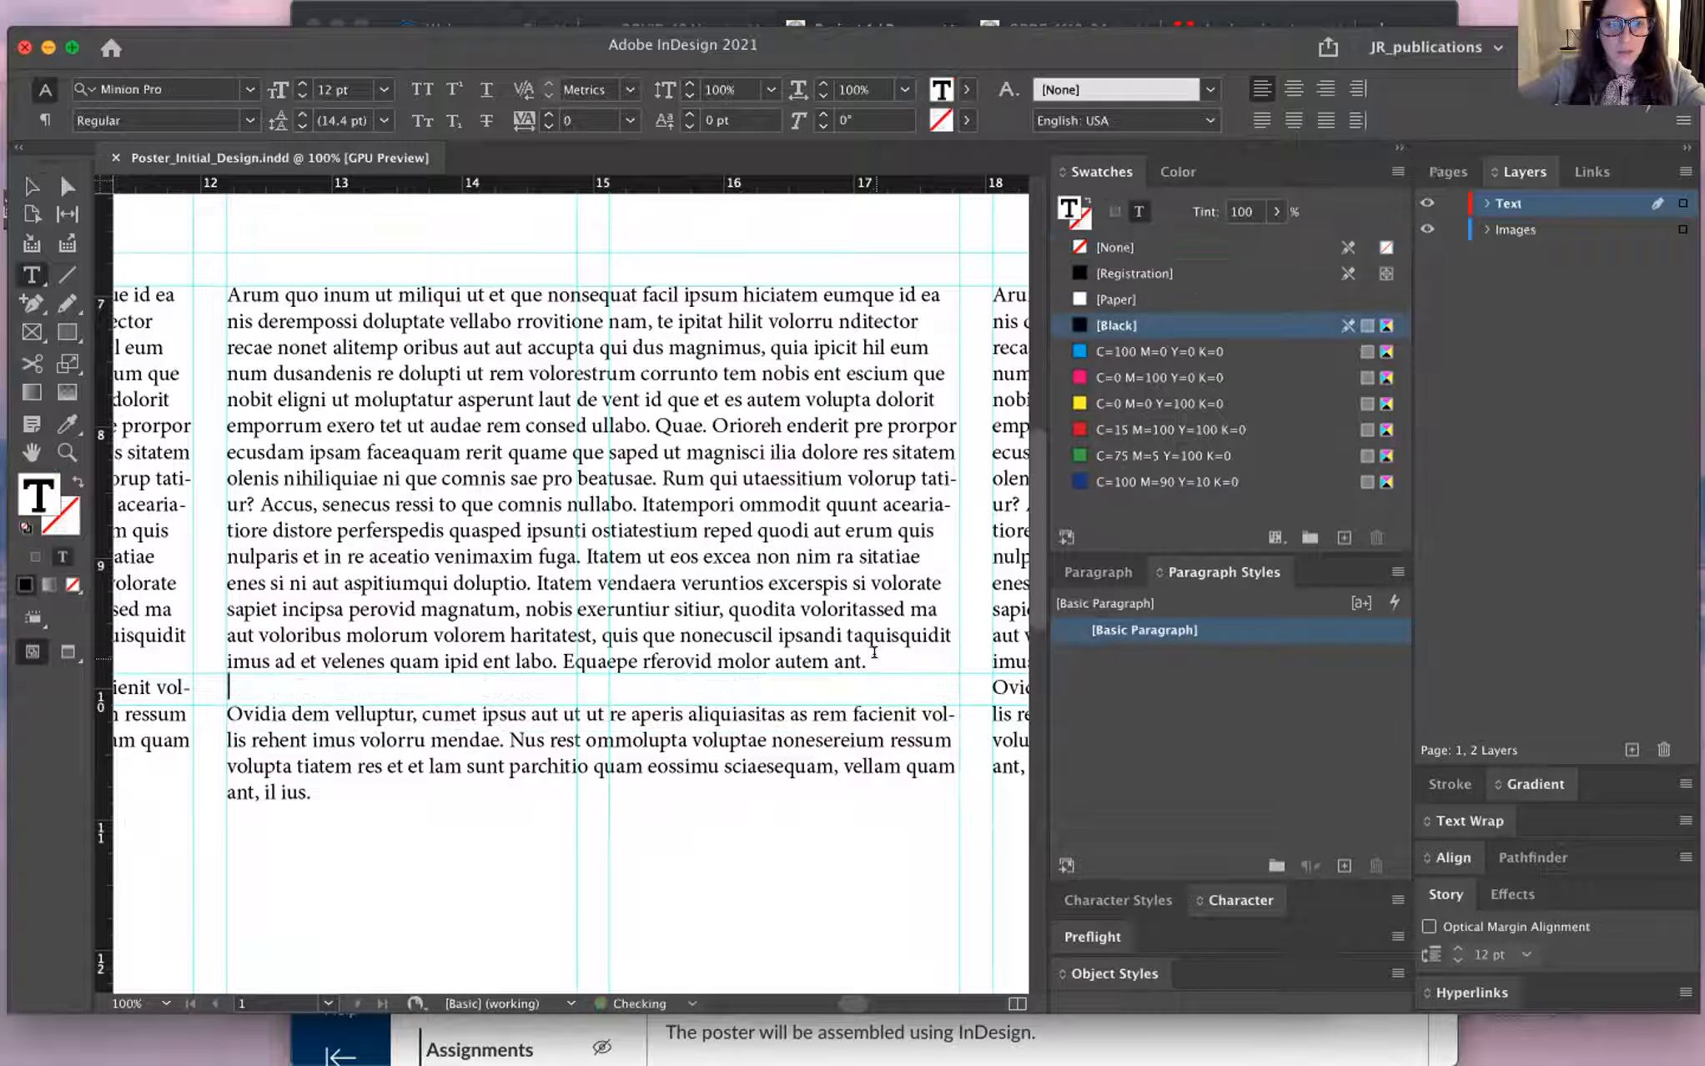
- Start a new paragraph at "Itatempori ommodit" in the third column, separated from the text above by a blank line
left_click(633, 497)
key("Return")
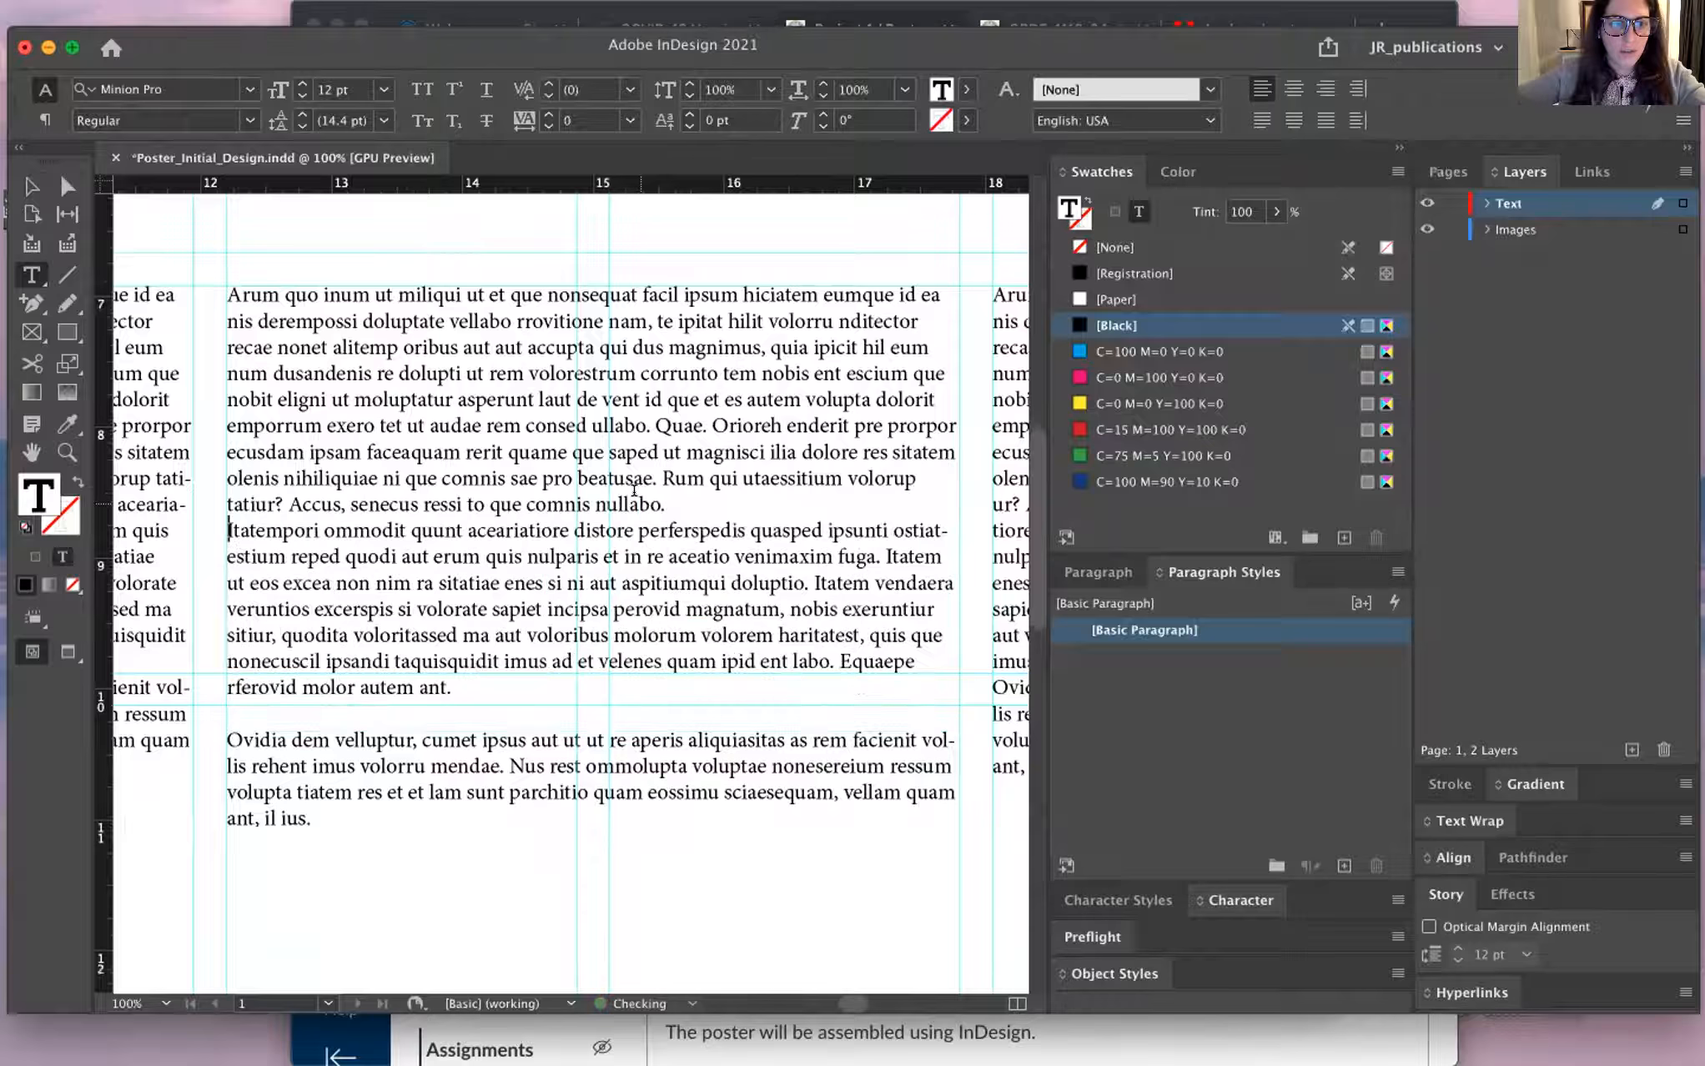
key("Return")
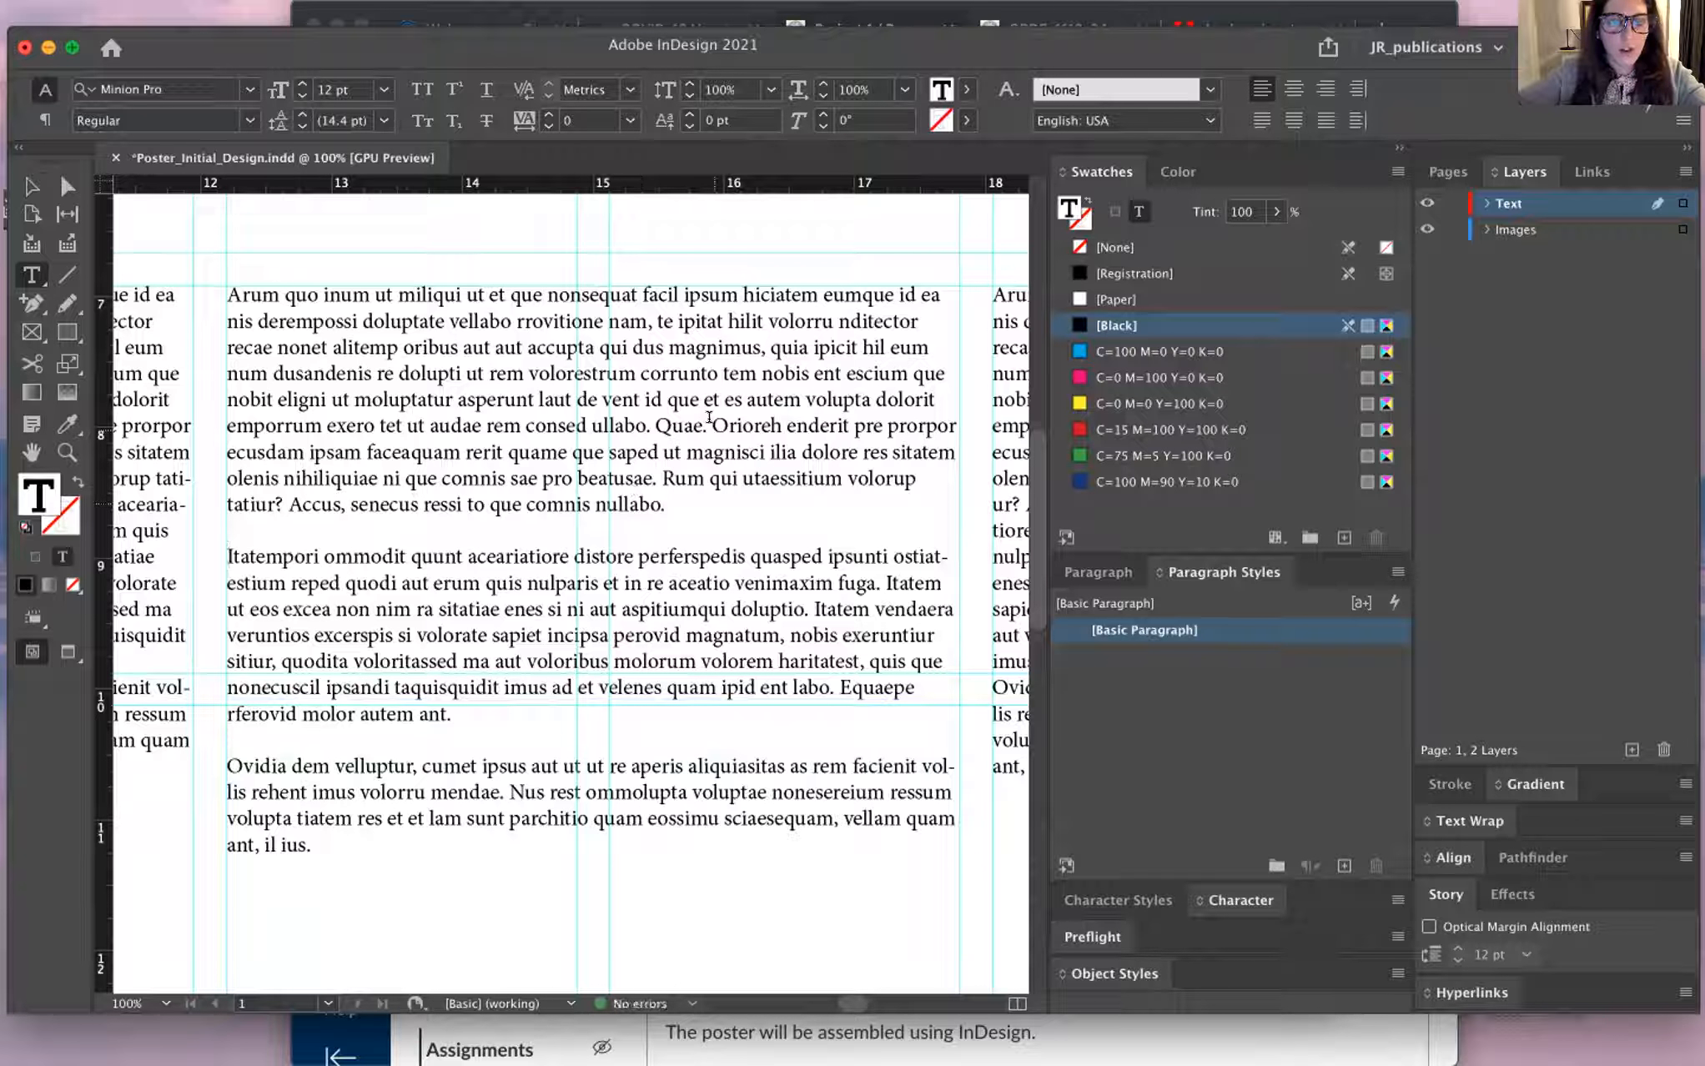
- Start a new paragraph at "Orioreh enderit" in the third column, separated from the text above by a blank line
left_click(710, 422)
key("Return")
key("Return")
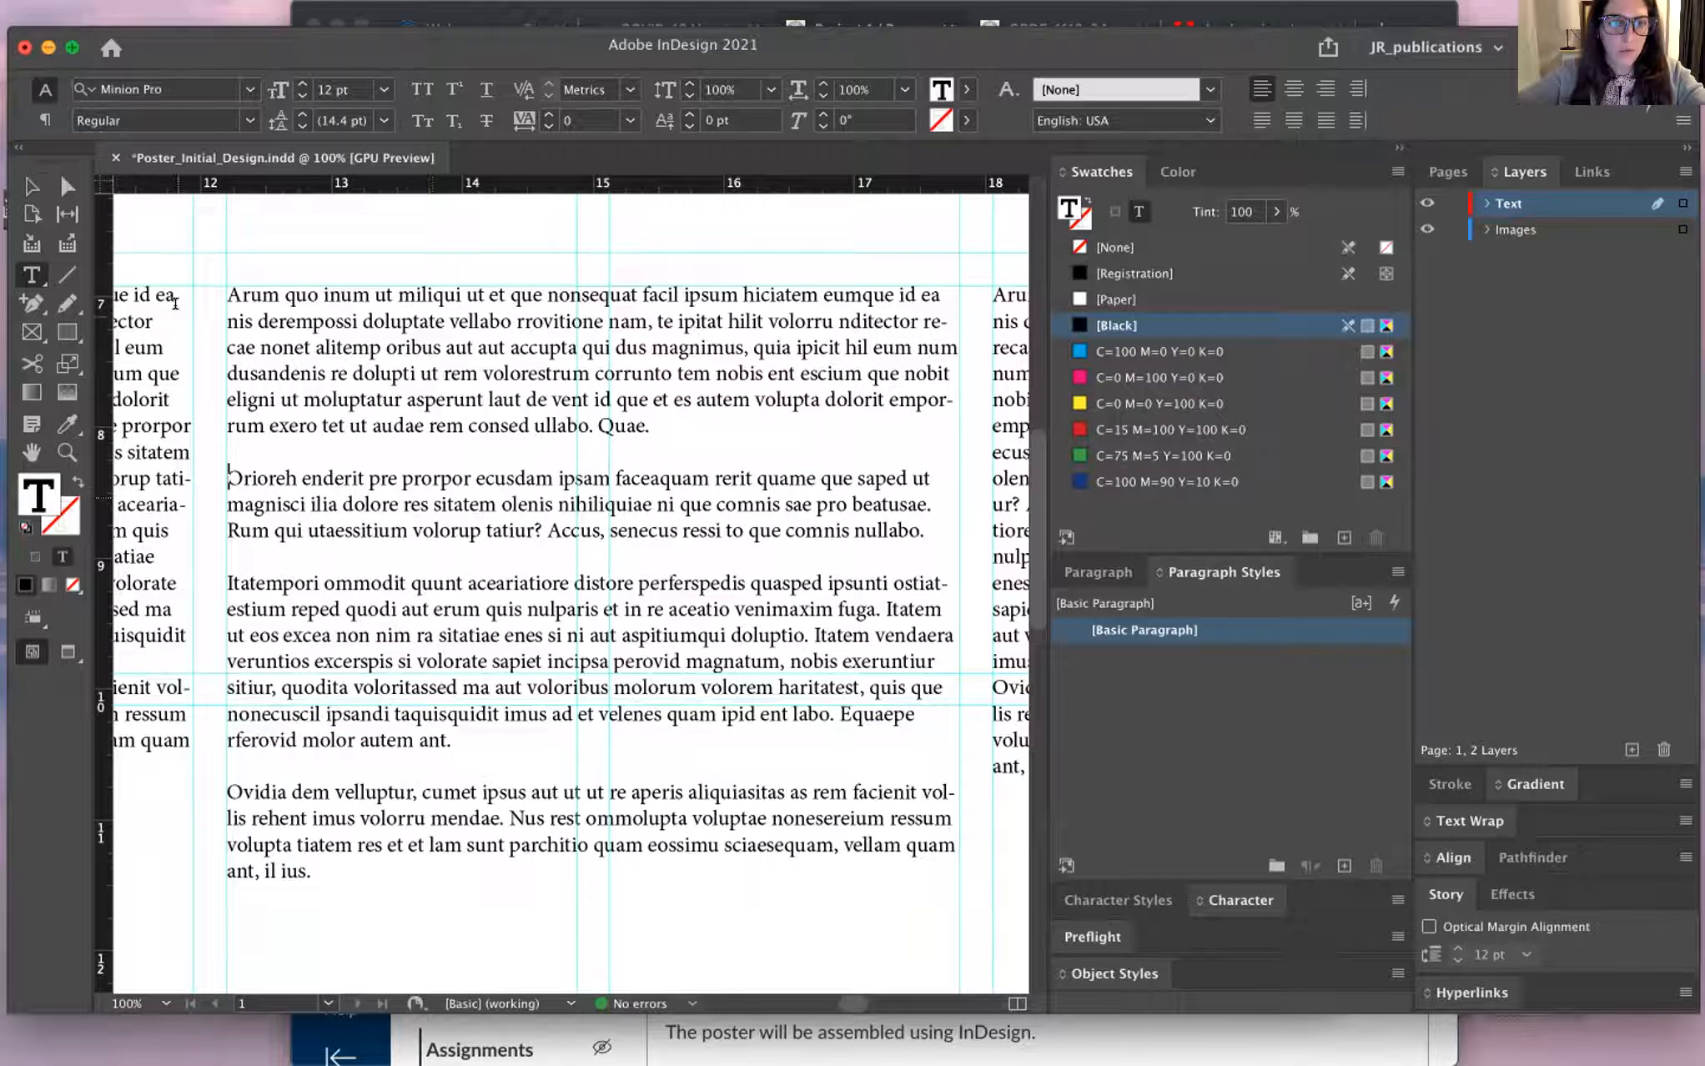
key("super+0")
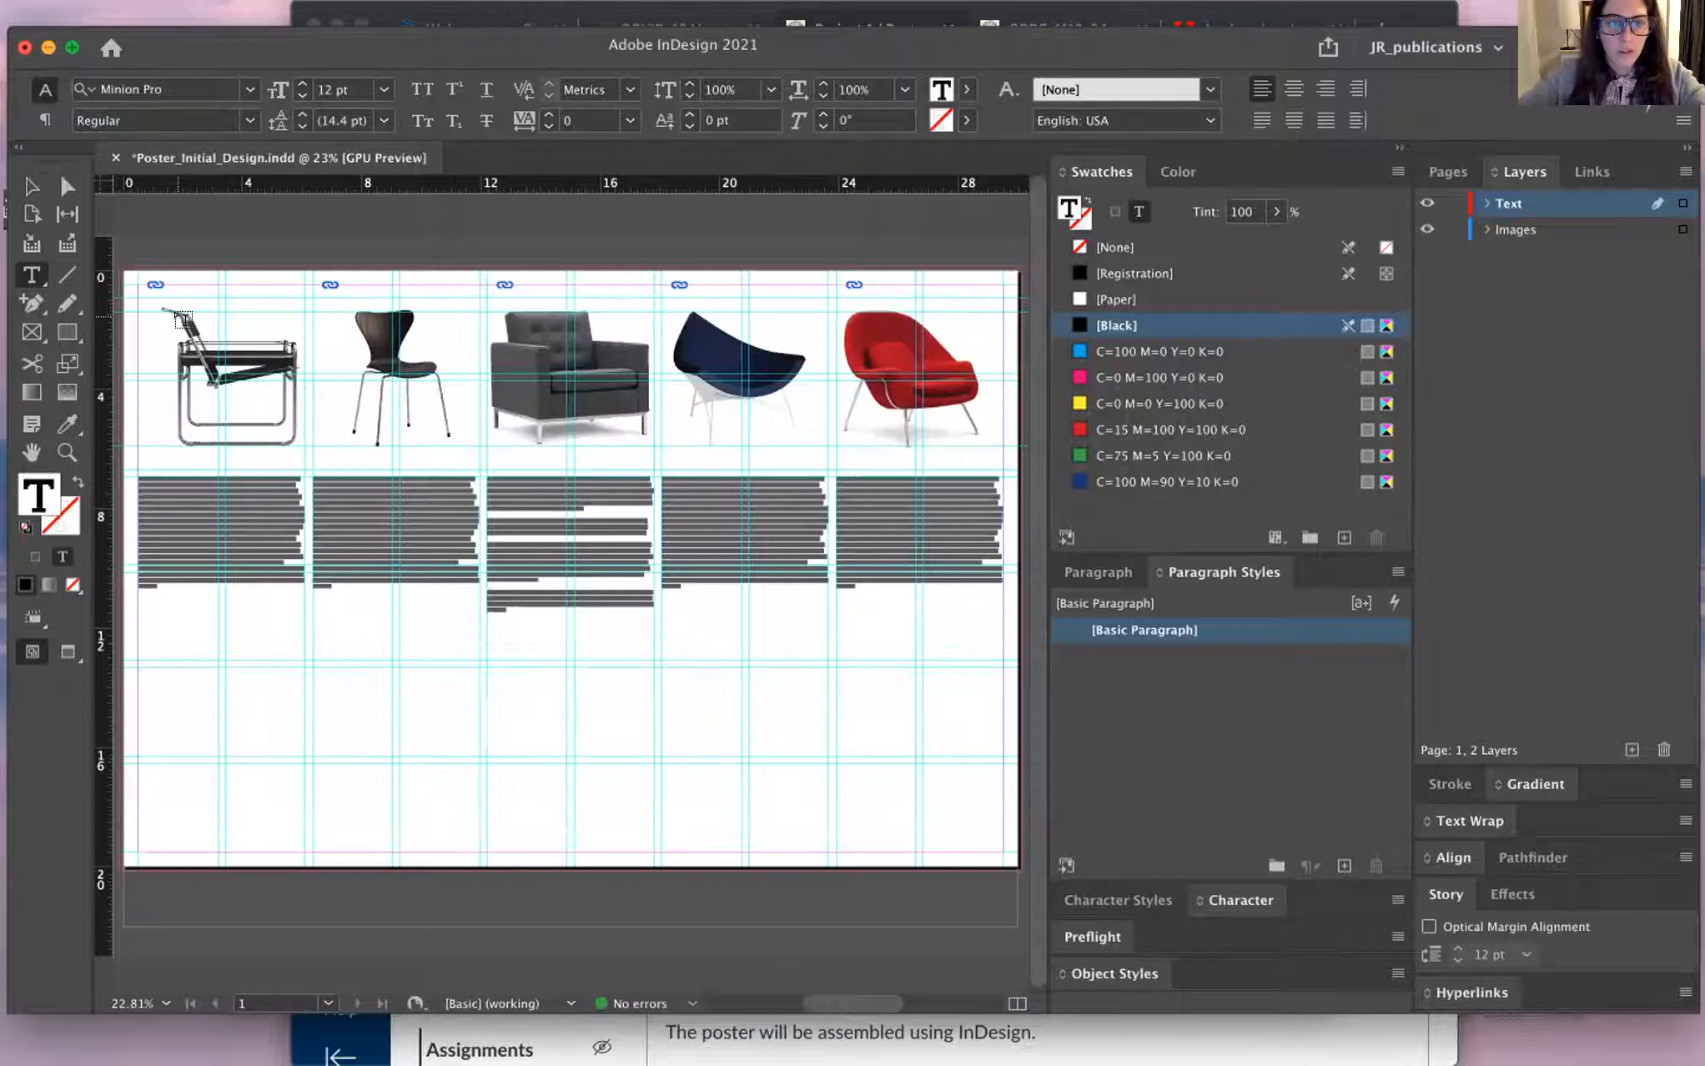
key("Escape")
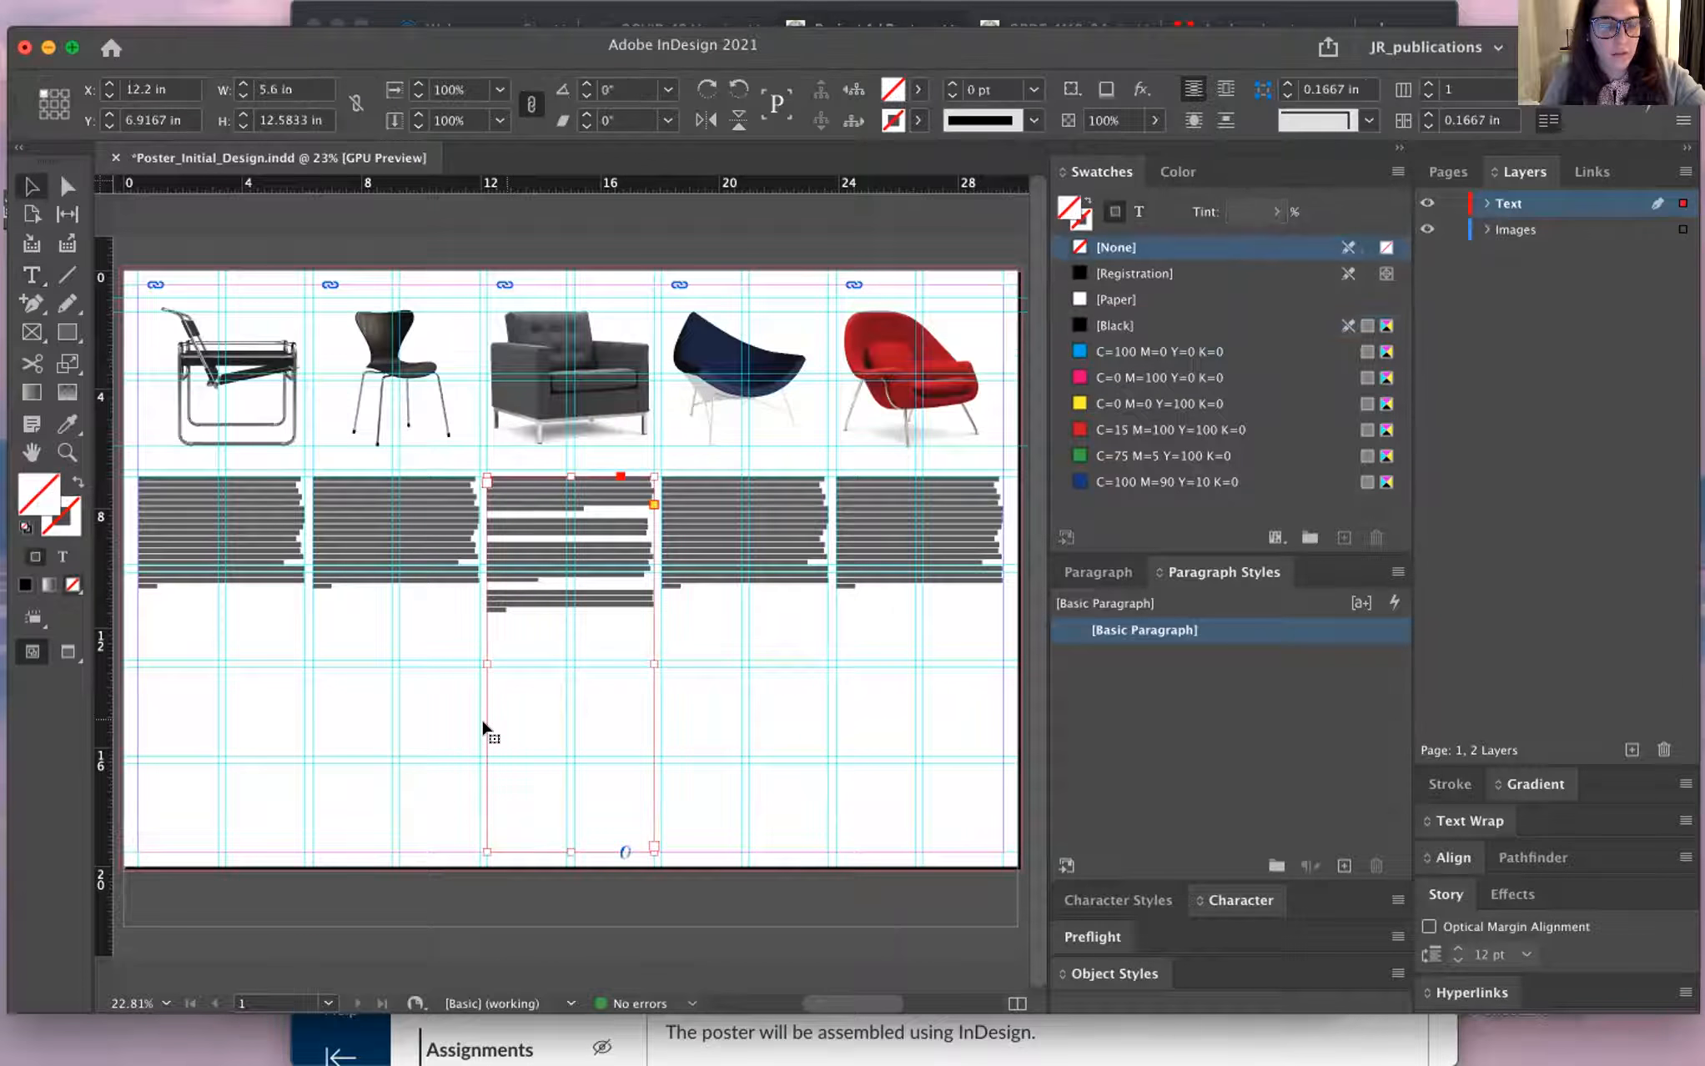
left_click(380, 901)
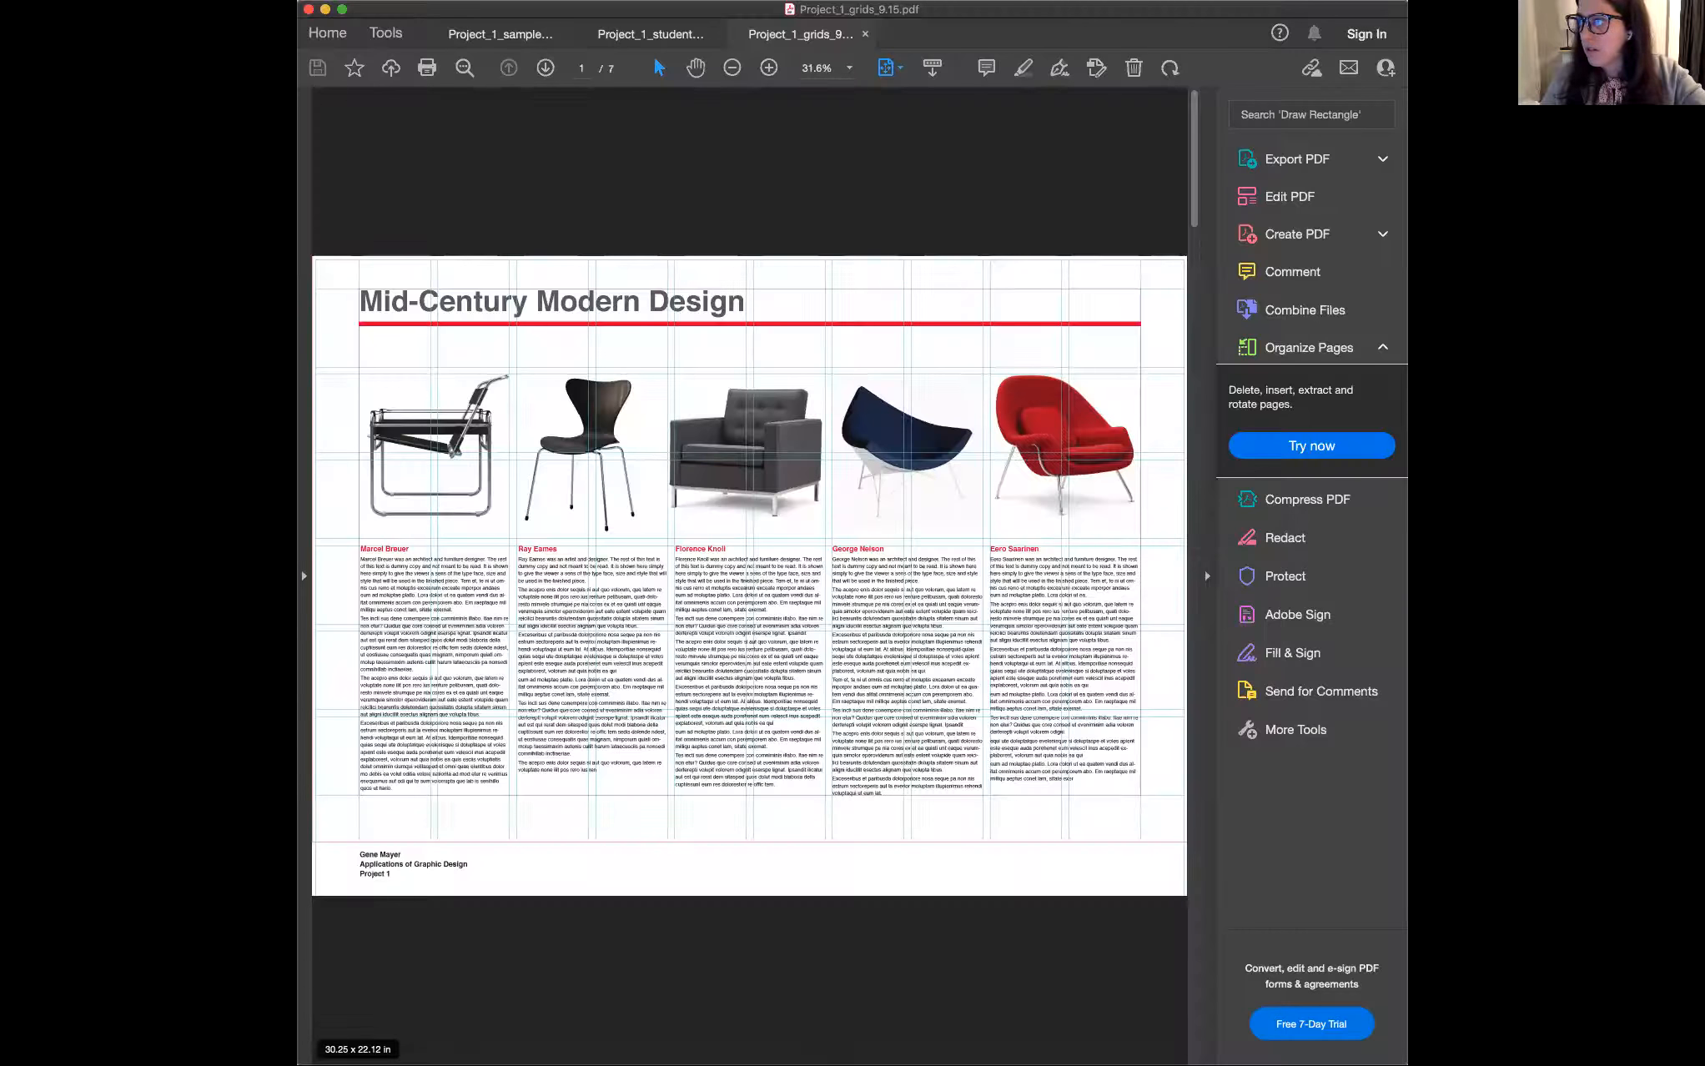
- Look through the pages of Project_1_grids_9.15.pdf in Acrobat to examine how the sample posters arrange title, chairs and text on the grid
left_click(1196, 286)
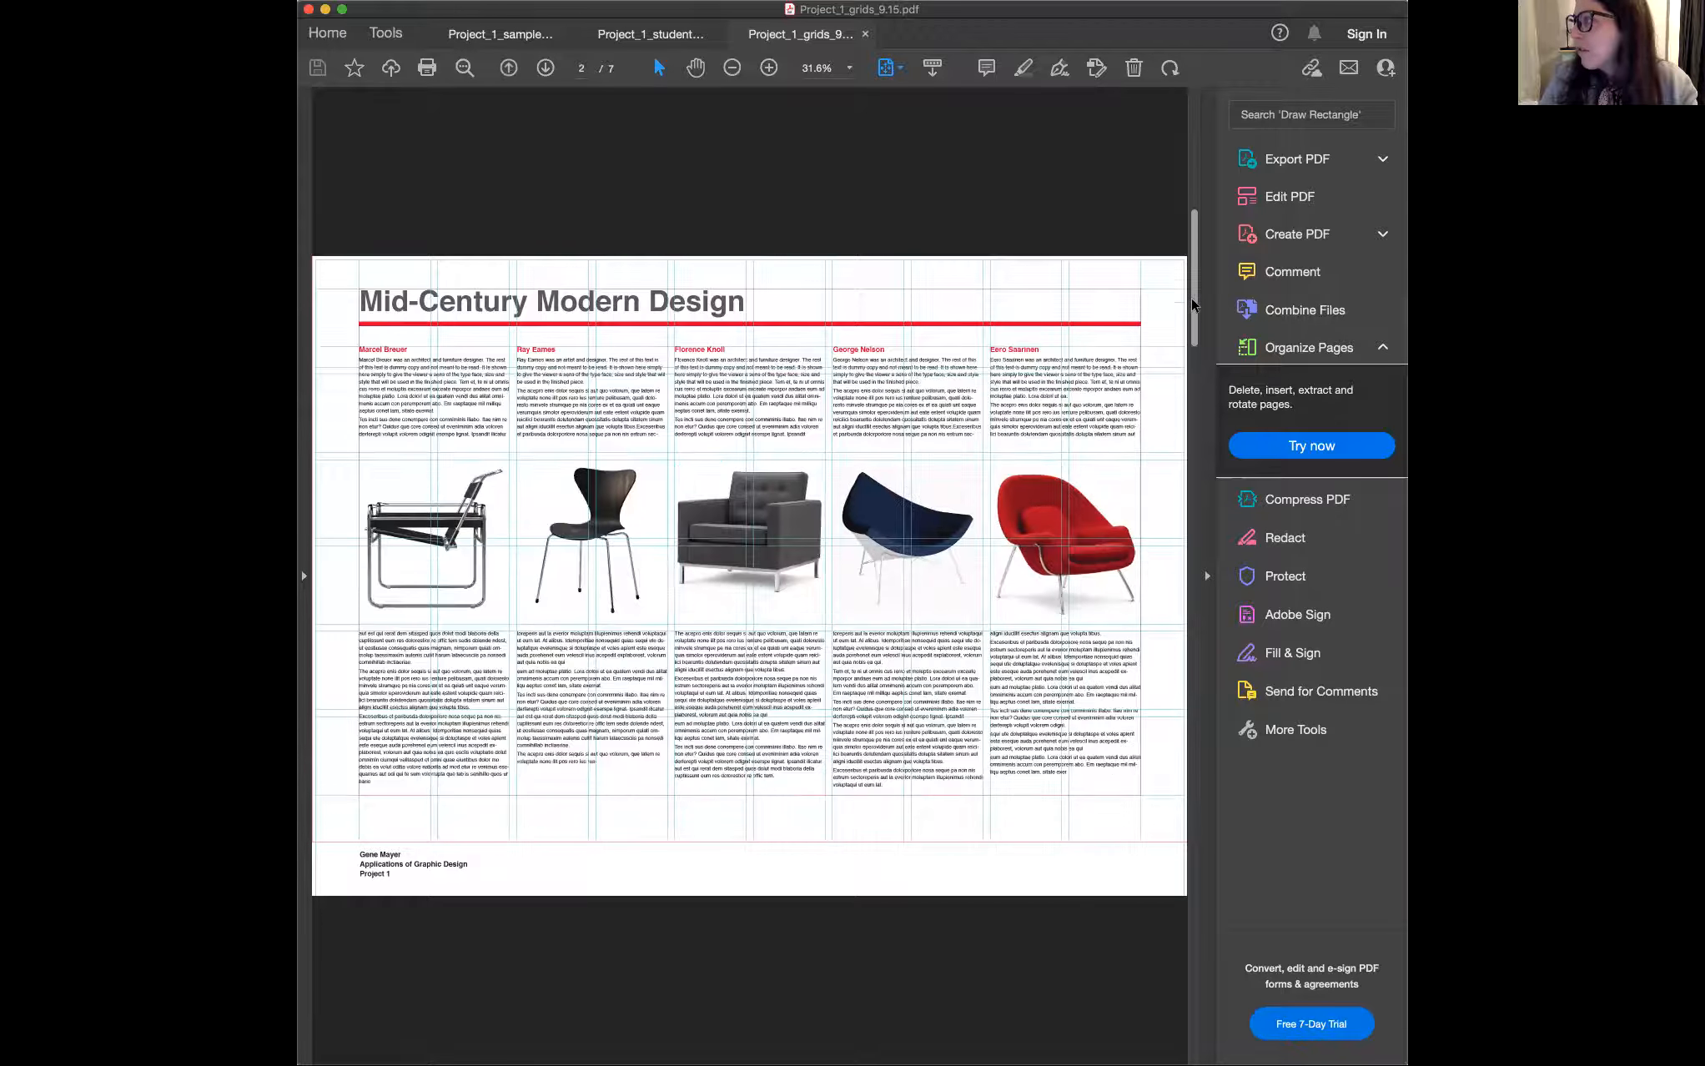
left_click(1194, 411)
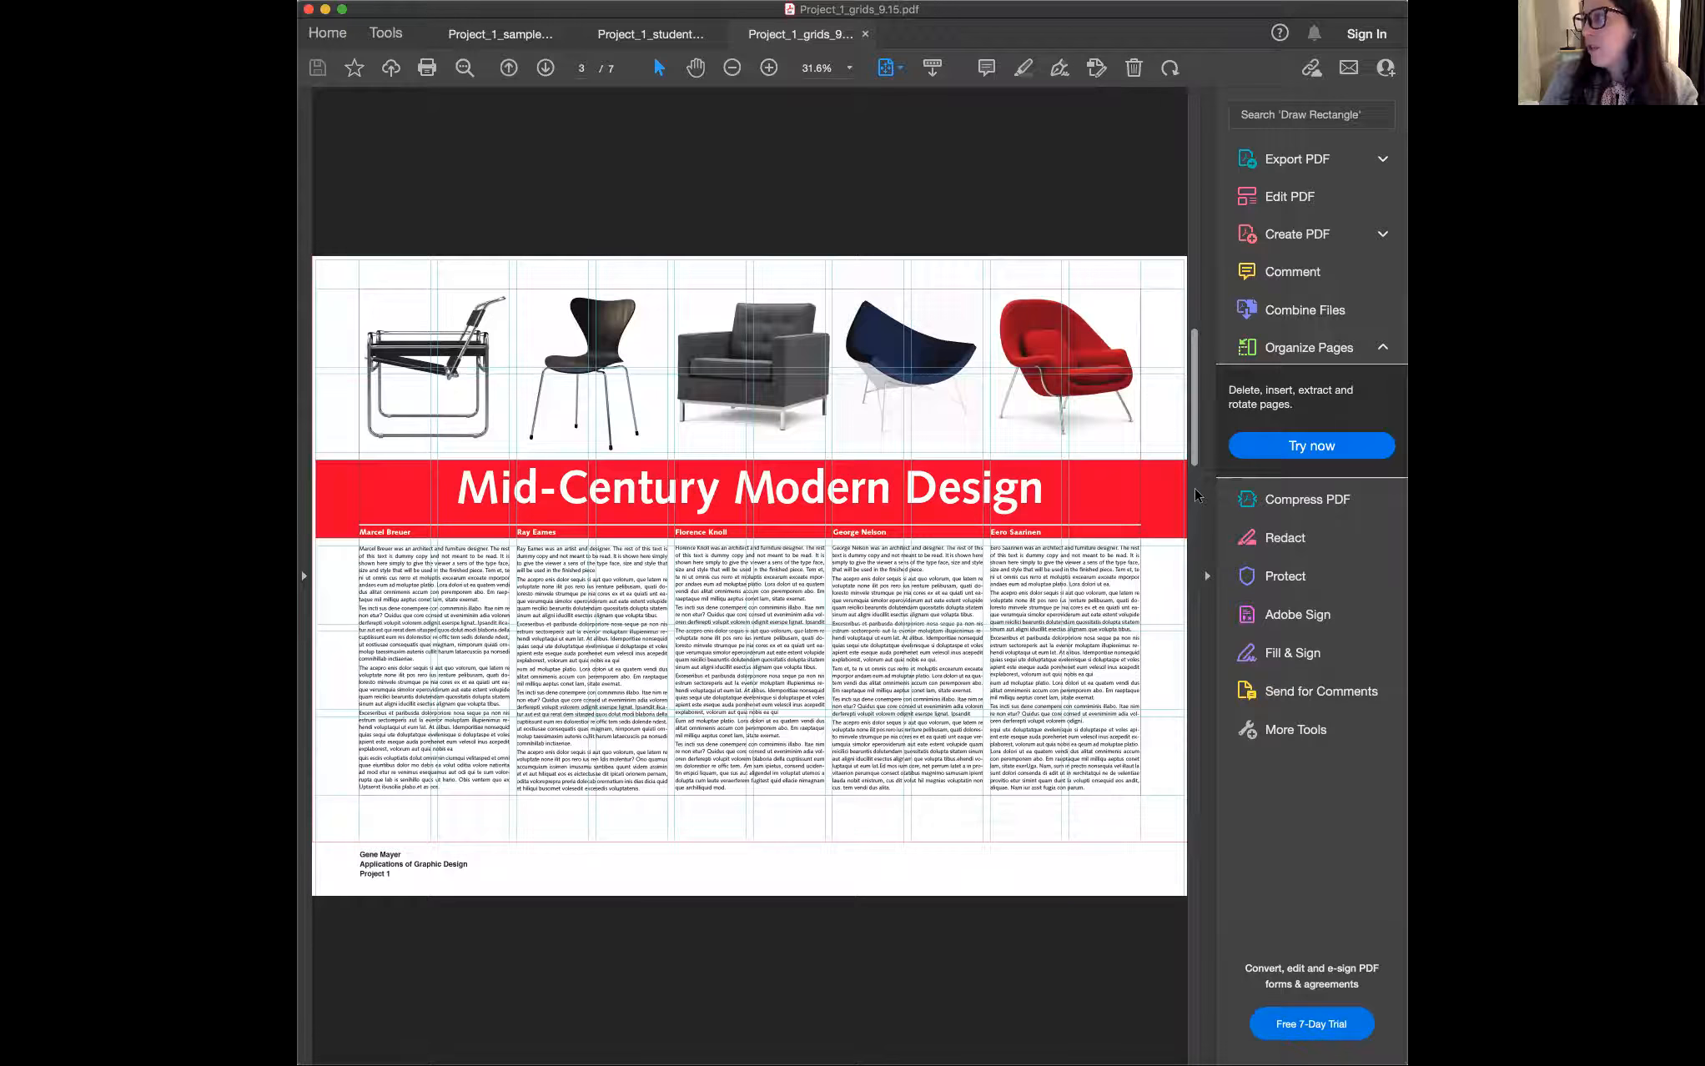
scroll(1193, 568, "down", 2)
scroll(1197, 606, "down", 2)
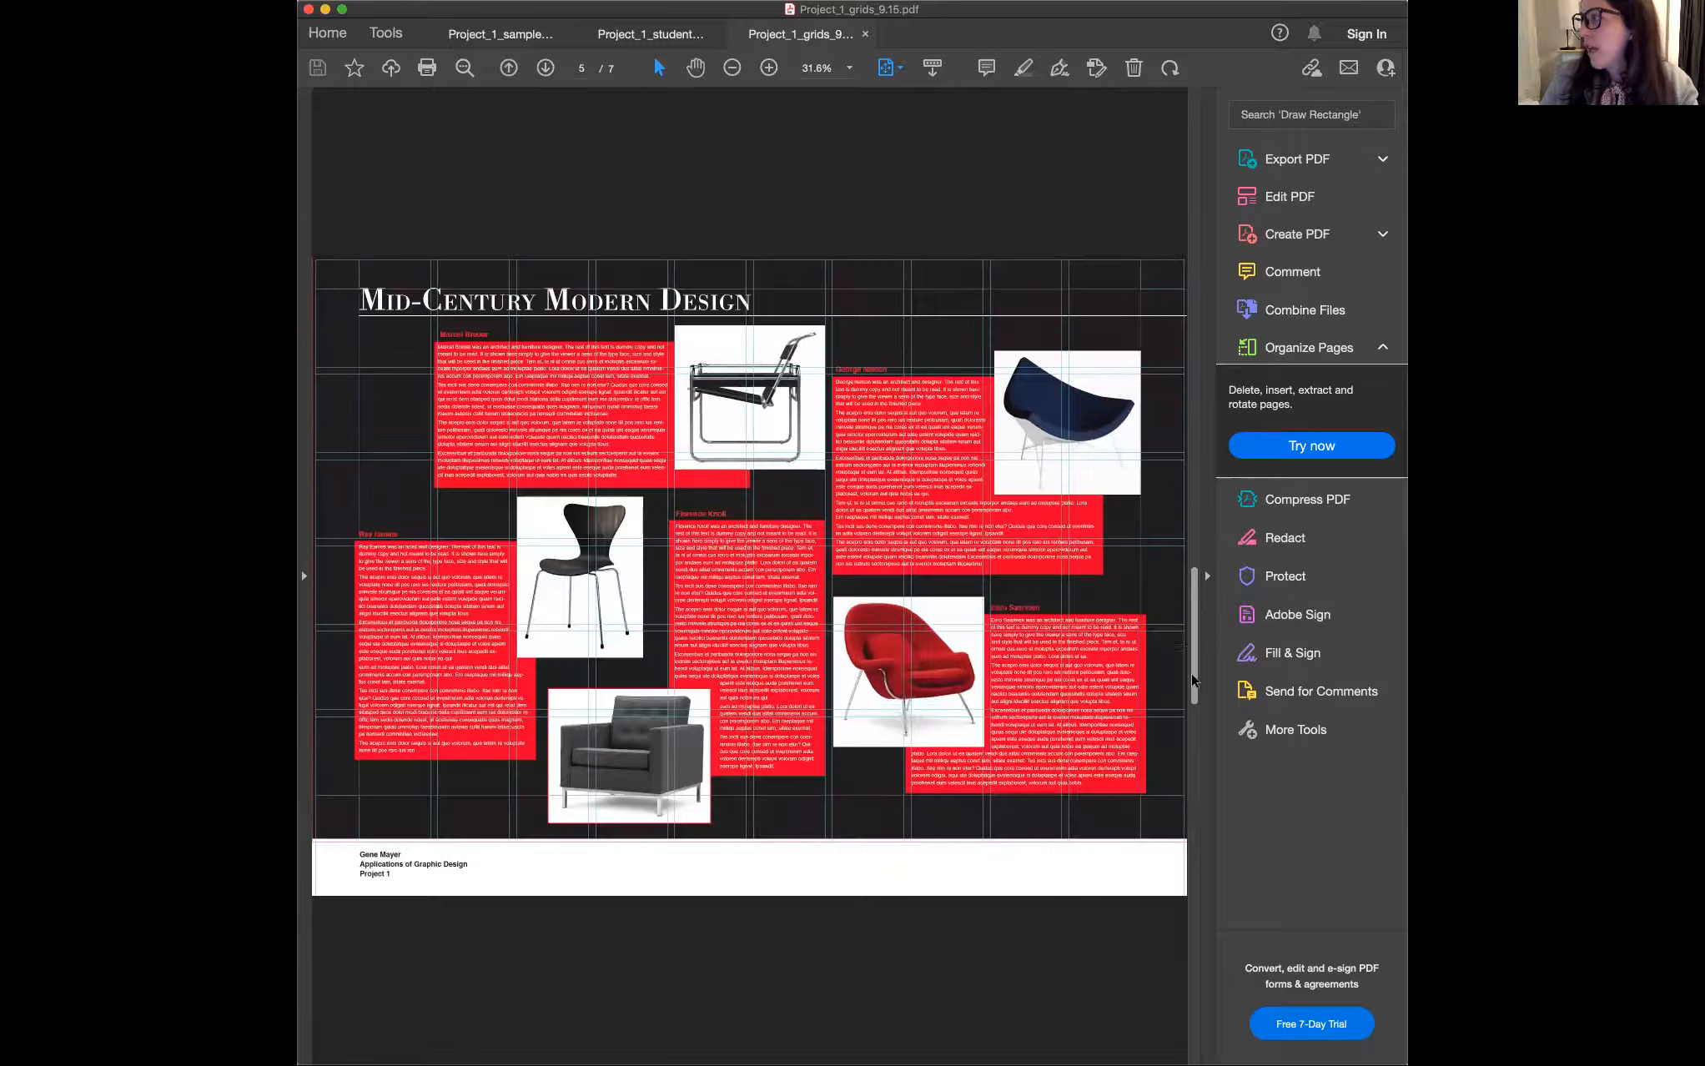
scroll(1197, 750, "down", 2)
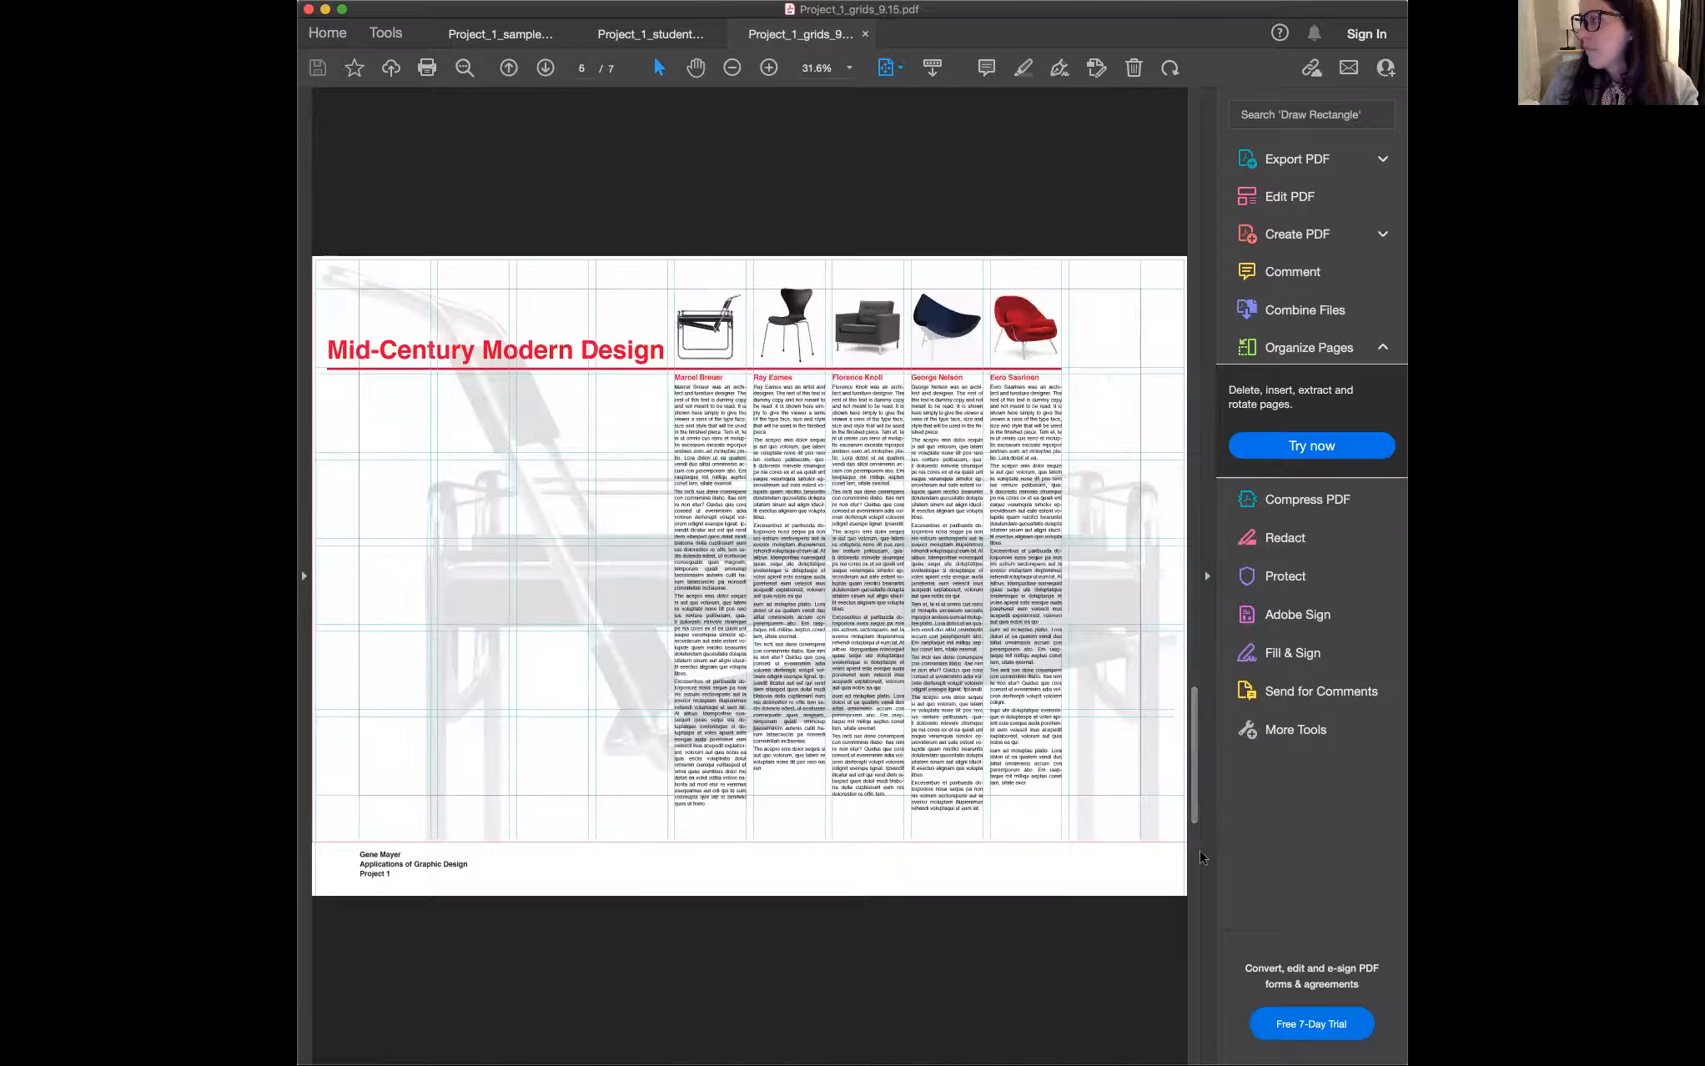
scroll(1195, 857, "down", 2)
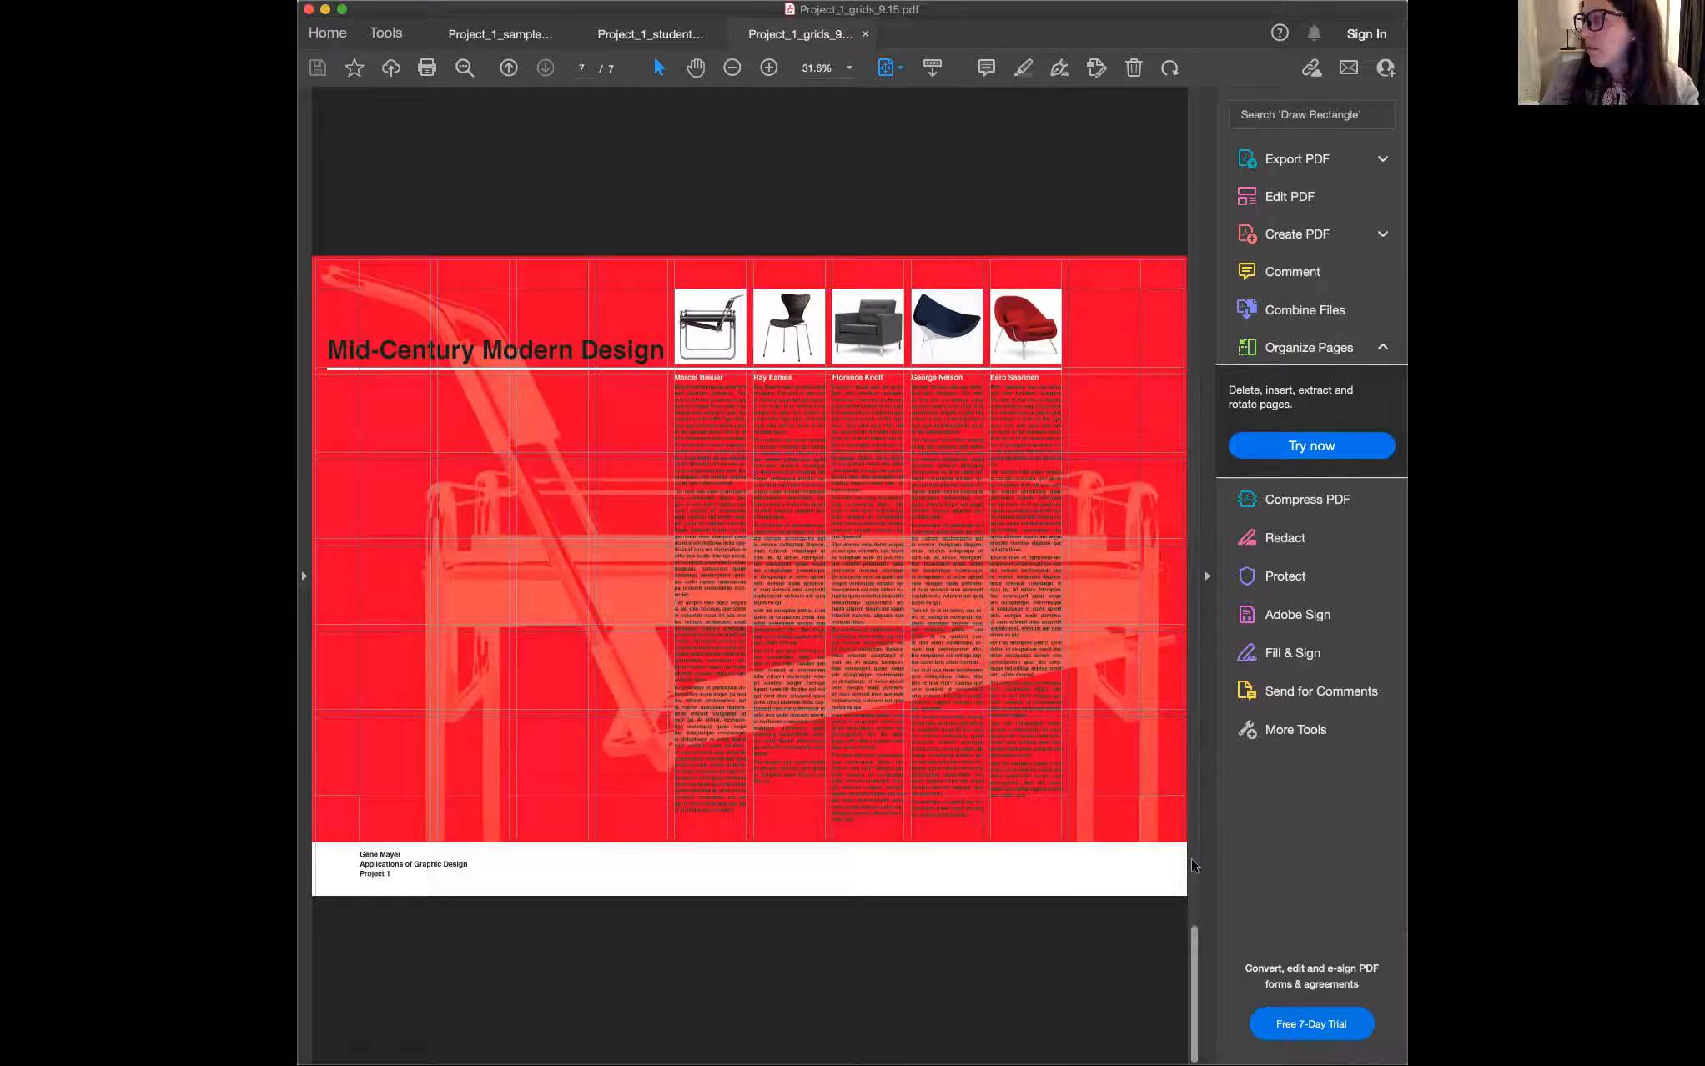
scroll(1191, 861, "up", 2)
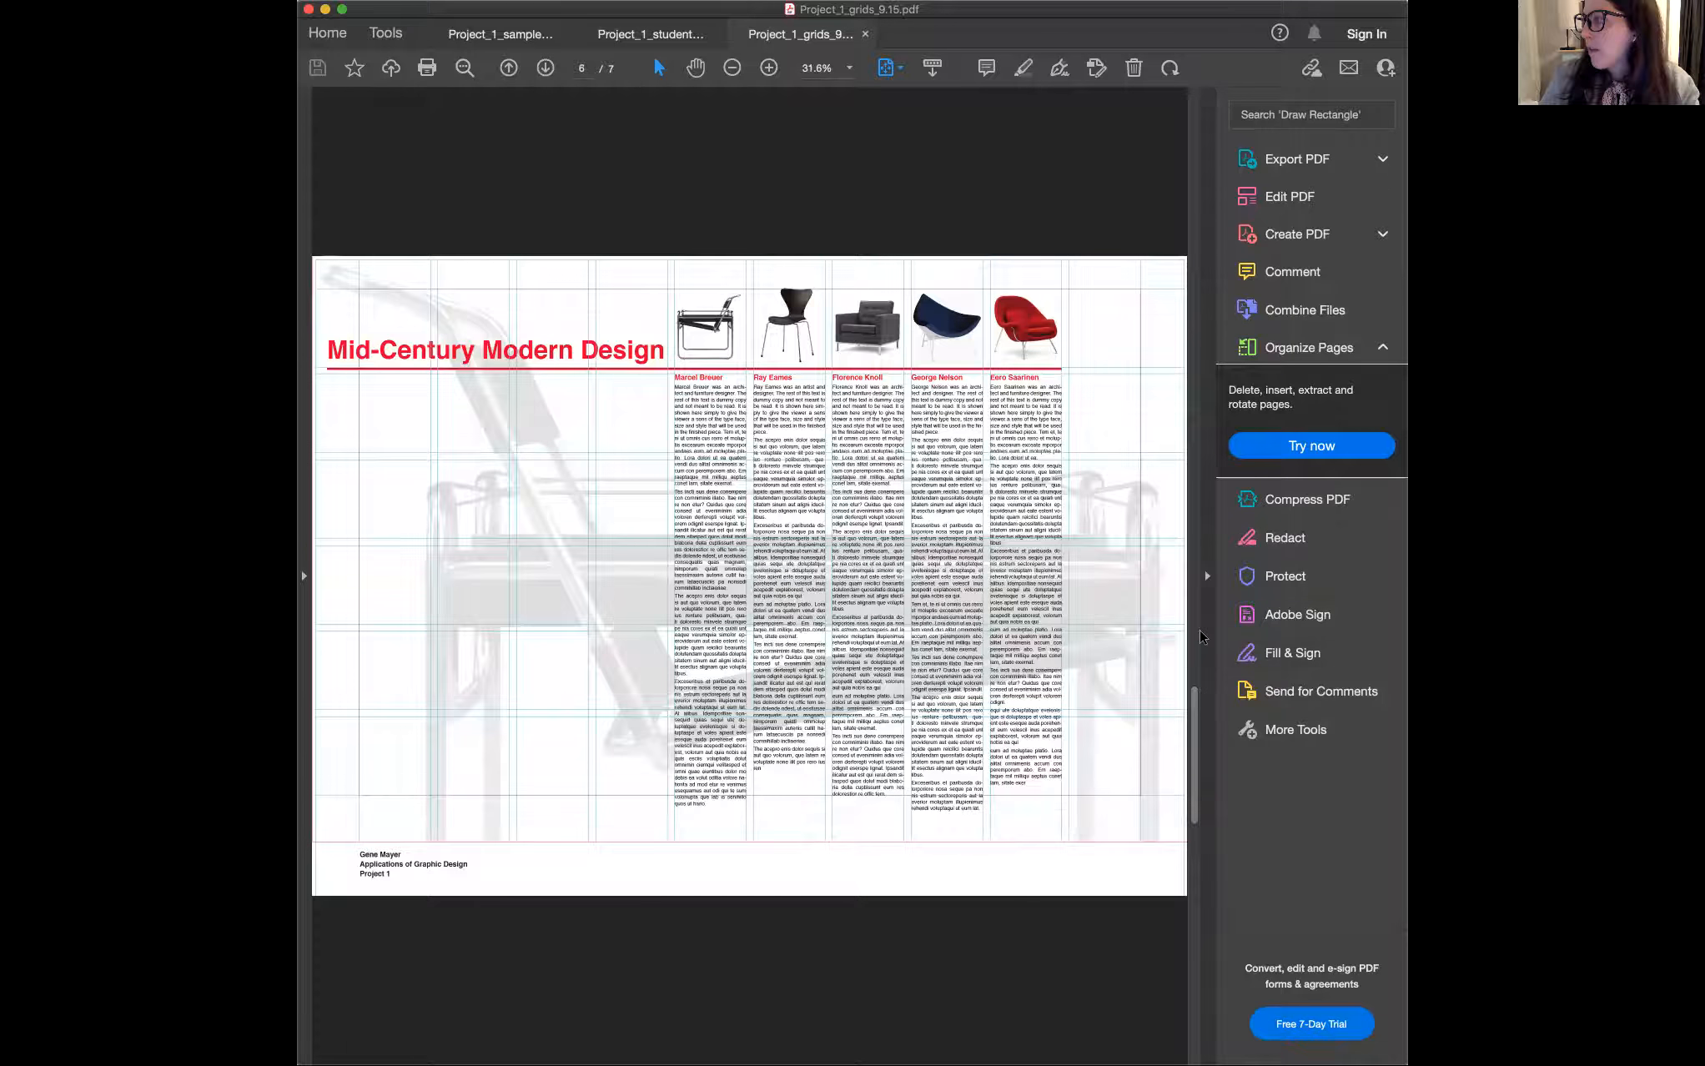
scroll(1197, 600, "up", 2)
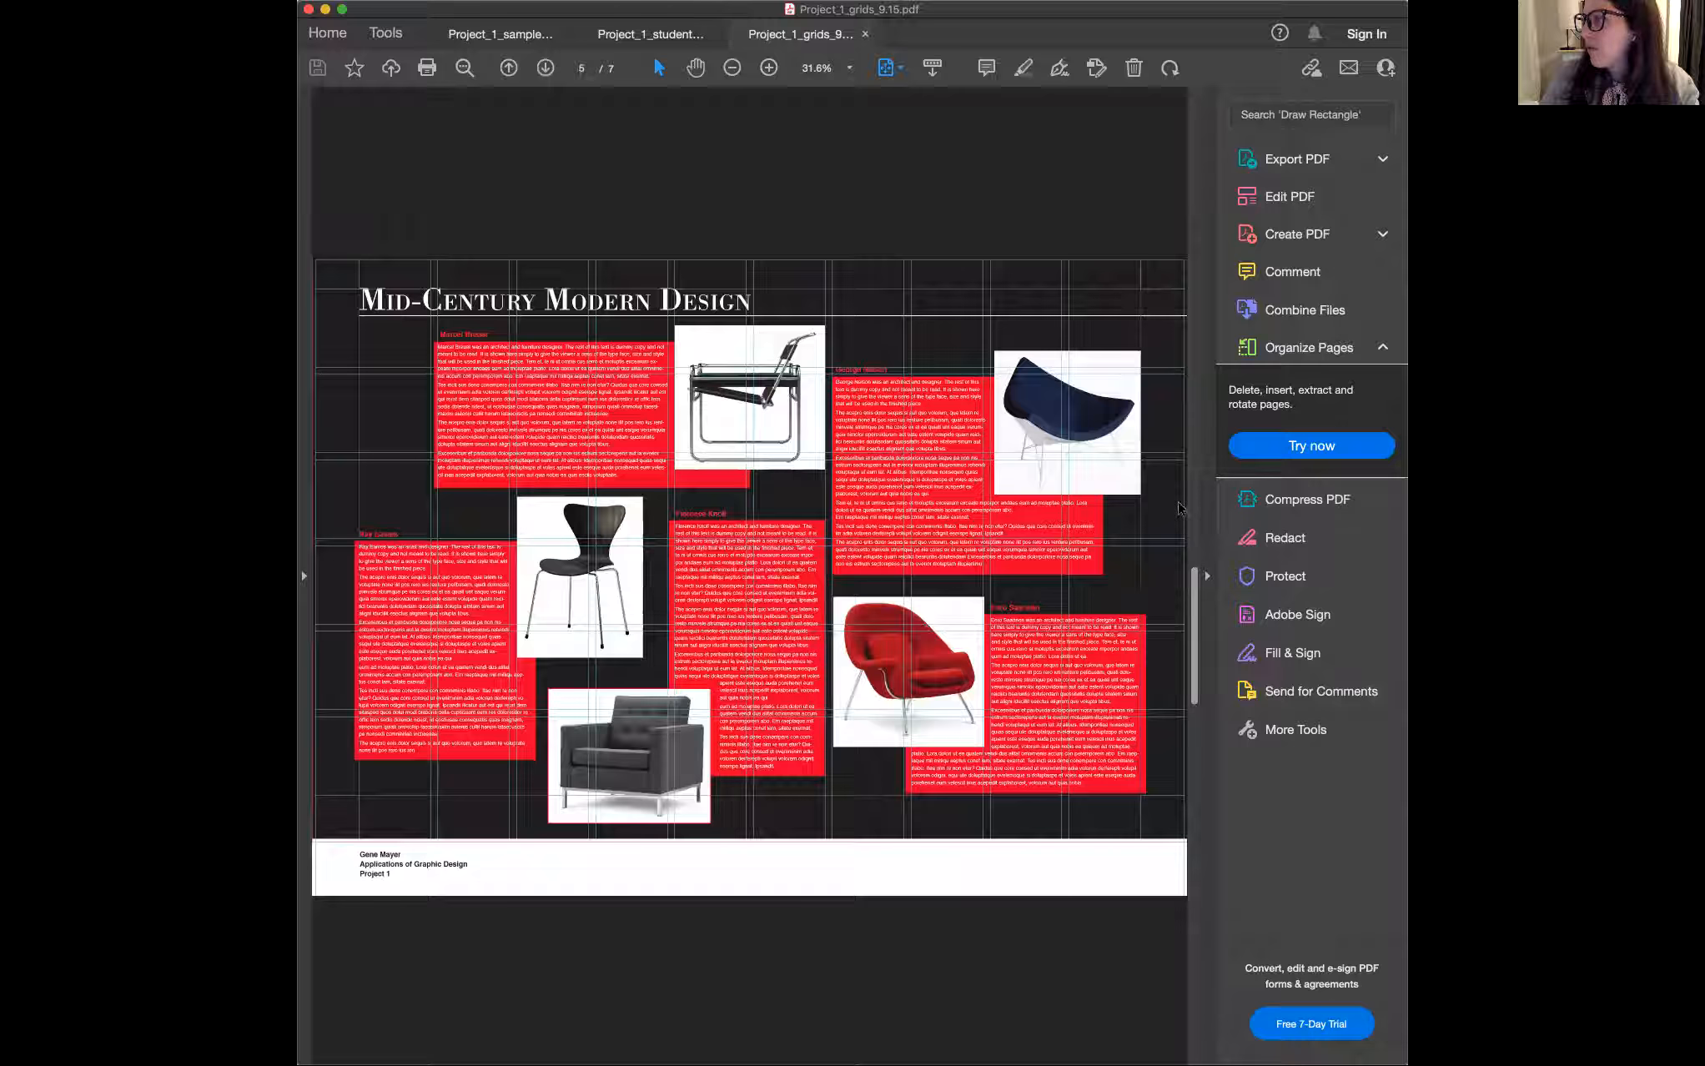
scroll(1200, 502, "up", 2)
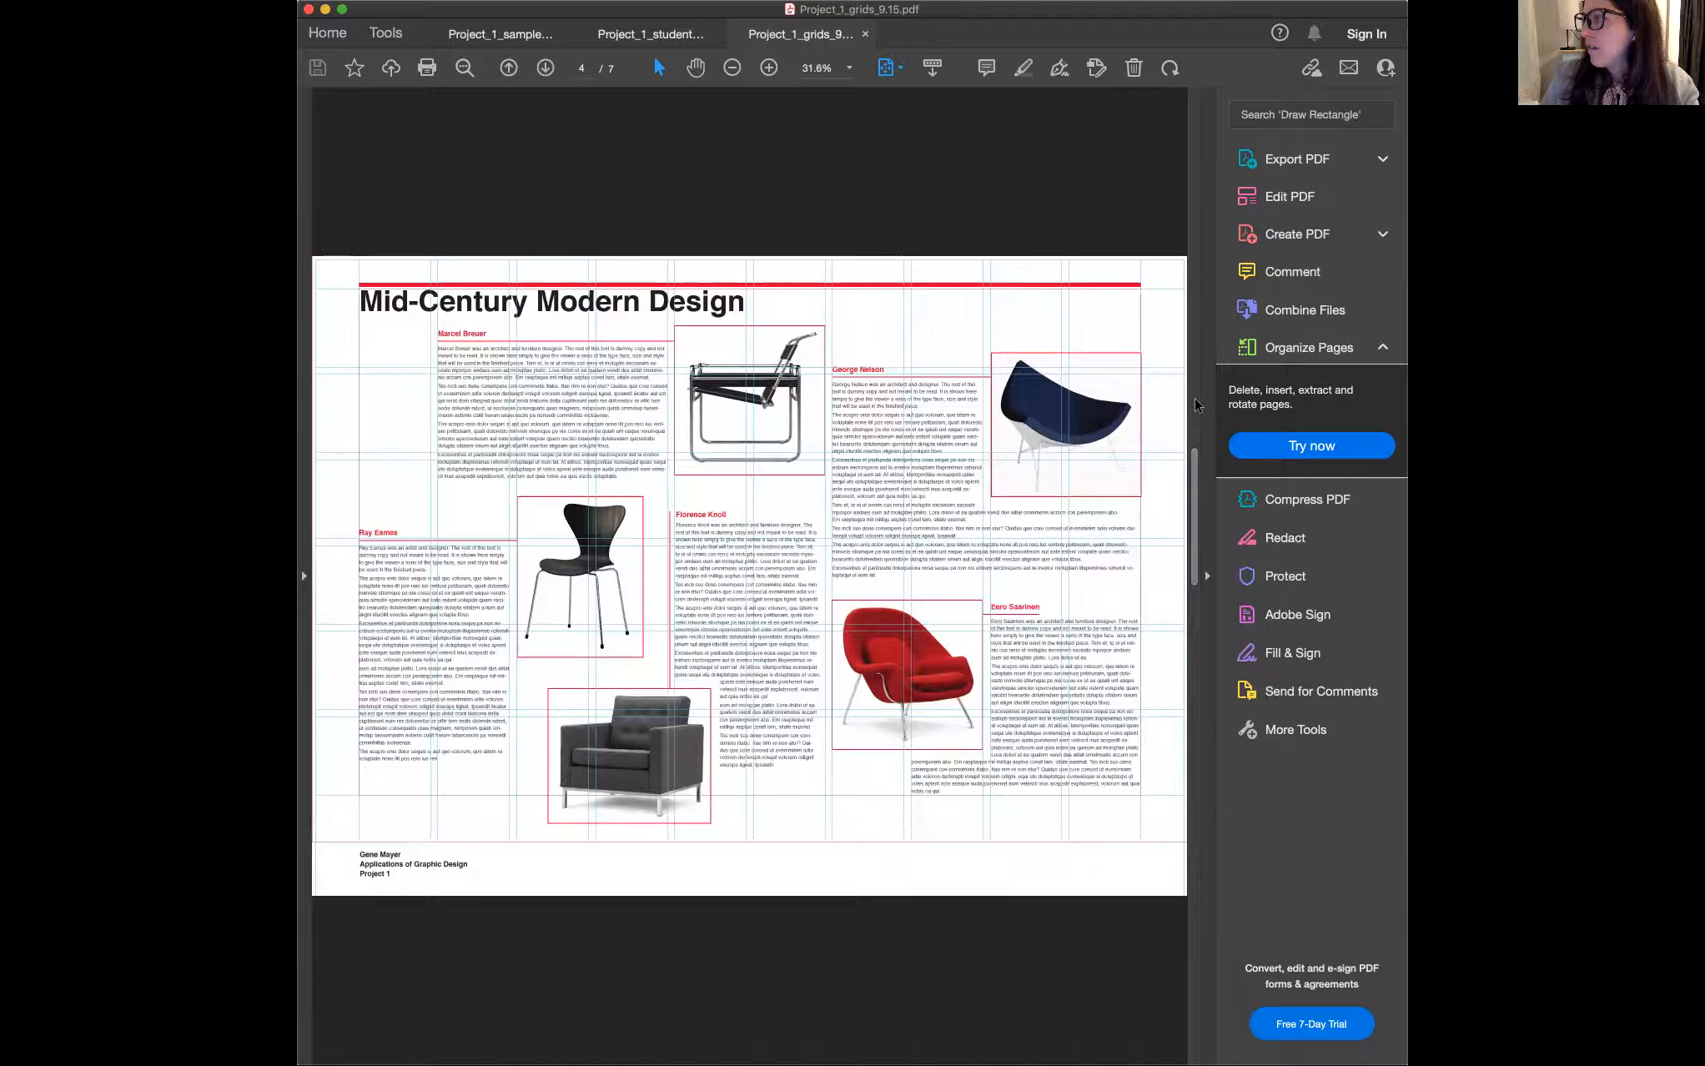
scroll(1198, 367, "up", 2)
scroll(1197, 303, "up", 2)
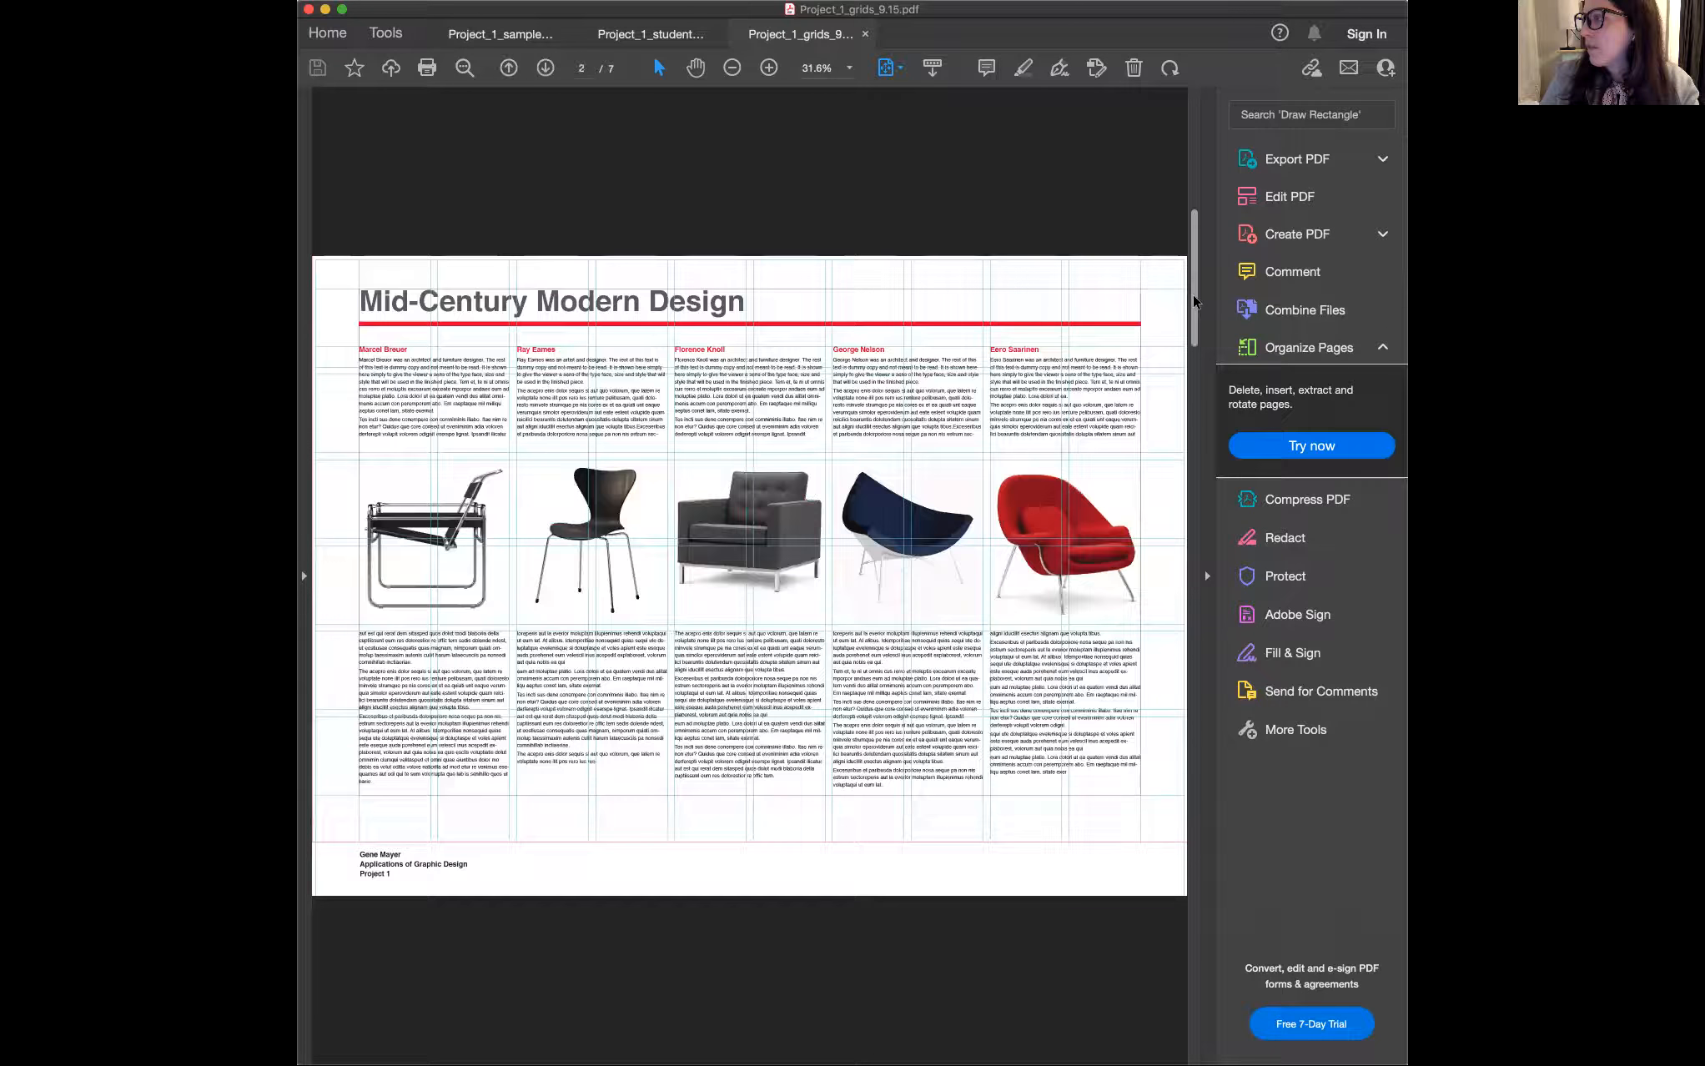
scroll(1198, 167, "up", 2)
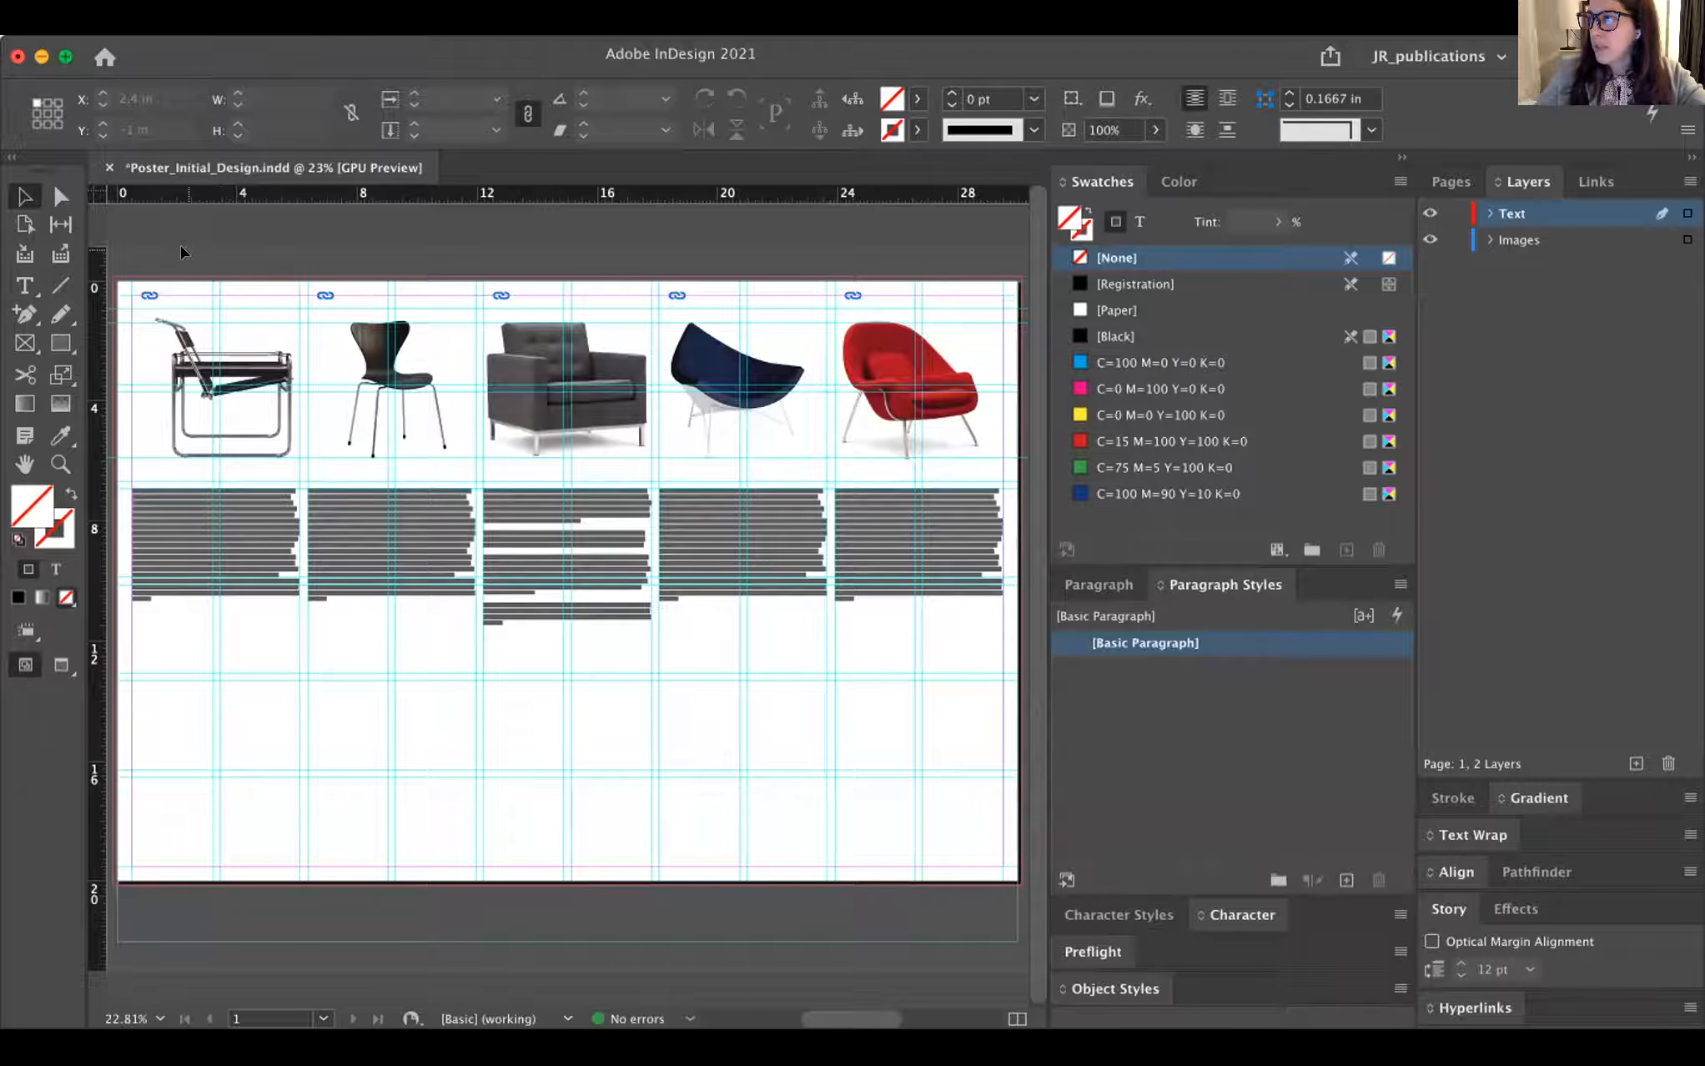
- Back in InDesign, toggle the Images and Text layers off and on to check which objects each layer holds
left_click_drag(172, 253, 924, 749)
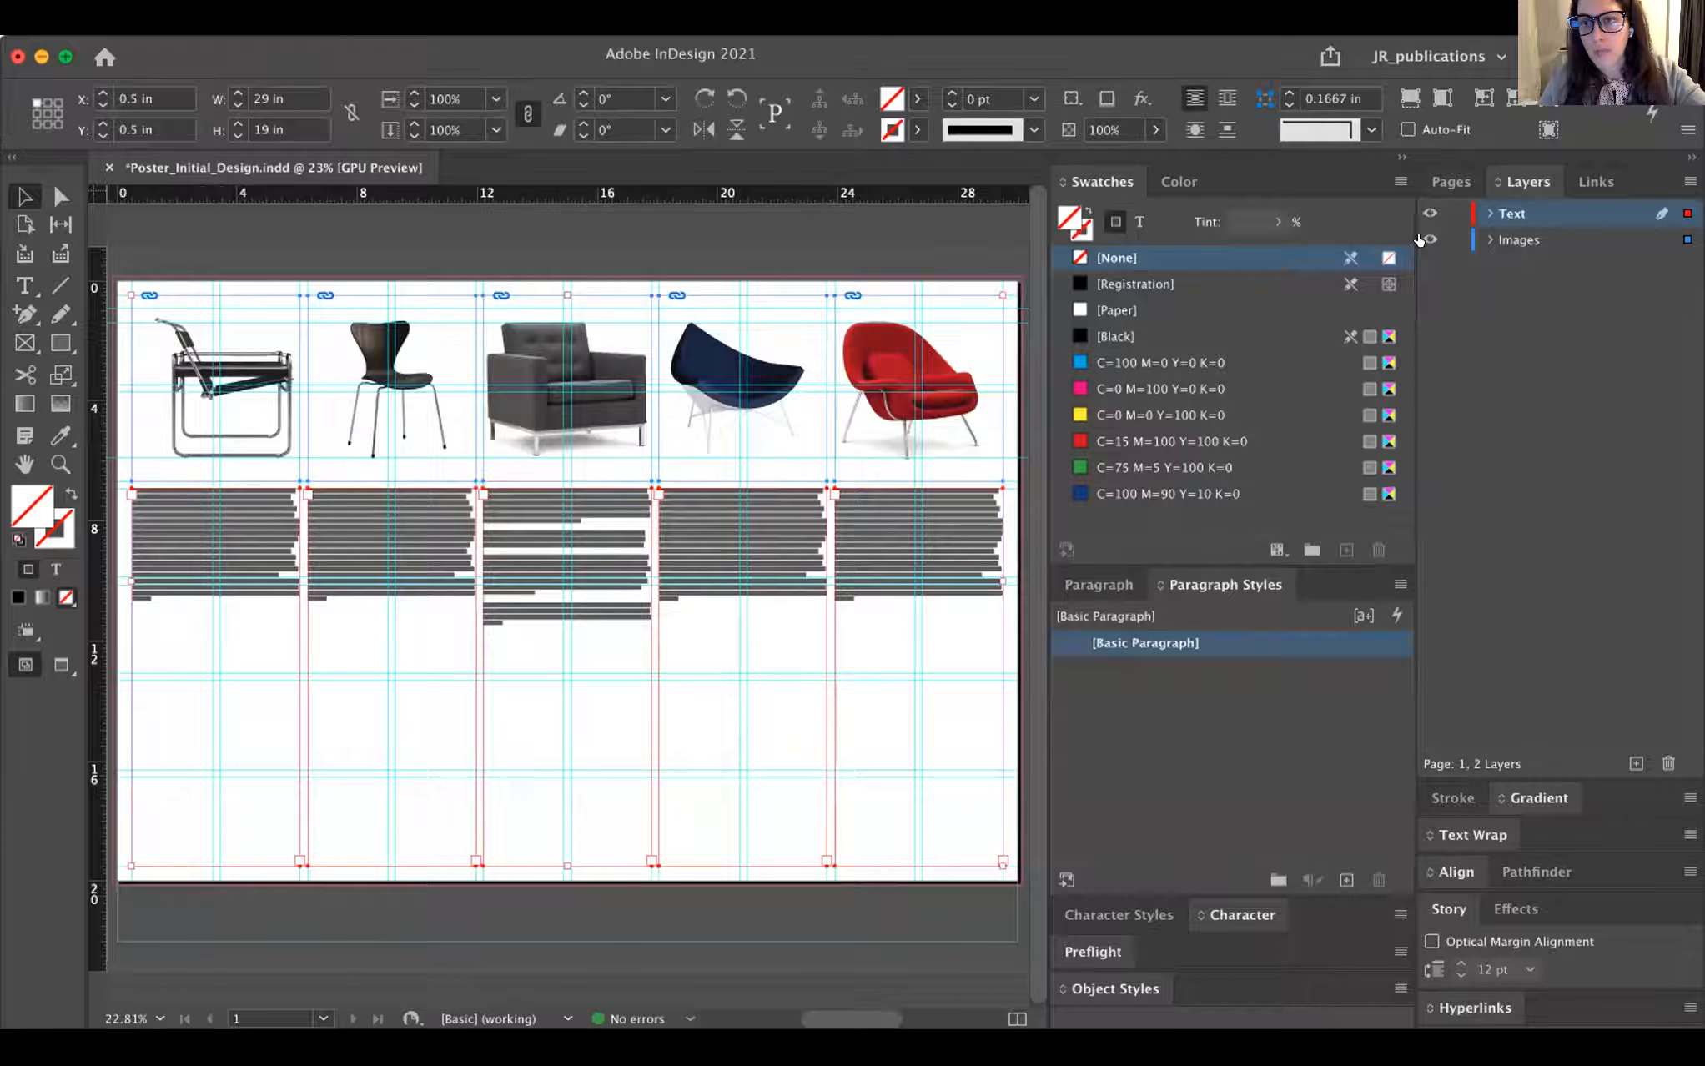
left_click(1428, 241)
left_click(1429, 240)
left_click(1426, 214)
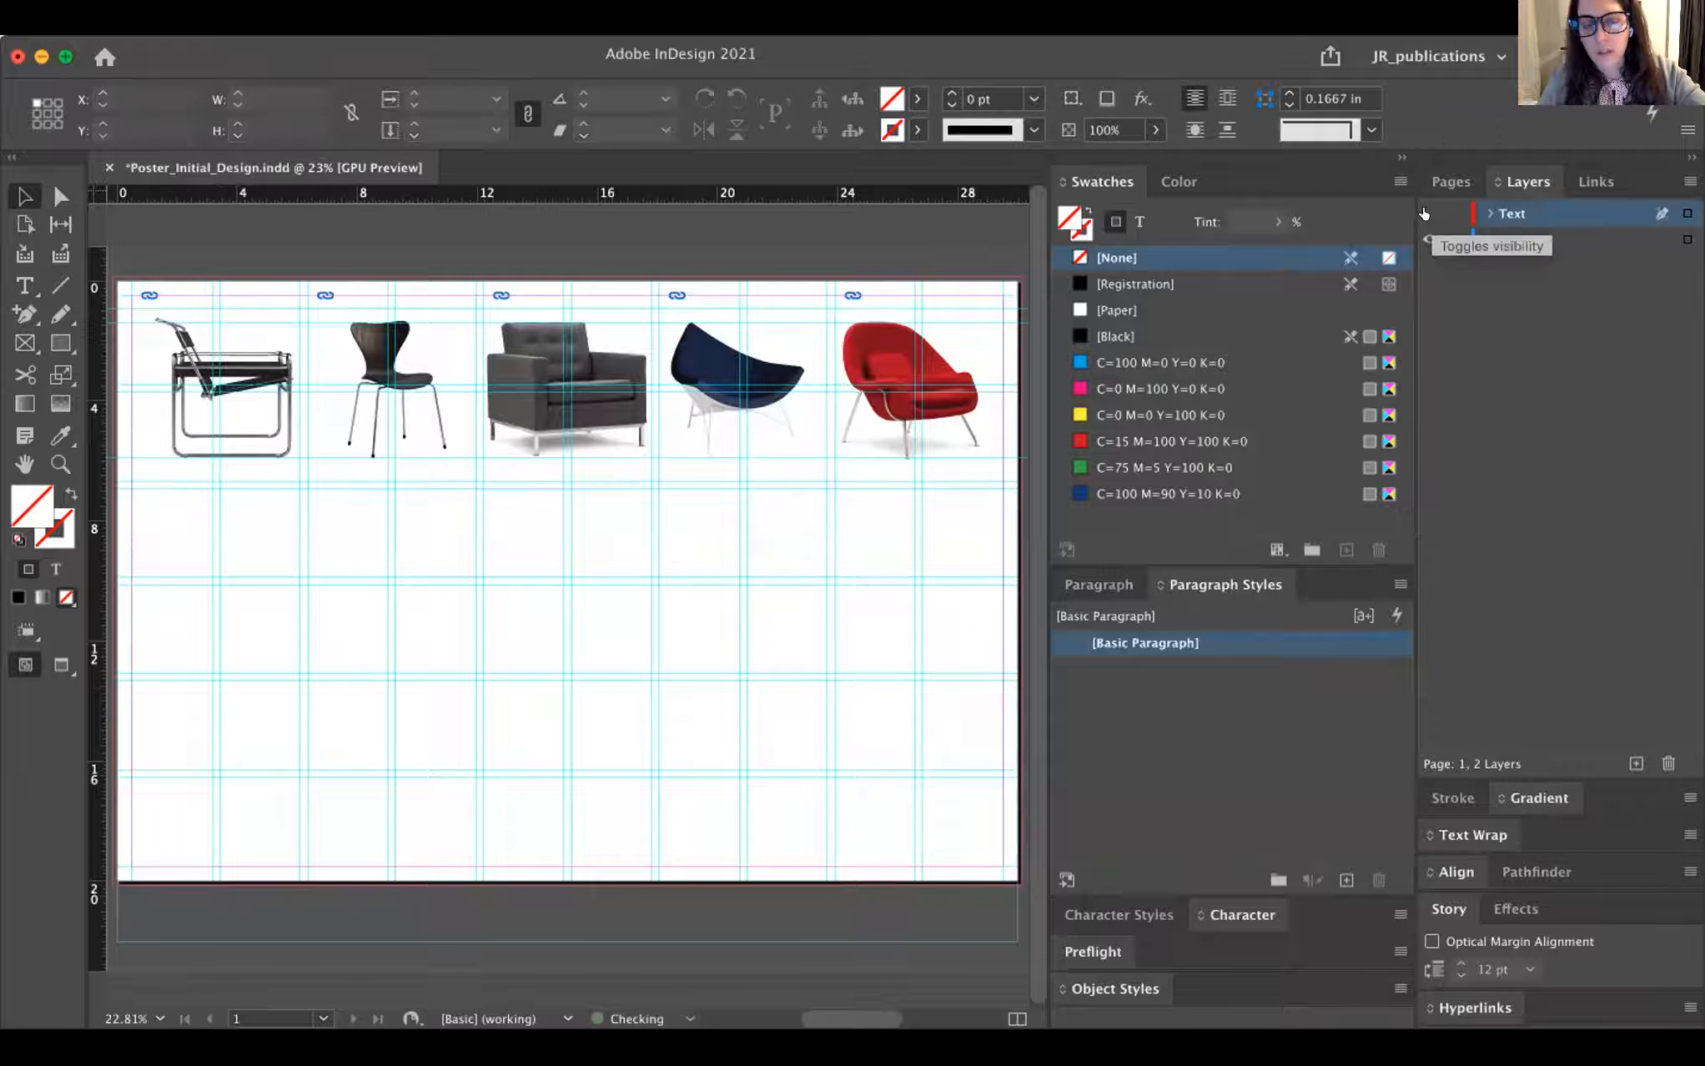
left_click(1426, 214)
left_click(1426, 214)
left_click(1425, 213)
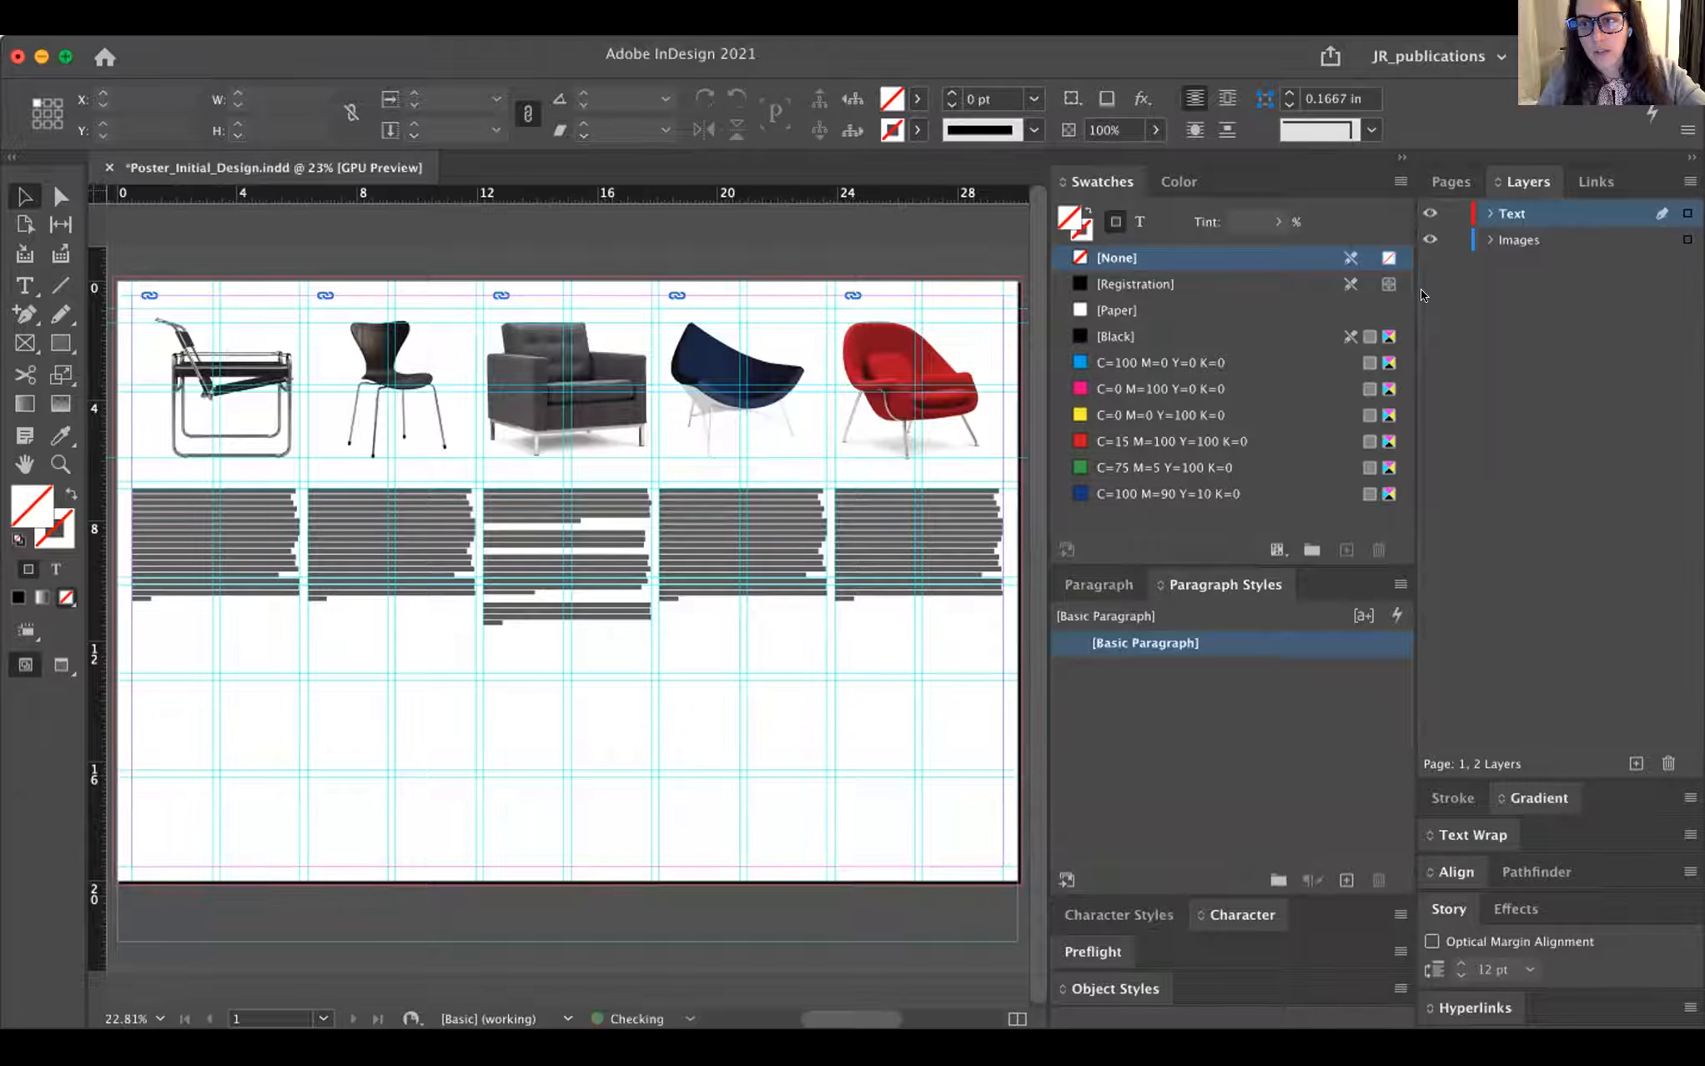
left_click(1428, 239)
left_click(1429, 239)
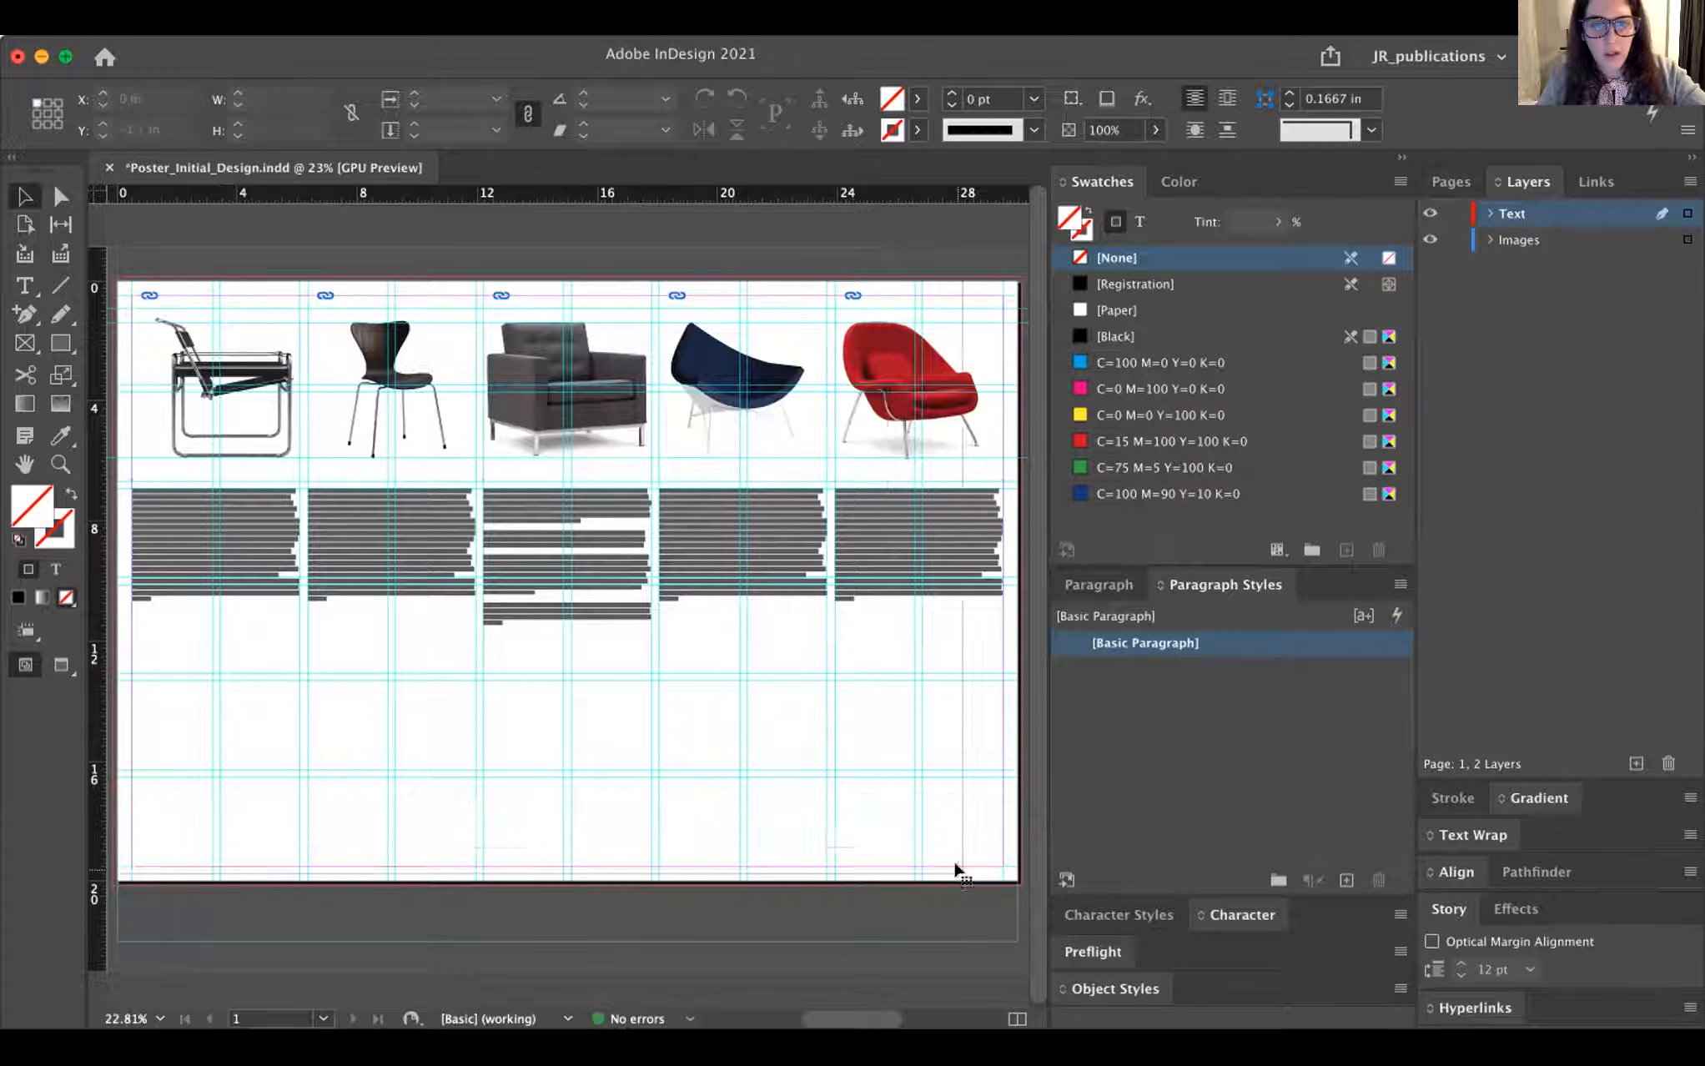
- Move all chair images and text columns down together, aligning the image frames' top edges with the grid row guide below the title area
key("super+a")
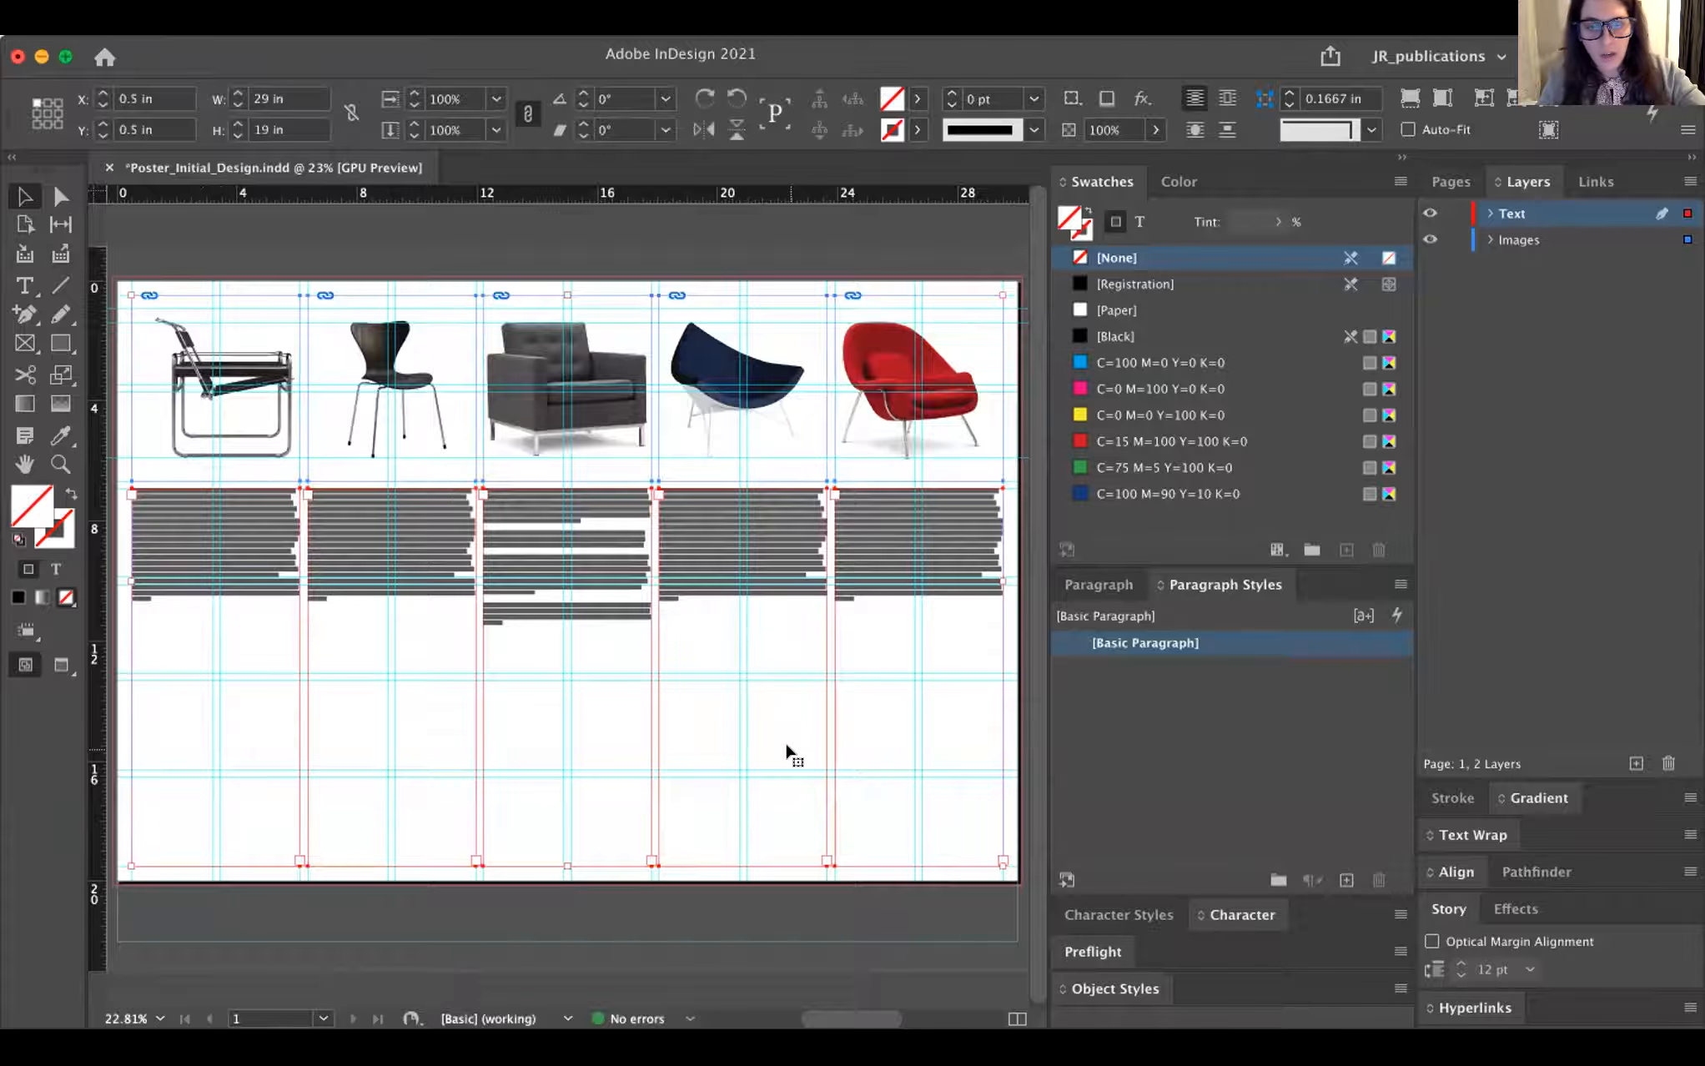
key("shift+Down")
key("shift+Down")
key("shift+Down")
key("shift+Down")
key("shift+Down")
key("shift+Down")
key("shift+Down")
key("shift+Down")
key("shift+Down")
key("shift+Down")
key("shift+Down")
key("shift+Down")
key("shift+Down")
key("shift+Down")
key("shift+Down")
key("shift+Down")
key("shift+Down")
key("shift+Down")
key("shift+Down")
key("shift+Down")
key("shift+Down")
key("shift+Down")
key("shift+Down")
key("shift+Down")
key("shift+Down")
key("shift+Down")
key("shift+Down")
key("shift+Down")
key("shift+Down")
key("shift+Down")
key("shift+Down")
key("shift+Down")
key("shift+Down")
key("shift+Down")
key("shift+Down")
key("shift+Down")
key("shift+Down")
key("shift+Down")
key("shift+Down")
key("shift+Down")
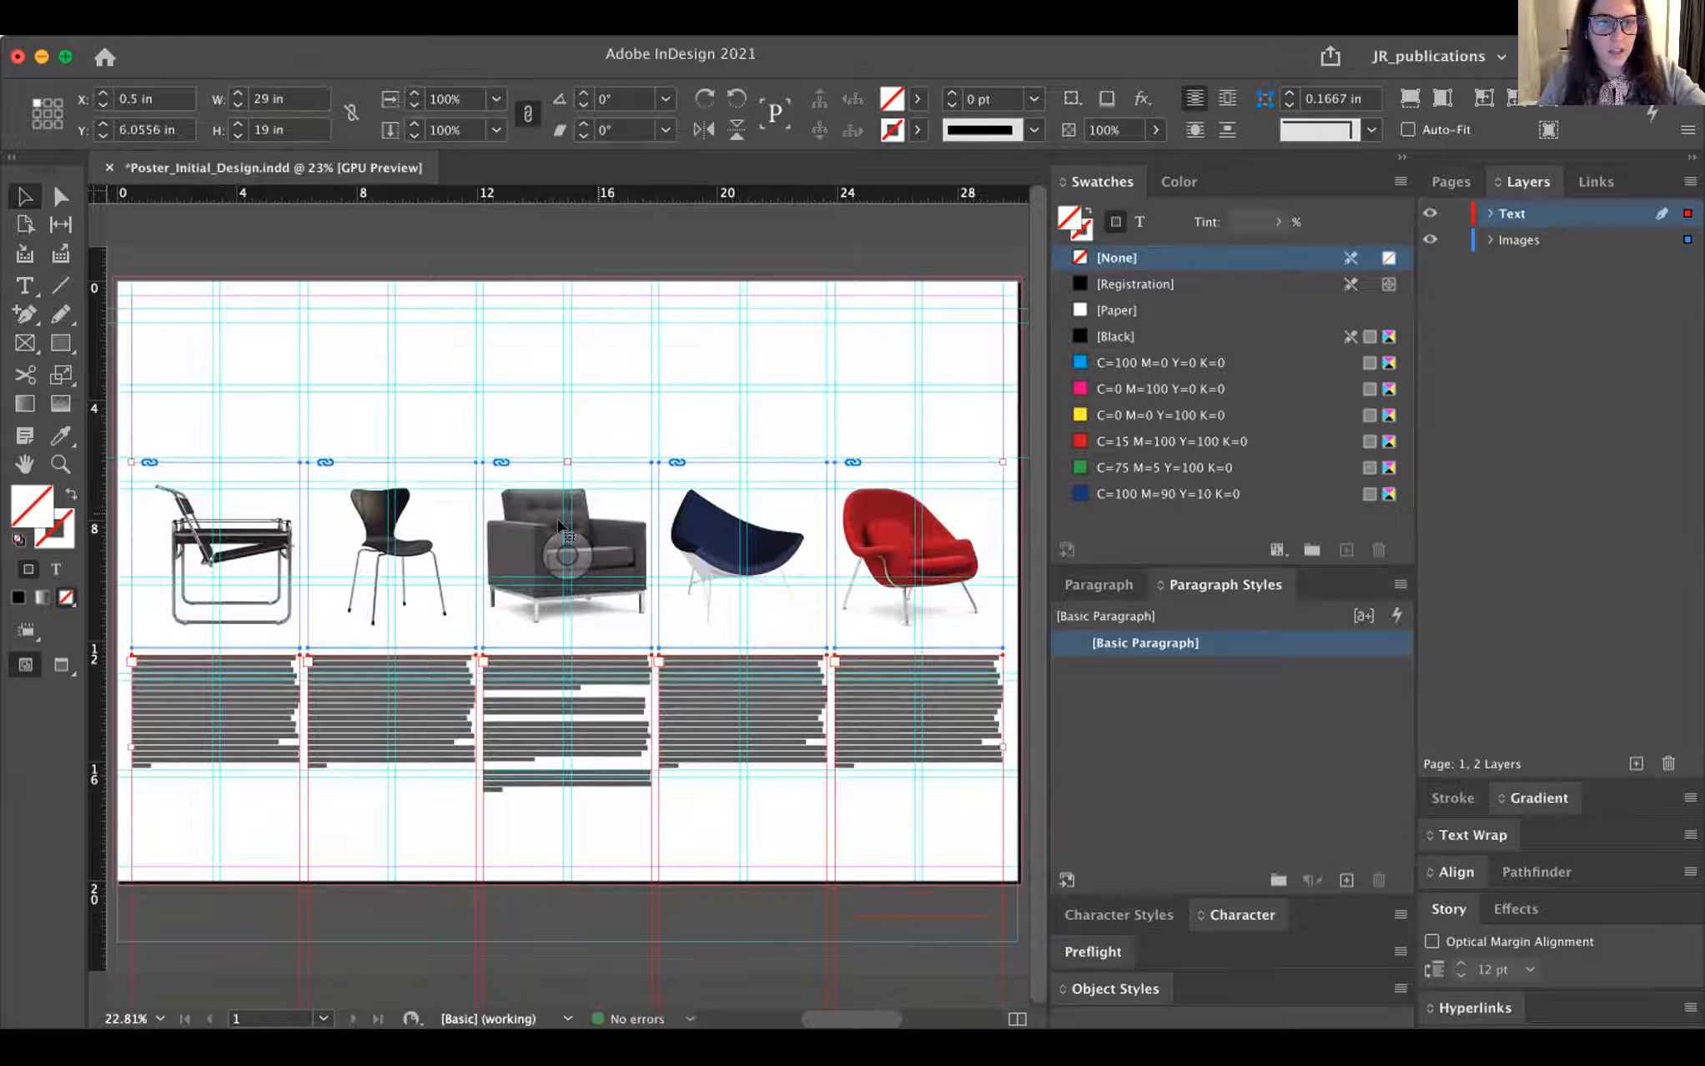
left_click_drag(610, 581, 610, 512)
- Create a text frame about 11.45 by 2.96 in at the page's upper-left margin corner, containing the title "Mid-Century Modern Design"
left_click(25, 285)
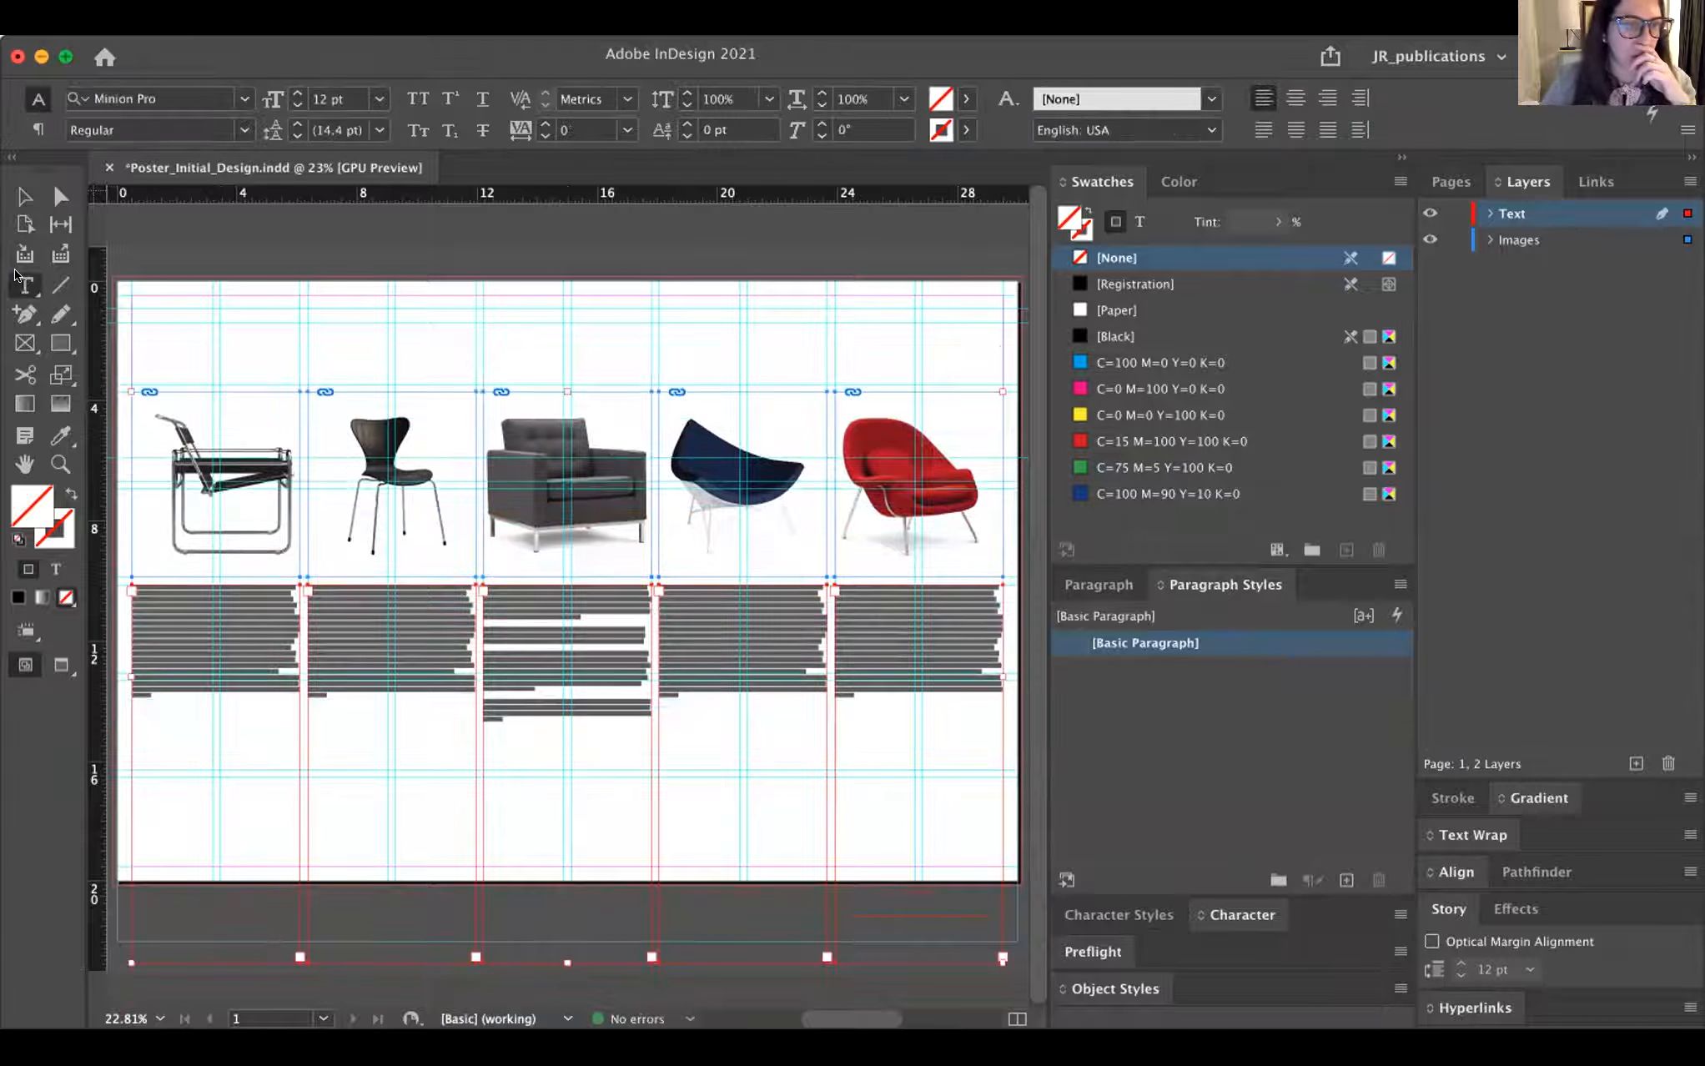
left_click_drag(131, 293, 470, 373)
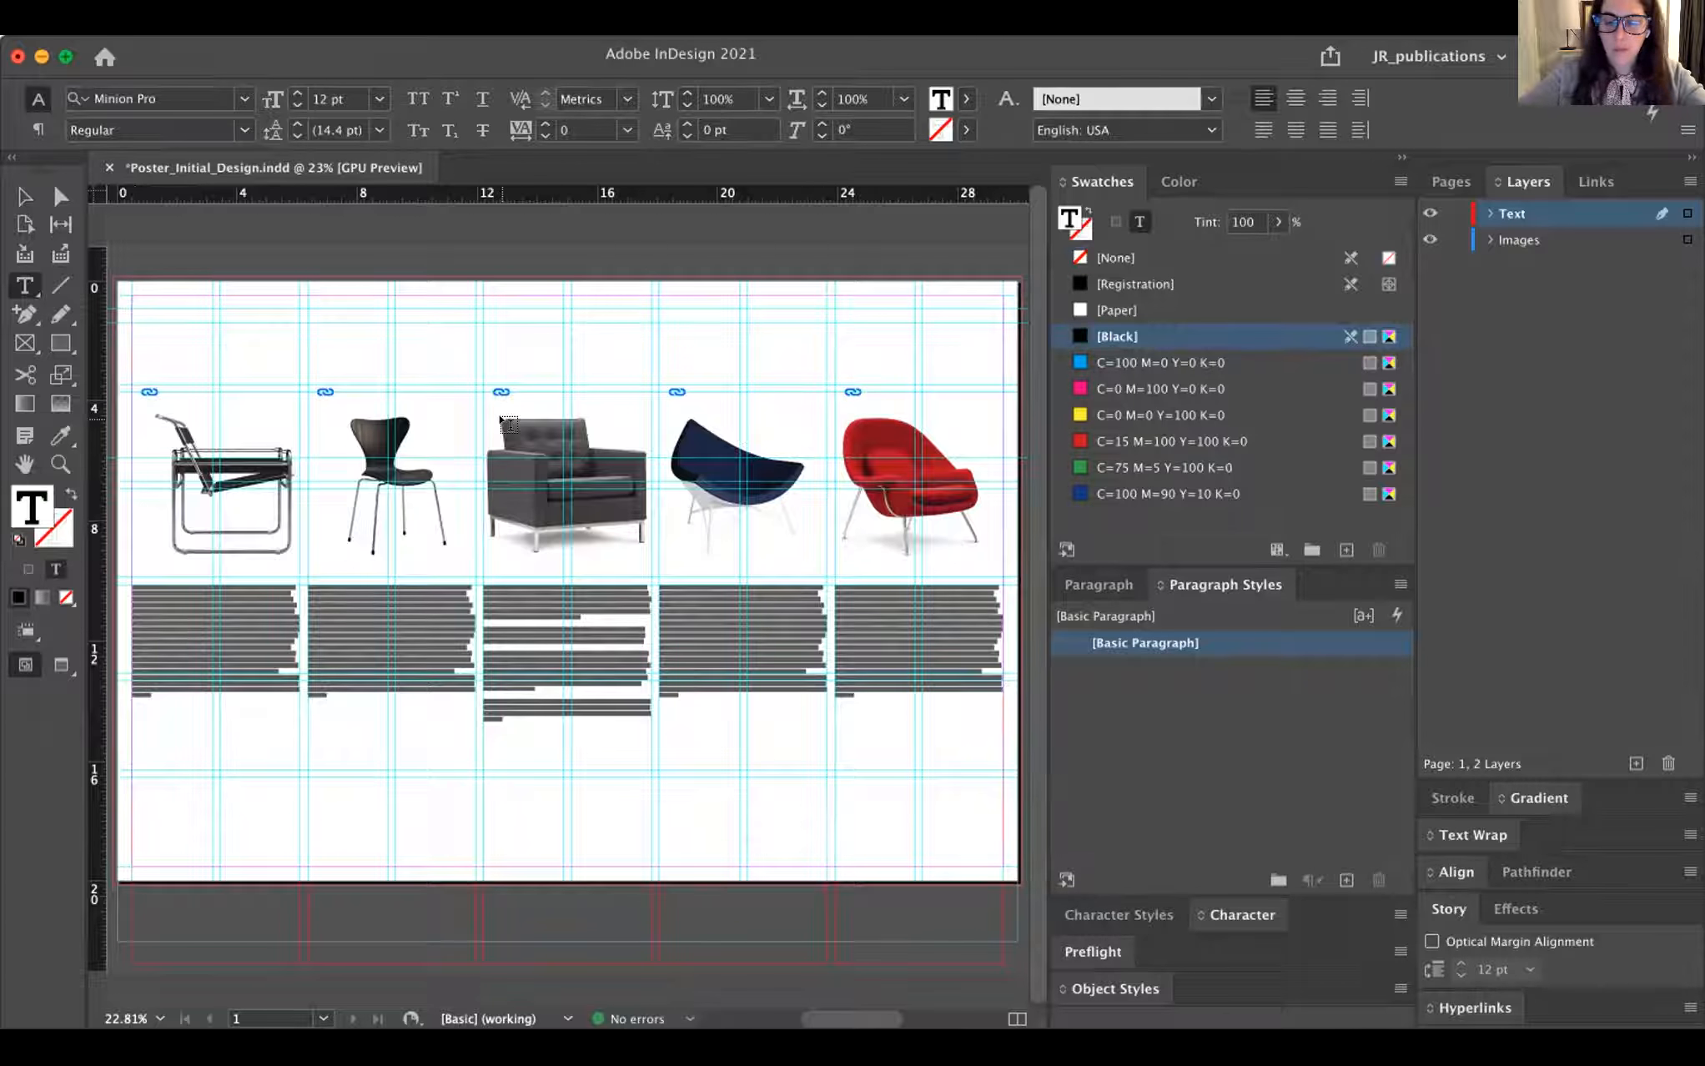
key("super+equal")
key("super+equal")
key("super+equal")
key("super+equal")
key("super+equal")
type("Mi")
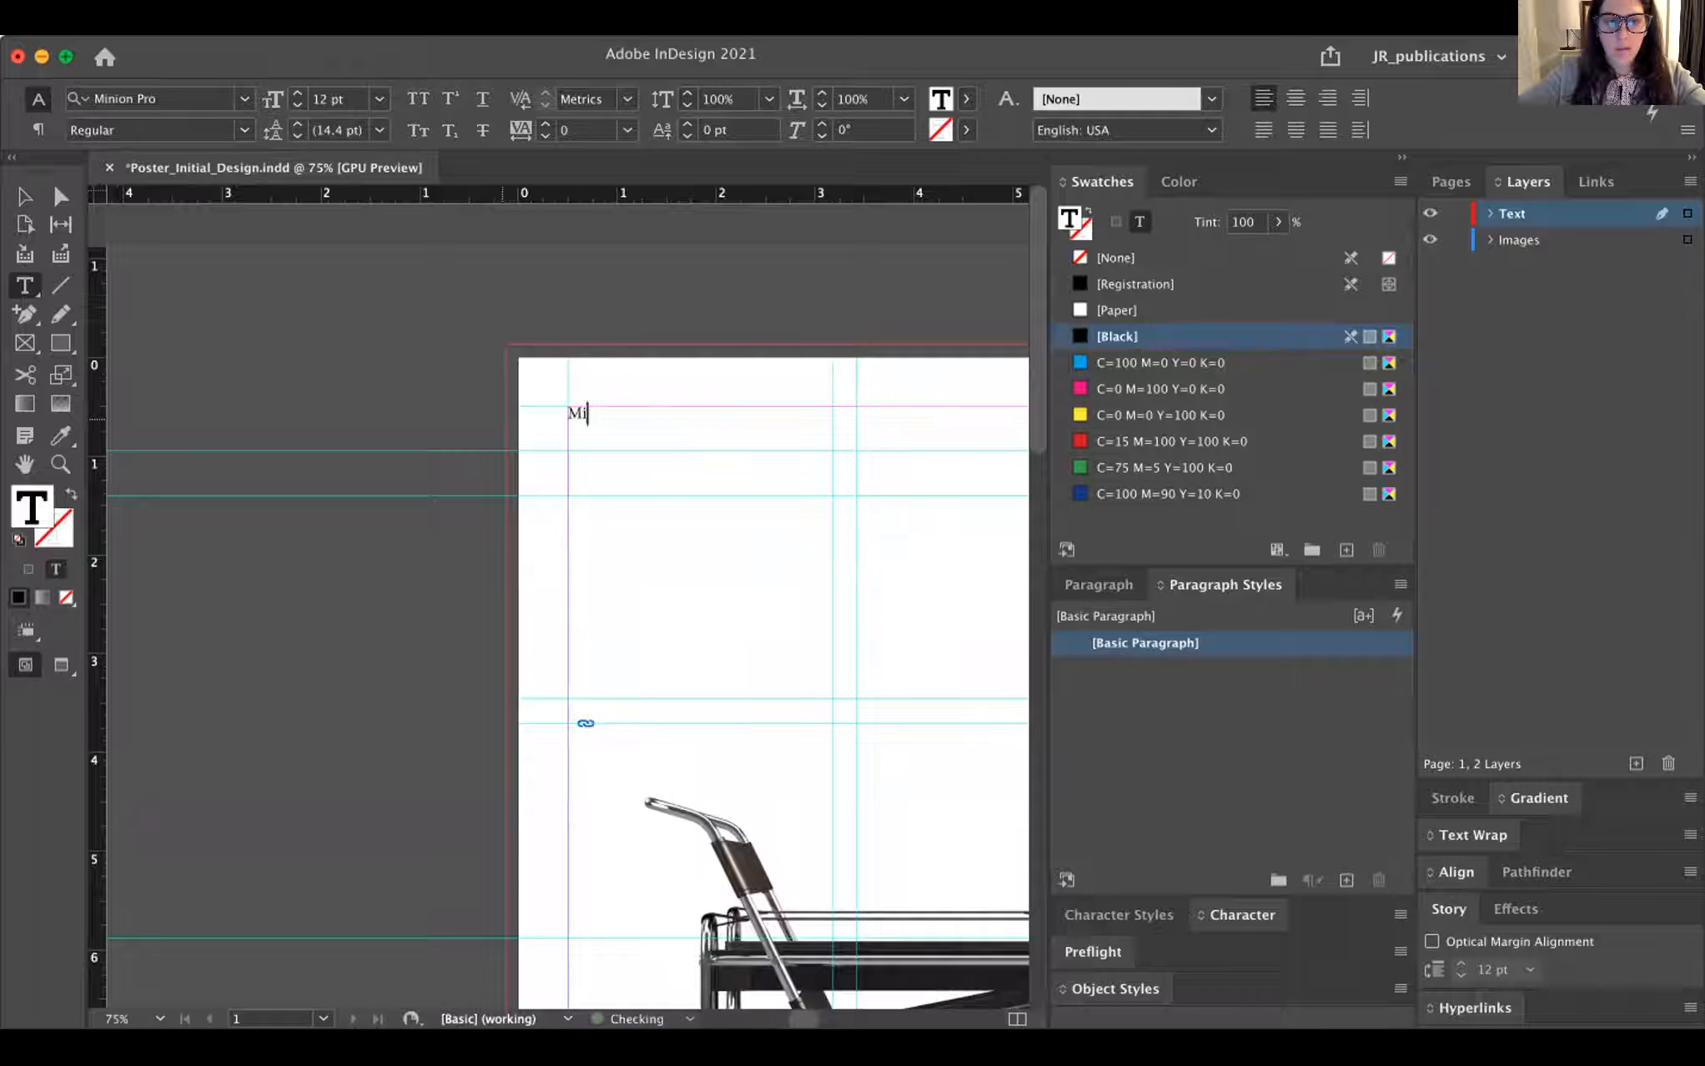
type("d-Century Modern Design")
- Set the whole title text in Helvetica (TT) Bold
key("super+a")
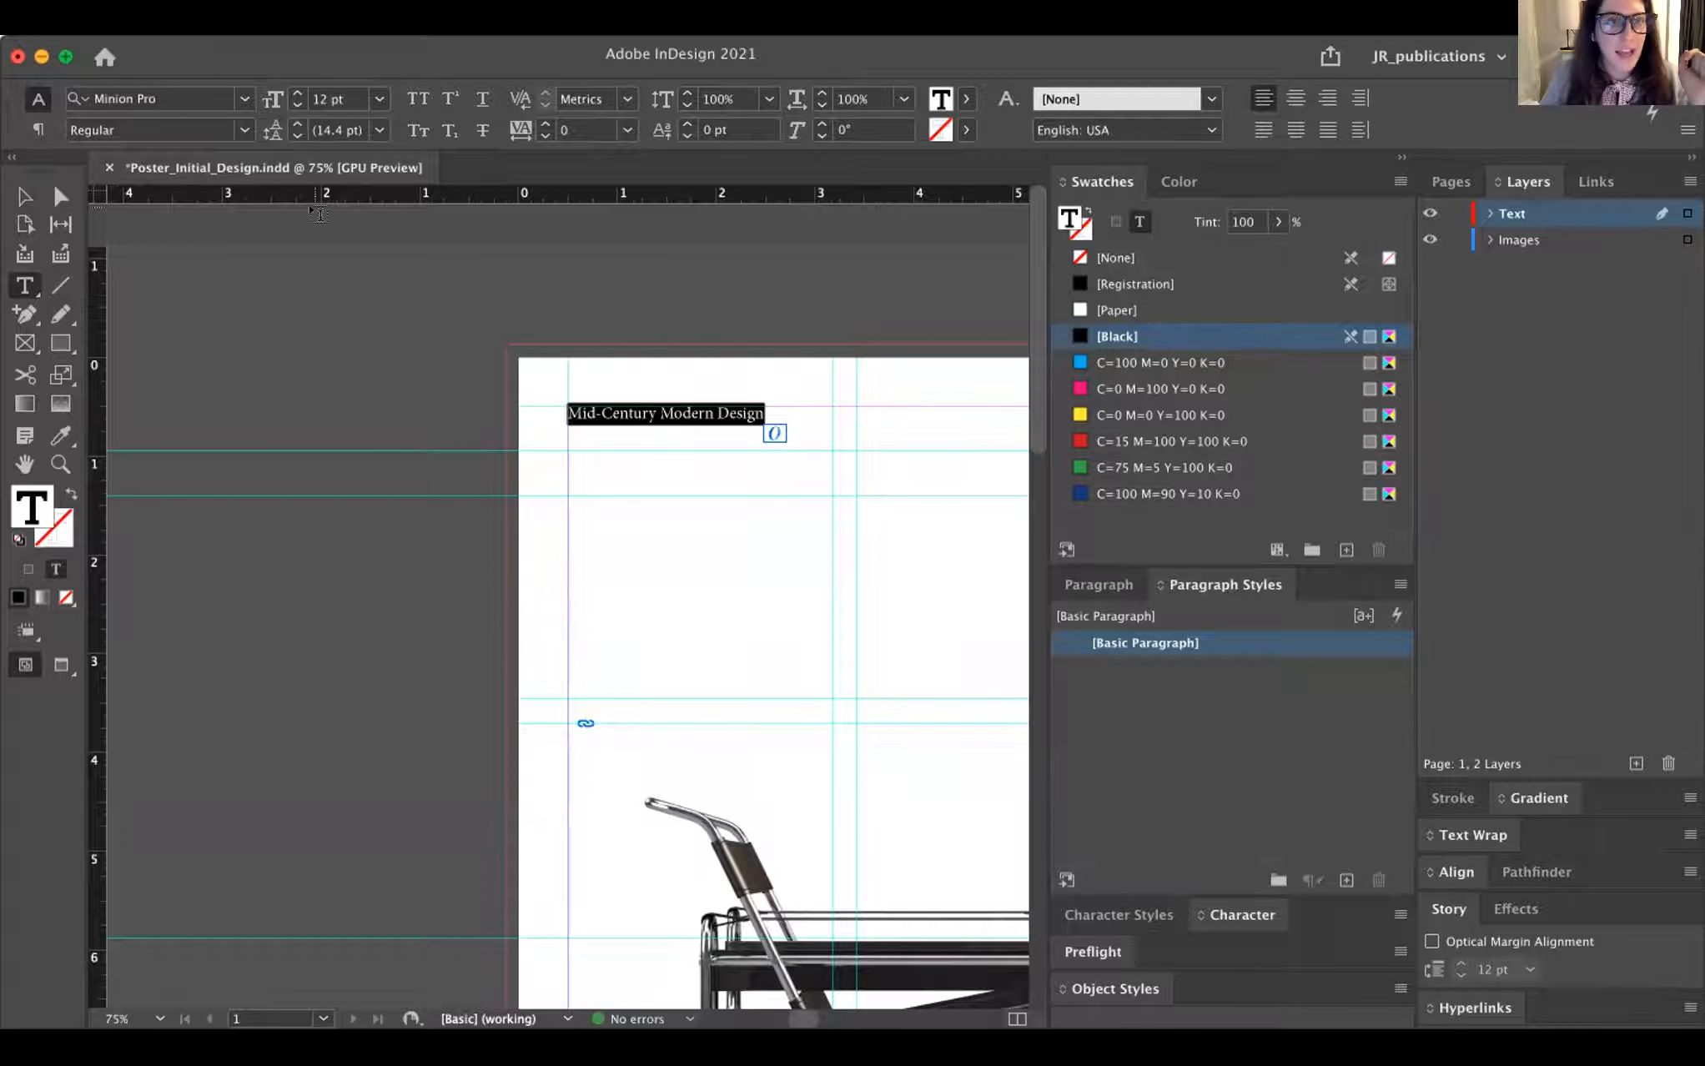
left_click(243, 98)
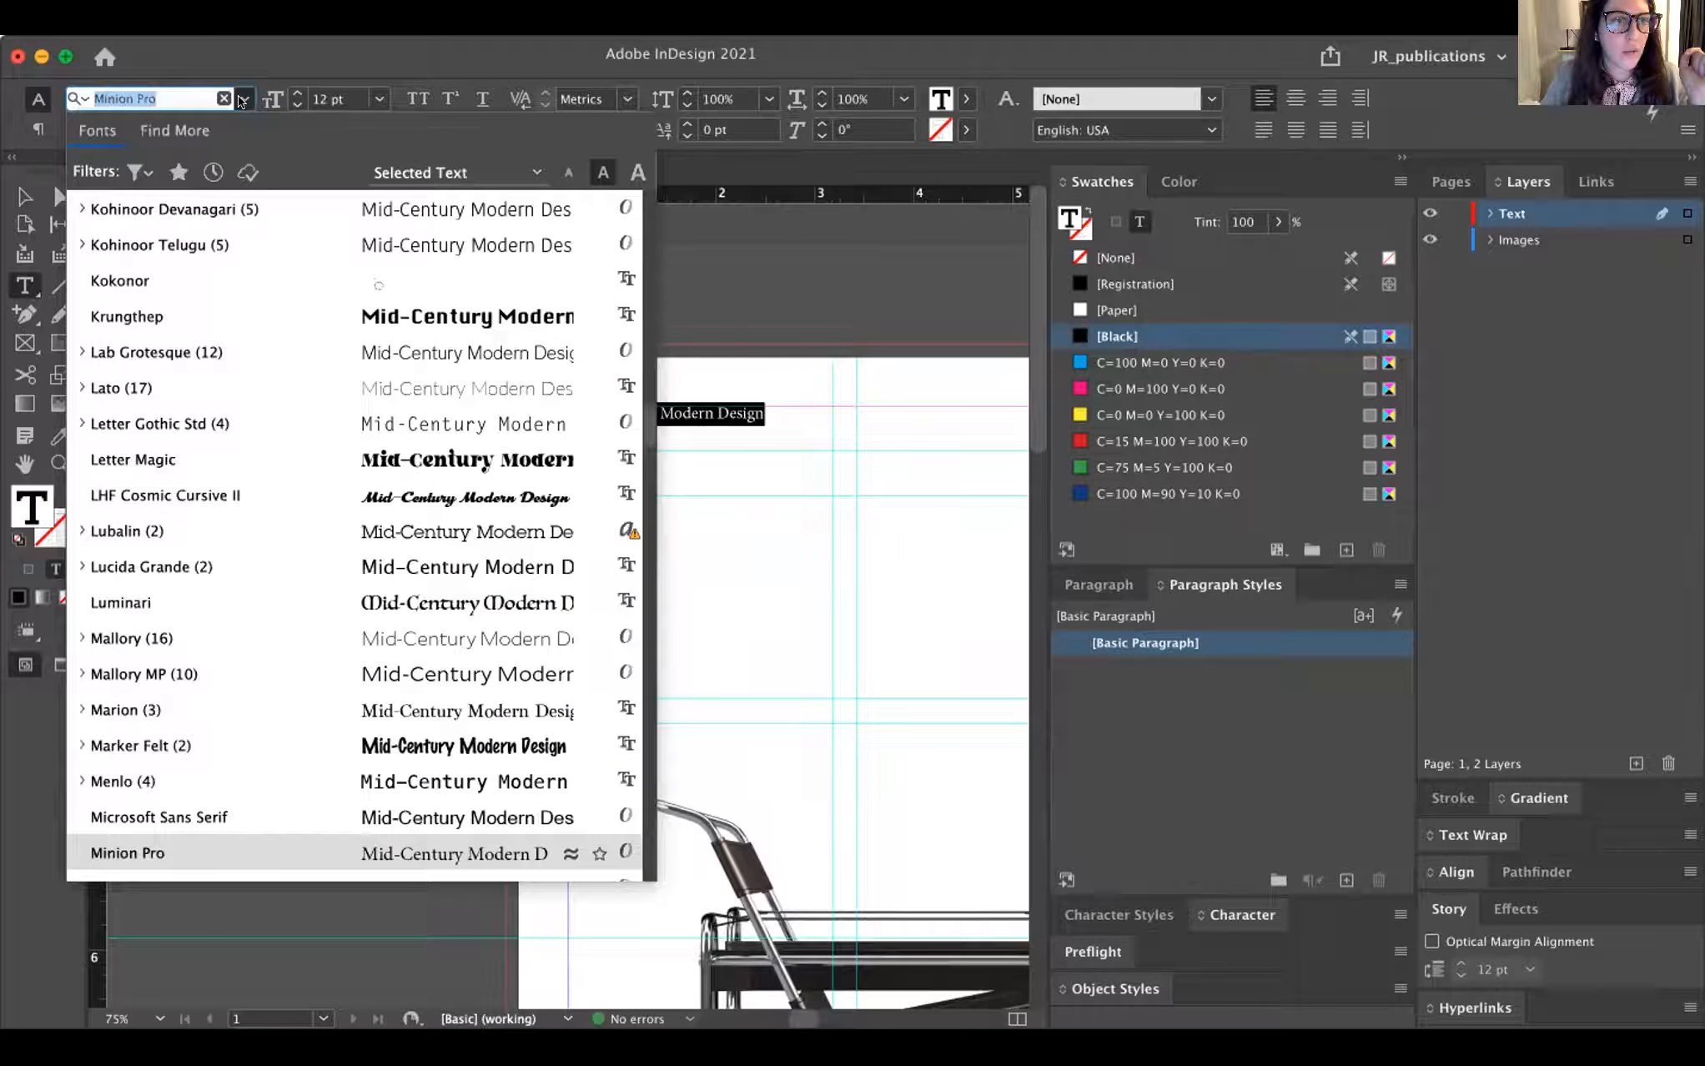
type("helve")
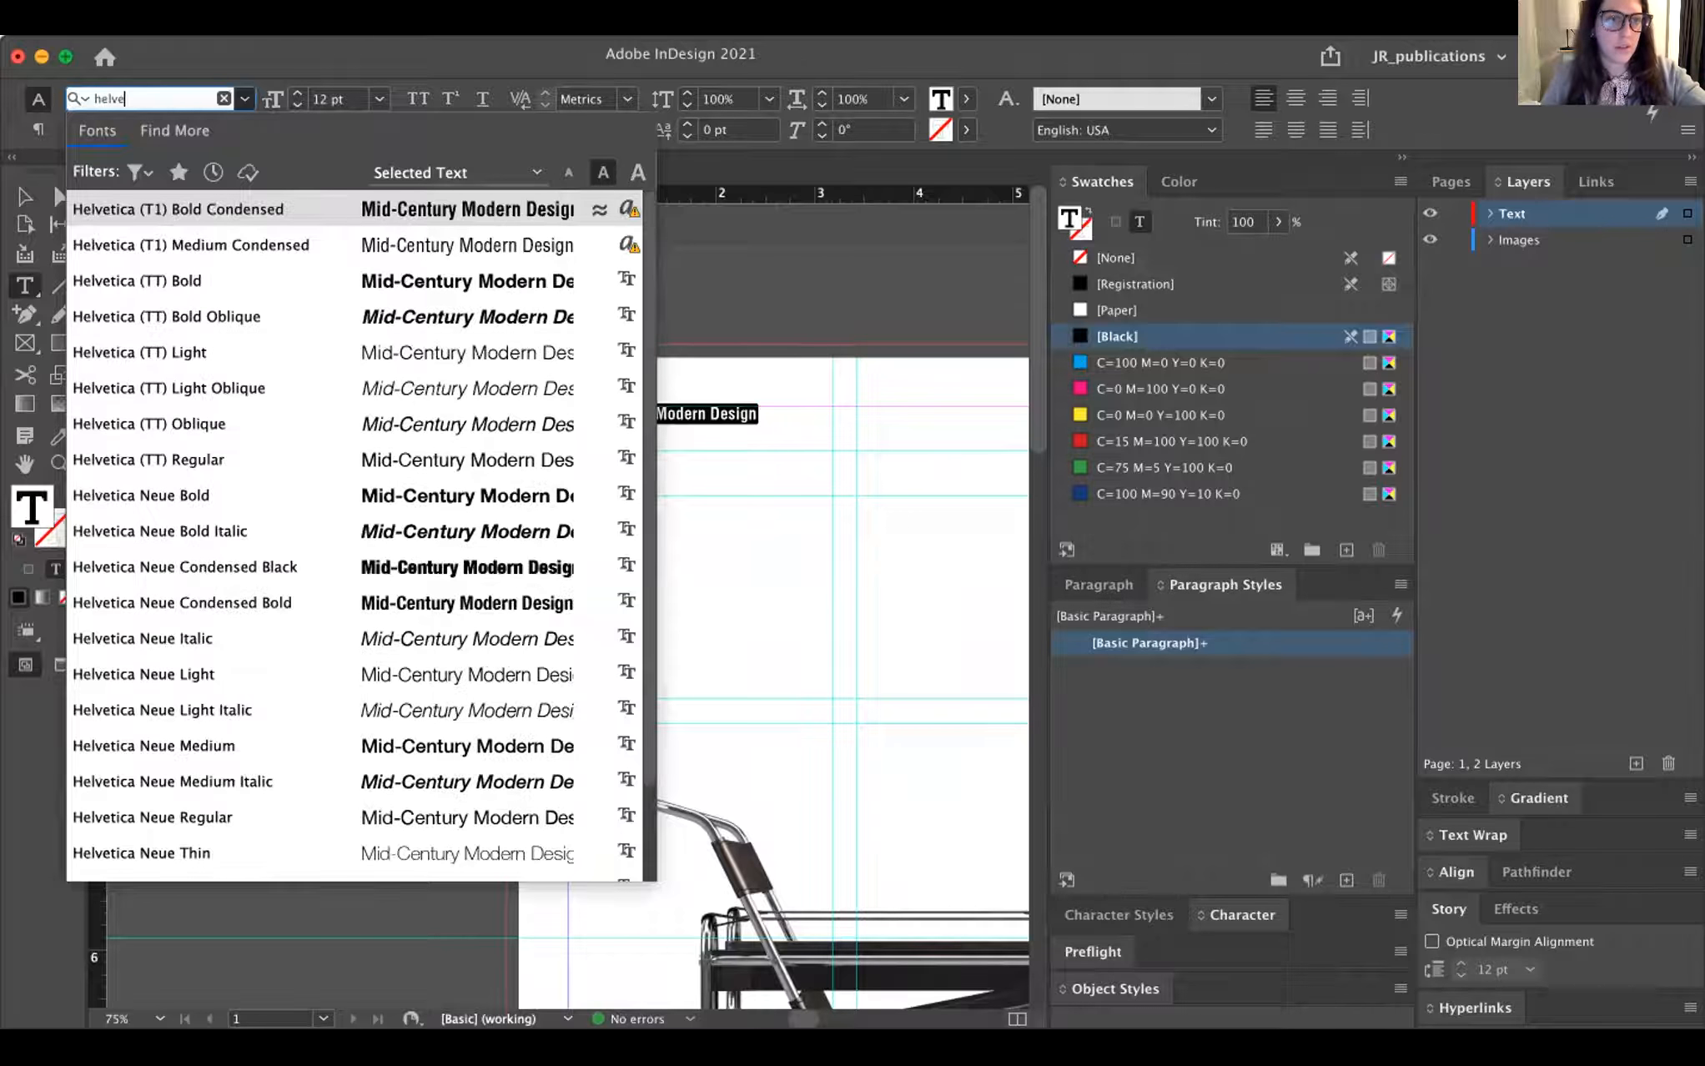
left_click(277, 444)
left_click(221, 130)
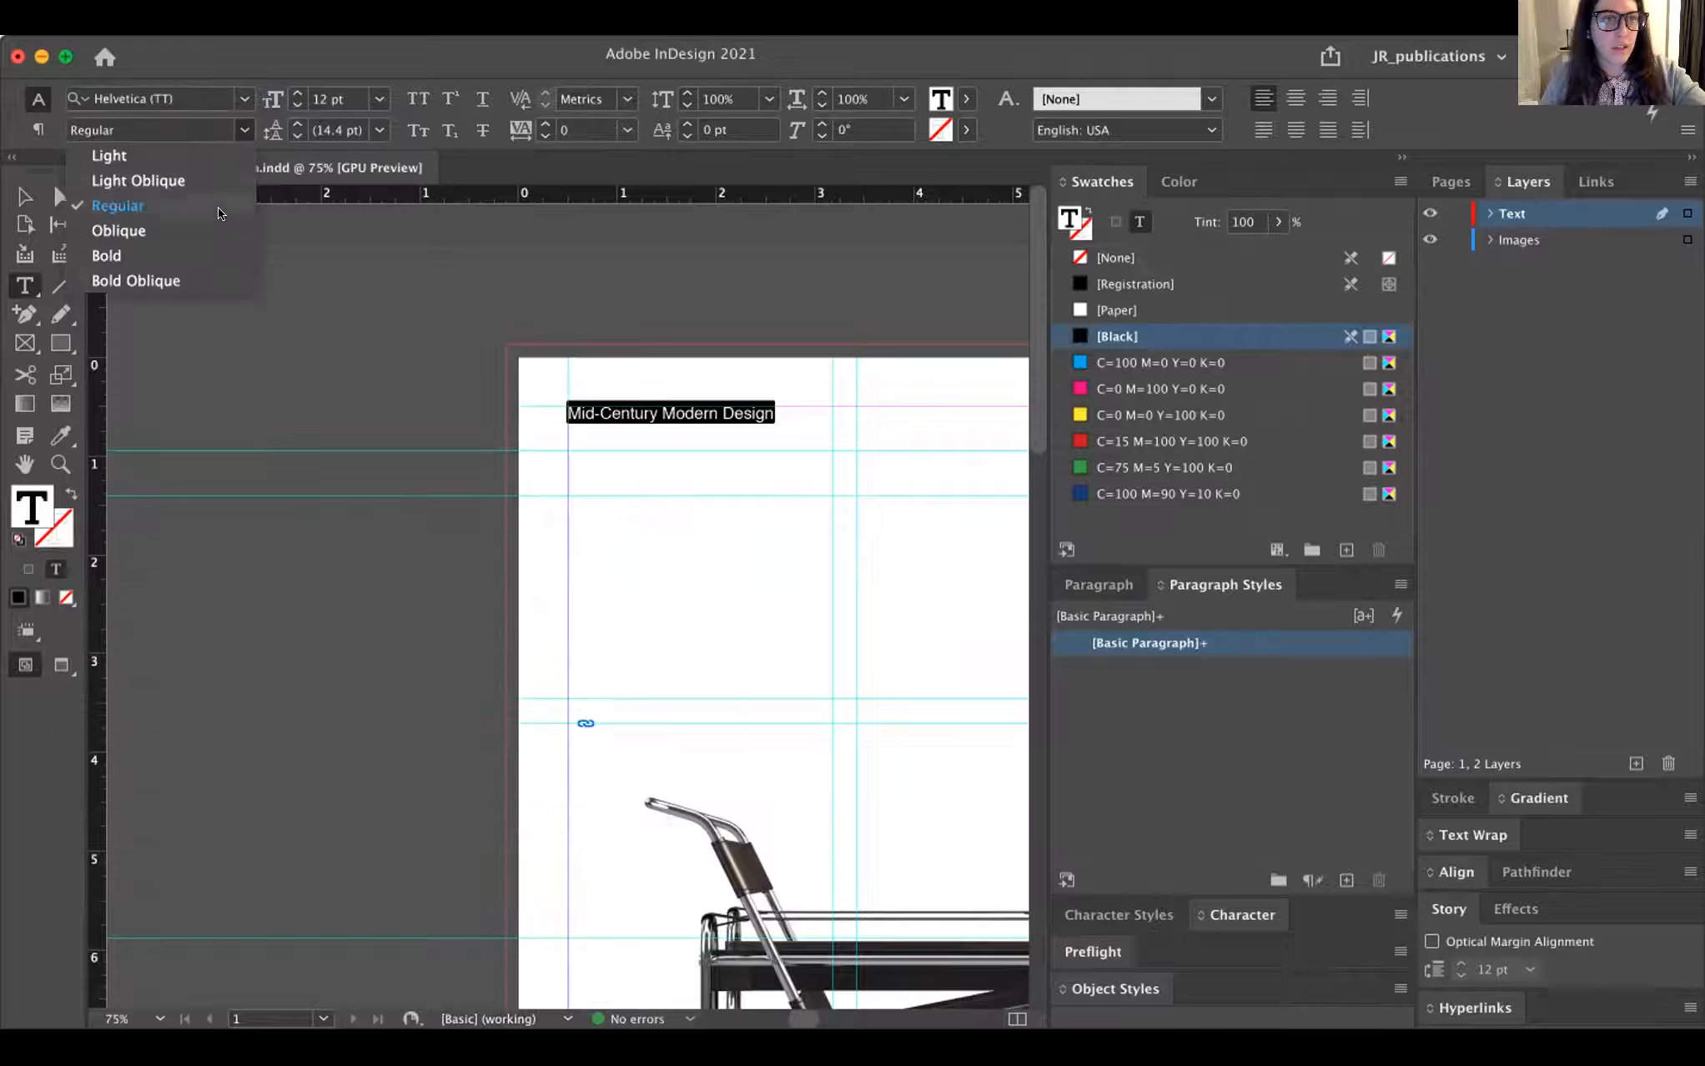
left_click(208, 255)
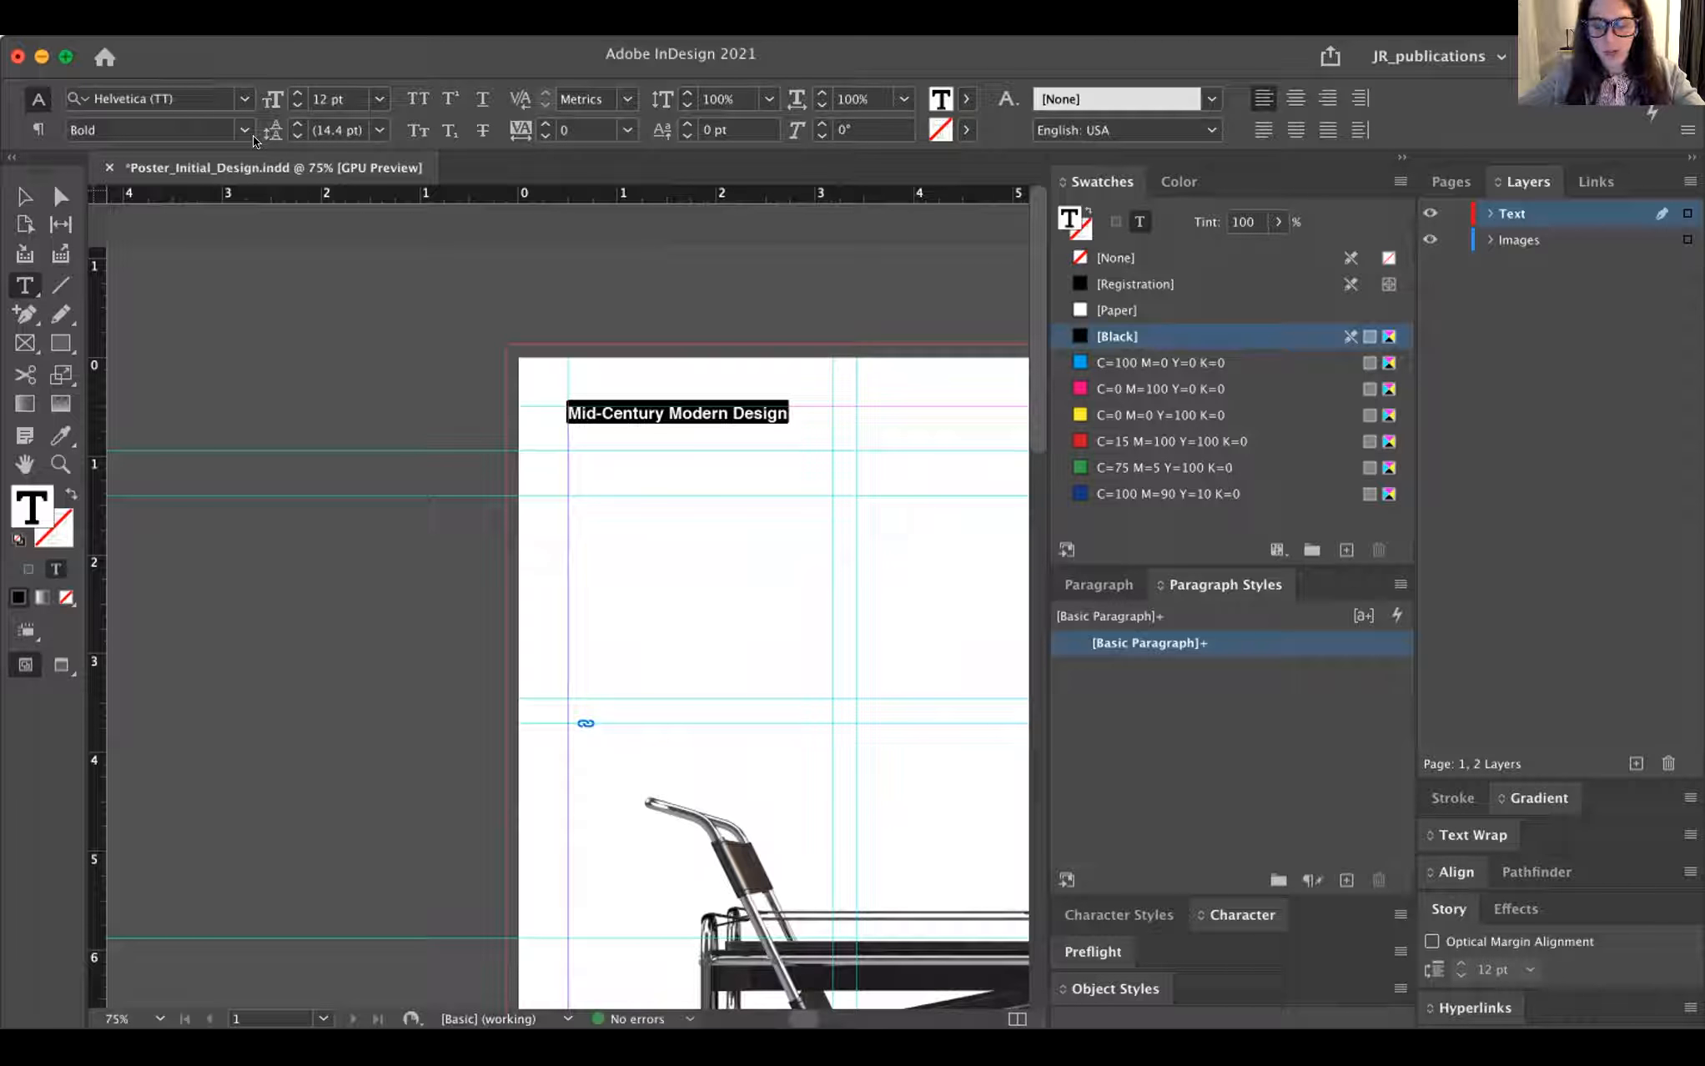
- Enlarge the "Mid-Century Modern Design" title text to 52 pt
key("super+shift+period")
key("super+shift+period")
key("super+shift+period")
key("super+shift+period")
key("super+shift+period")
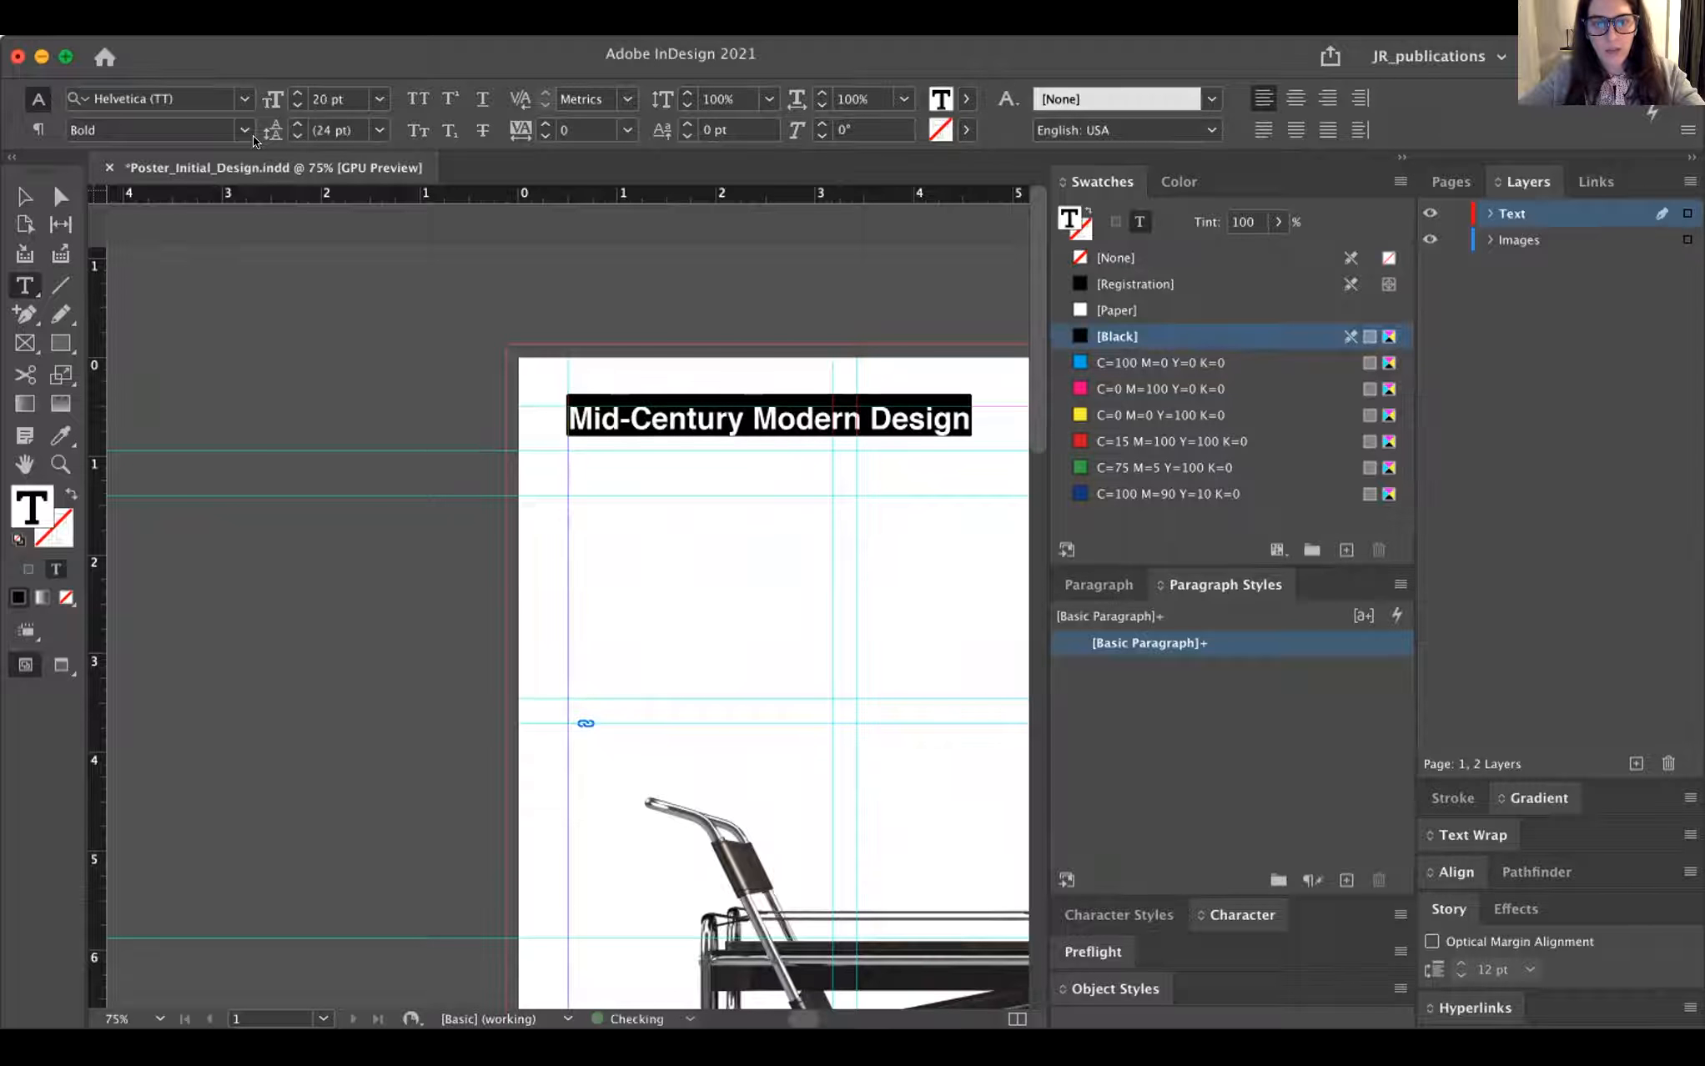
key("super+shift+period")
key("super+shift+period")
key("super+shift+period")
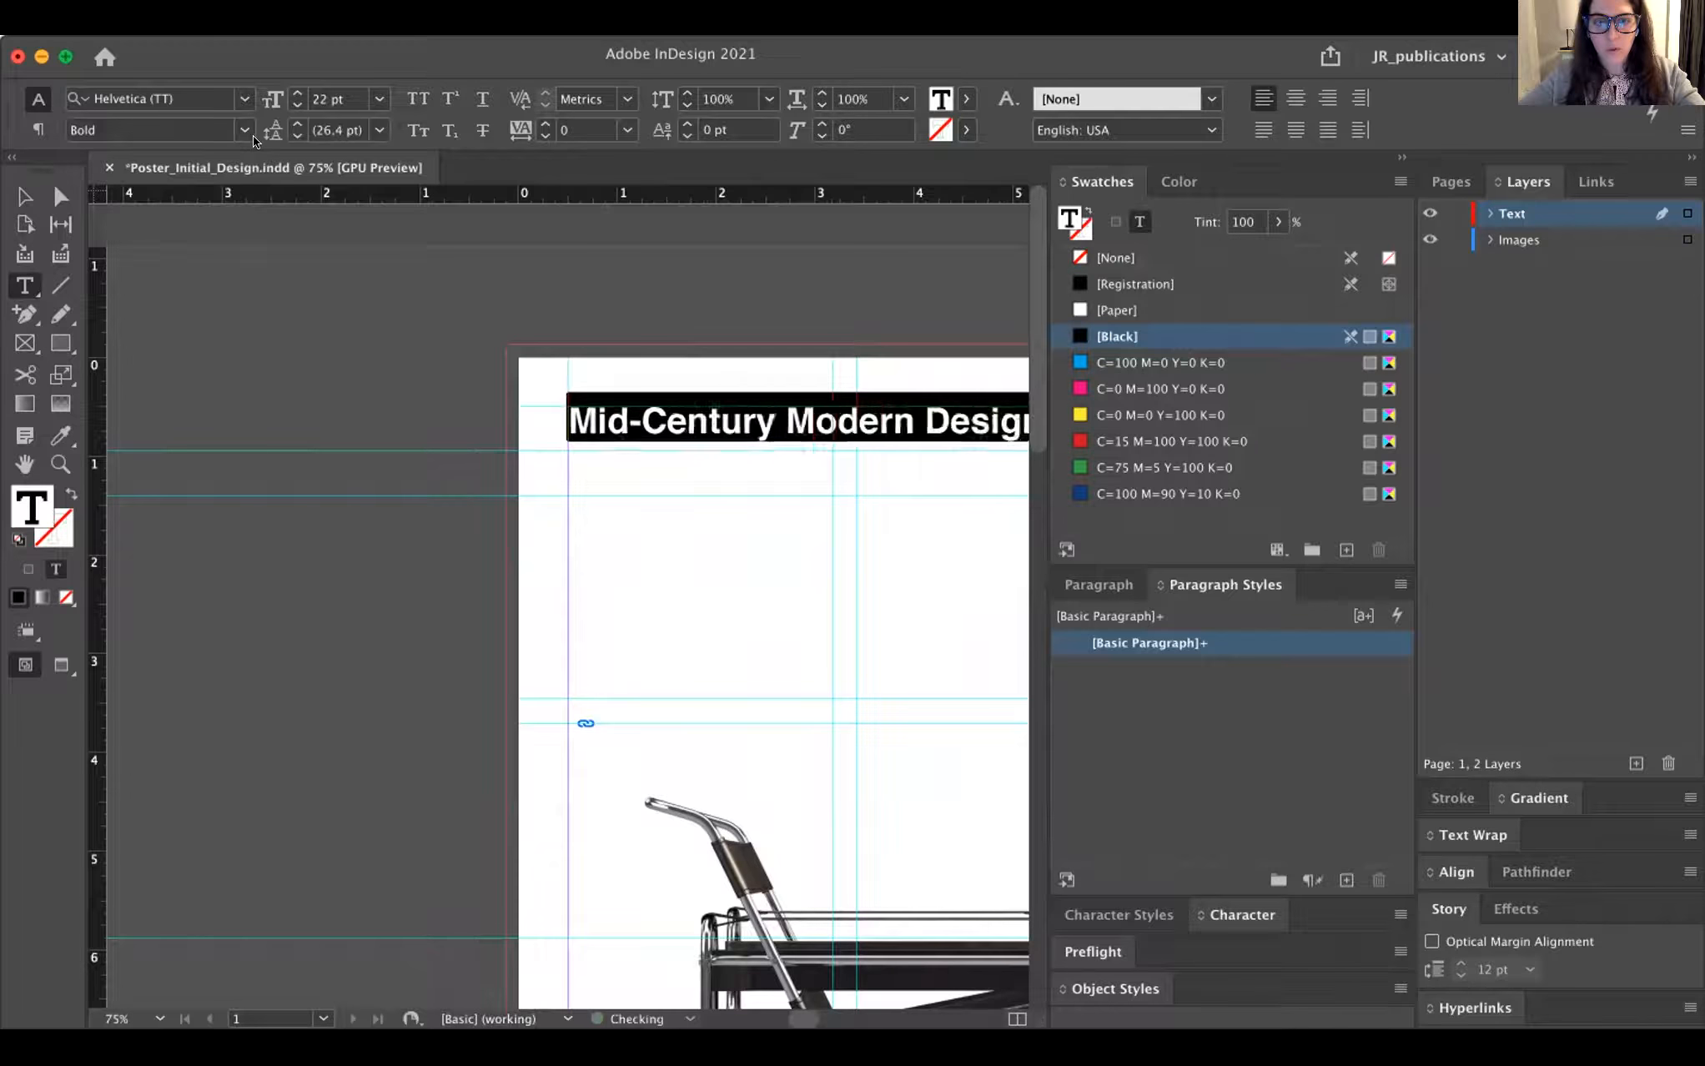
key("super+shift+period")
key("super+shift+period")
key("super+shift+period")
key("super+shift+period")
key("super+shift+period")
key("super+shift+period")
key("super+shift+period")
key("super+shift+period")
key("super+shift+period")
key("super+shift+period")
key("super+shift+period")
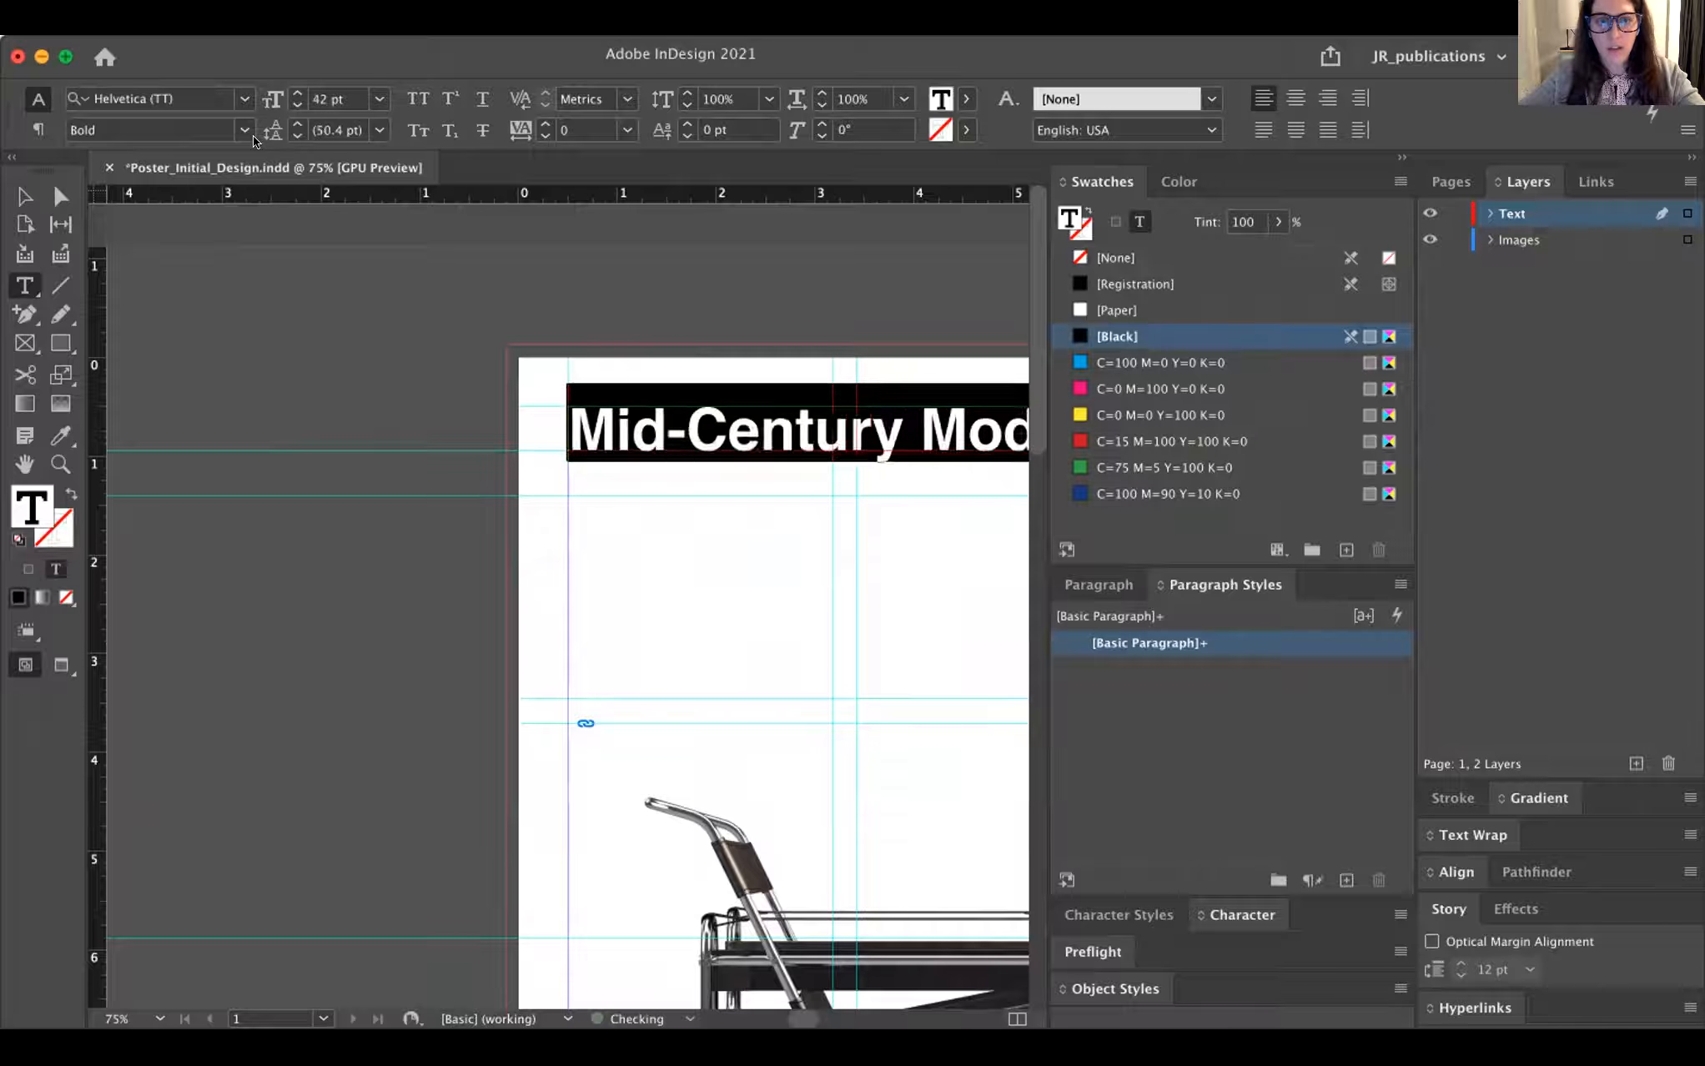
key("super+shift+period")
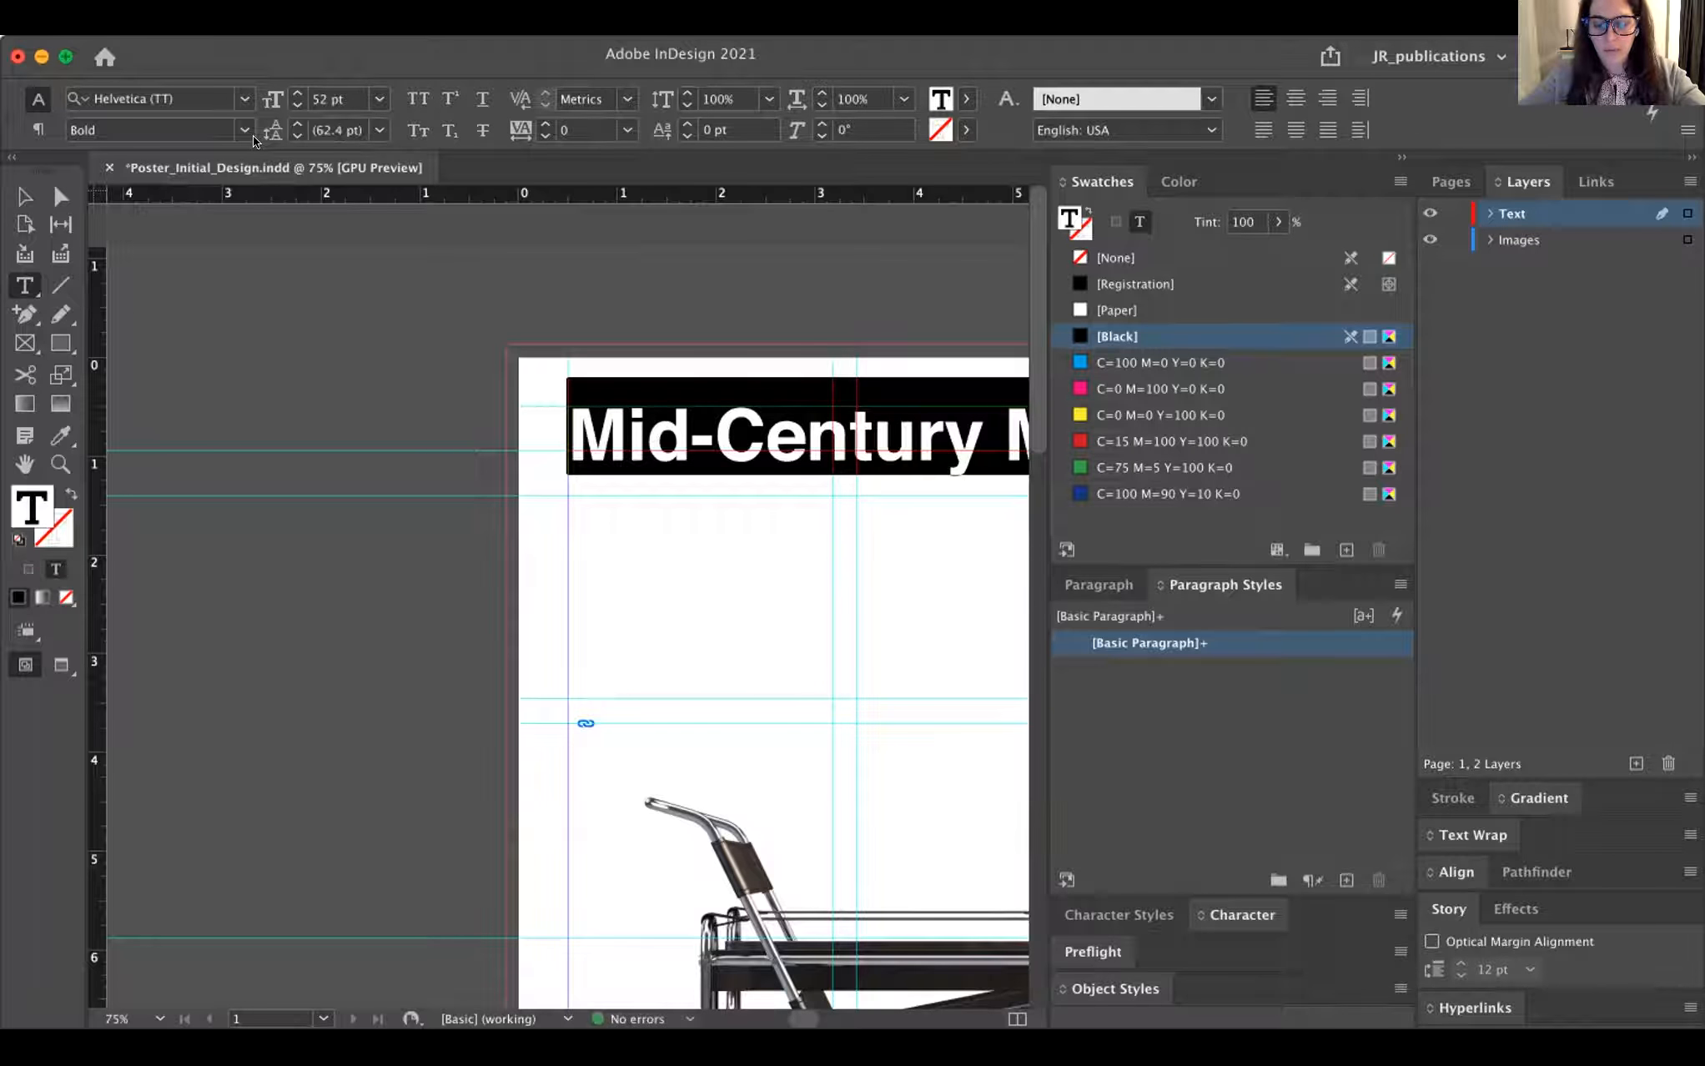
- Resize the title's text frame from its lower-right corner to about 13.95 in wide and 2.1 in high
key("super+0")
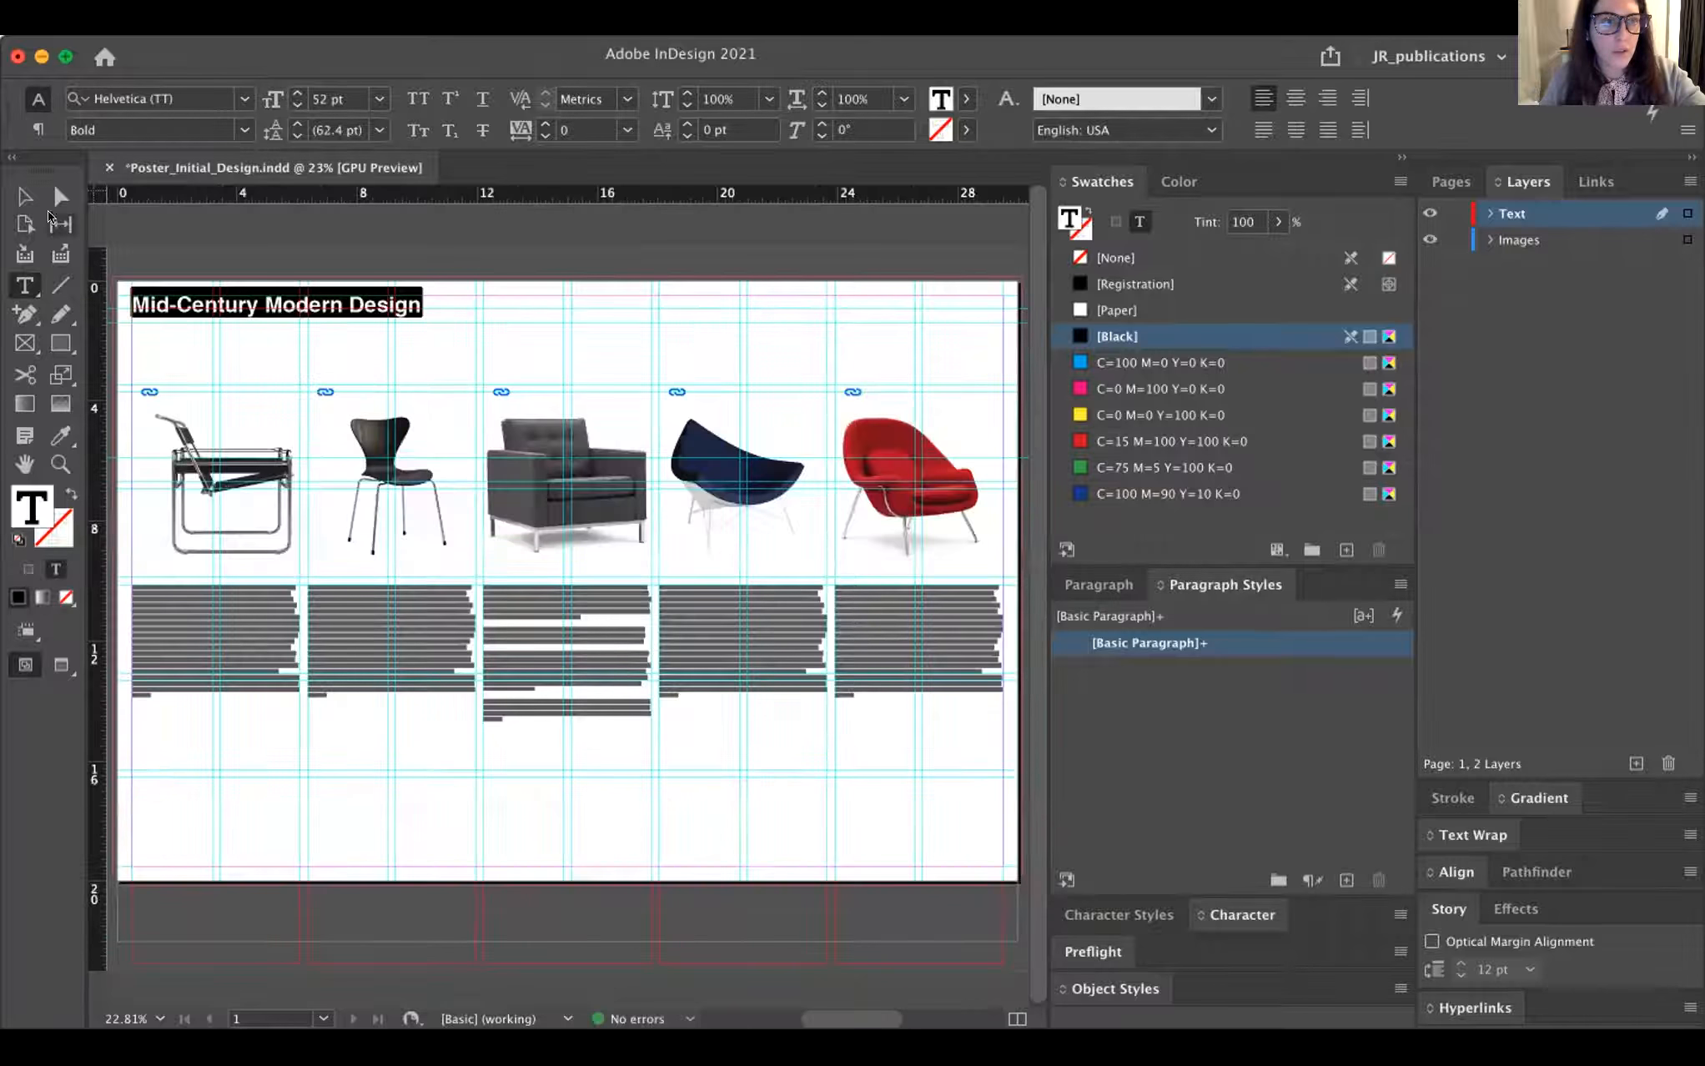
key("Escape")
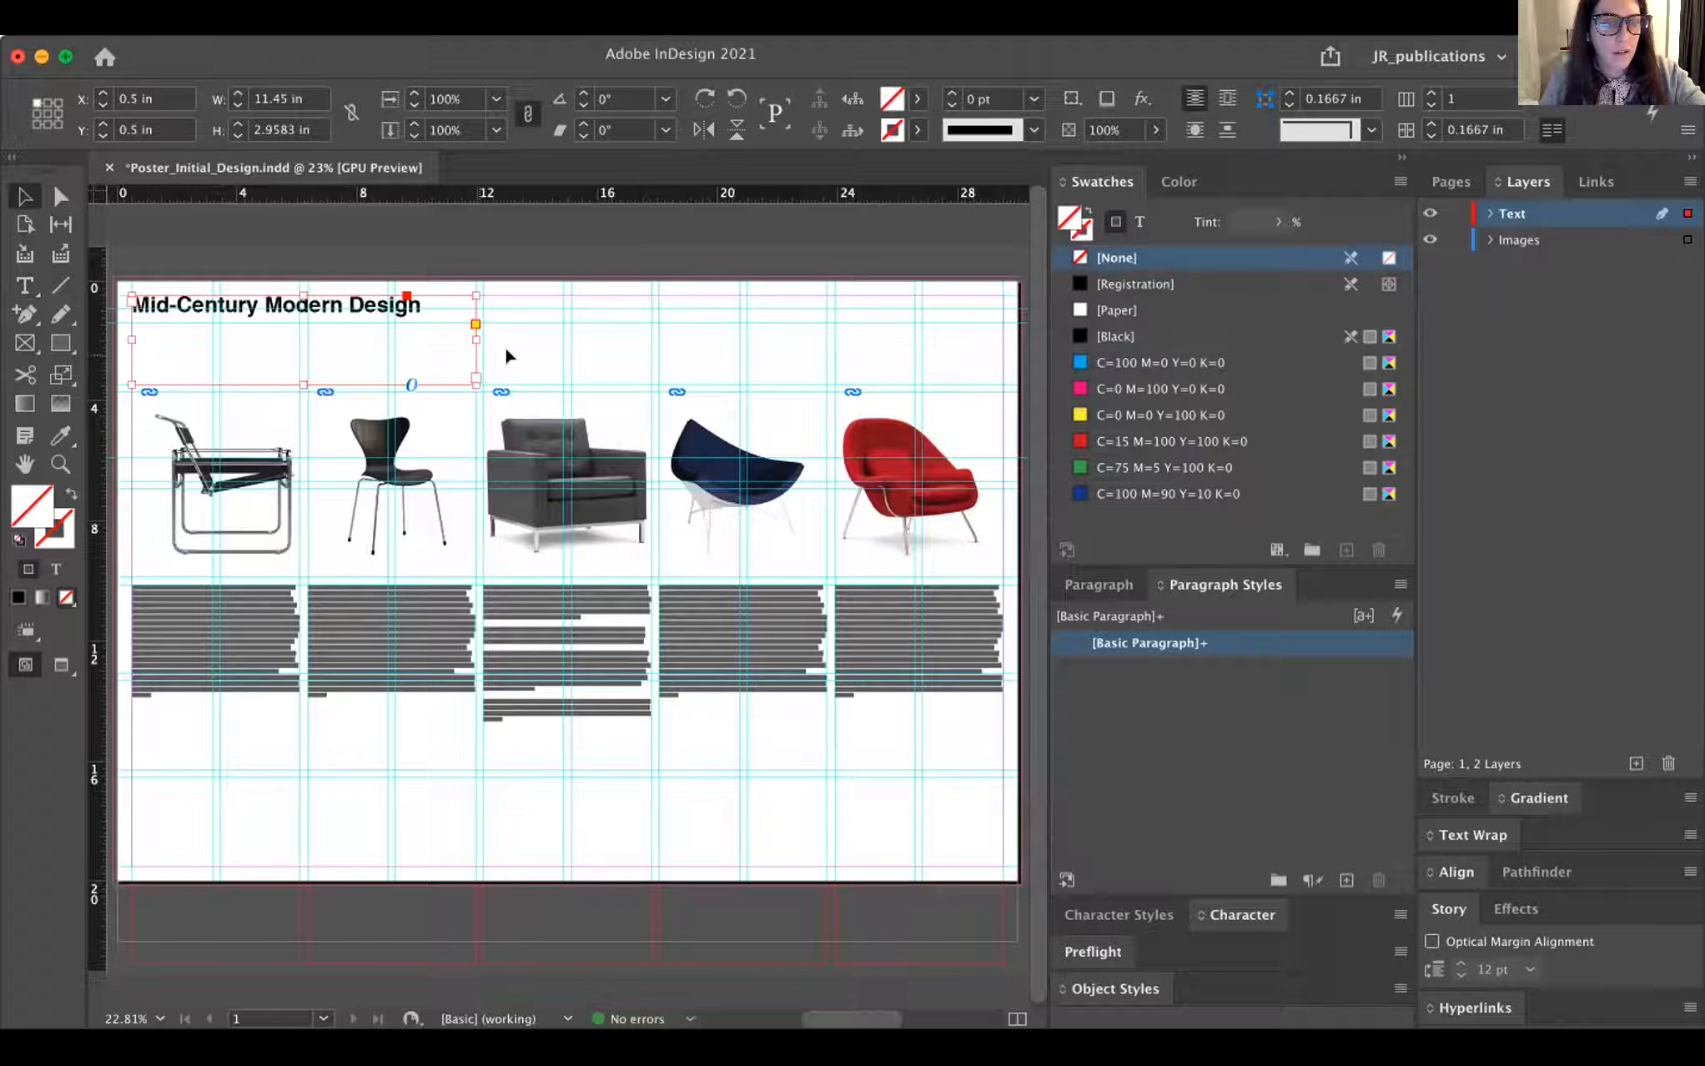
left_click_drag(472, 377, 546, 356)
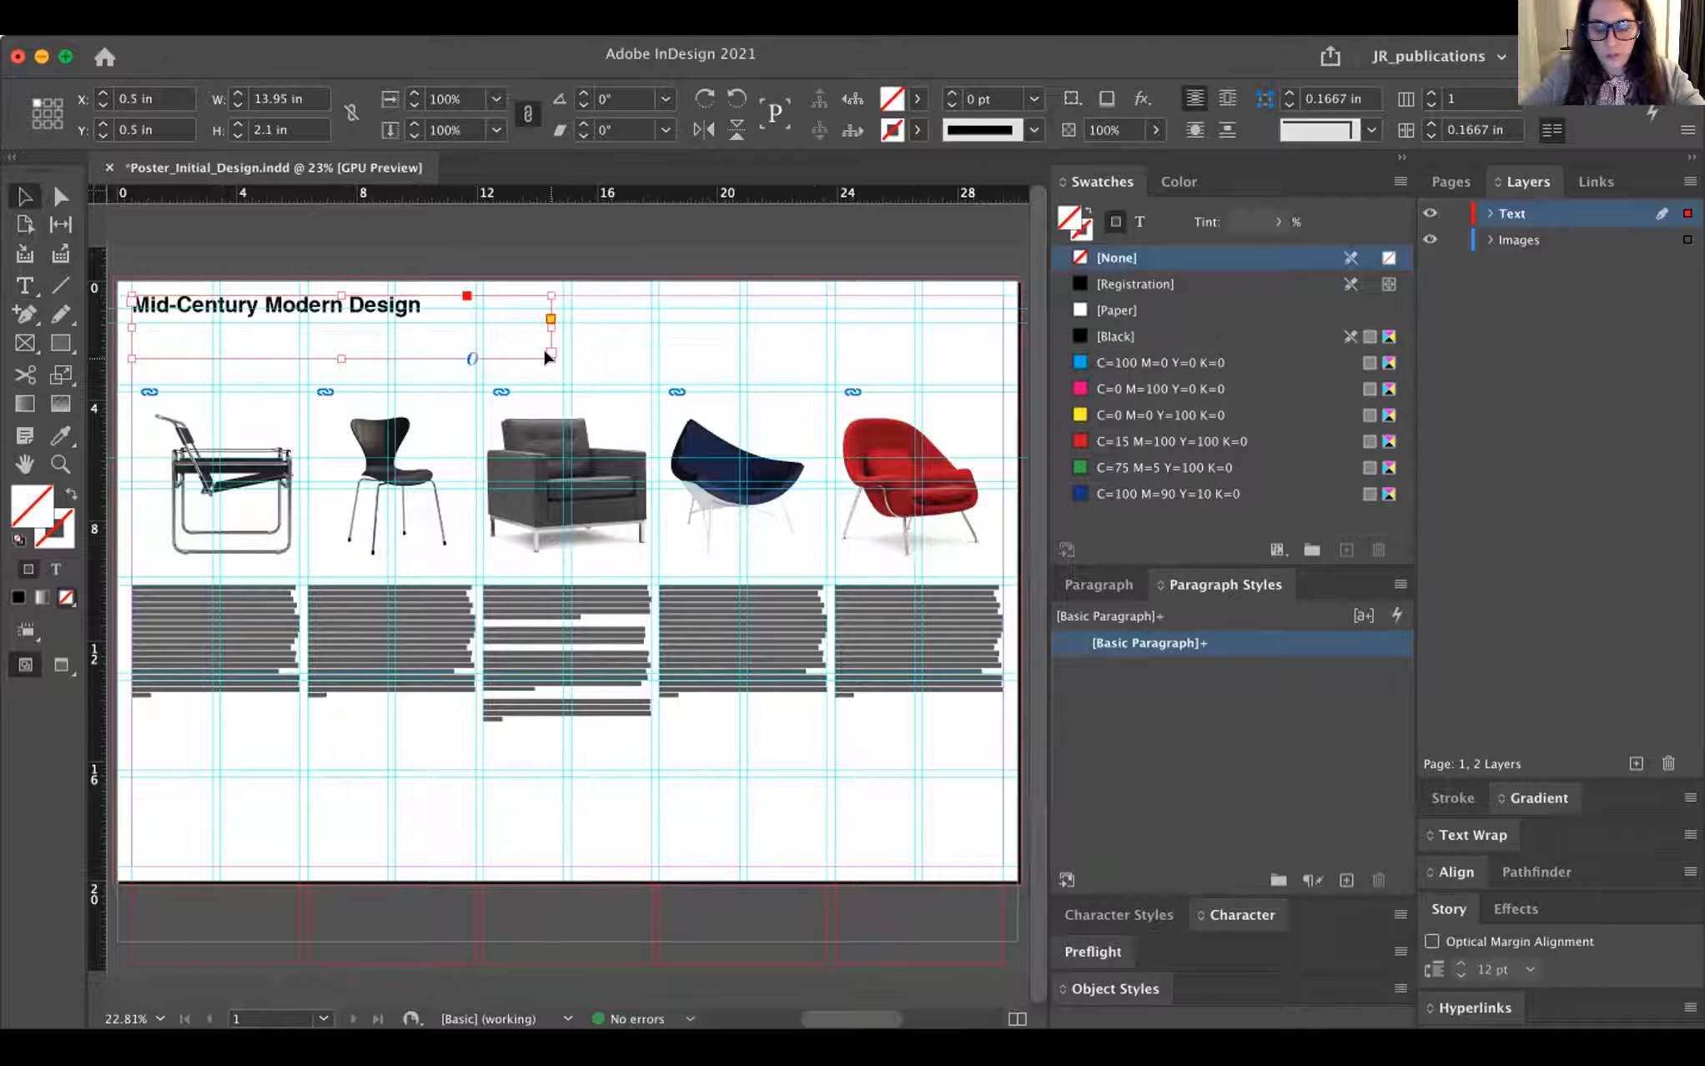
- Enlarge the "Mid-Century Modern Design" title text until it nearly spans the full width of its frame
key("super+shift+period")
key("super+shift+period")
key("super+shift+period")
key("super+shift+period")
key("super+shift+period")
key("super+shift+period")
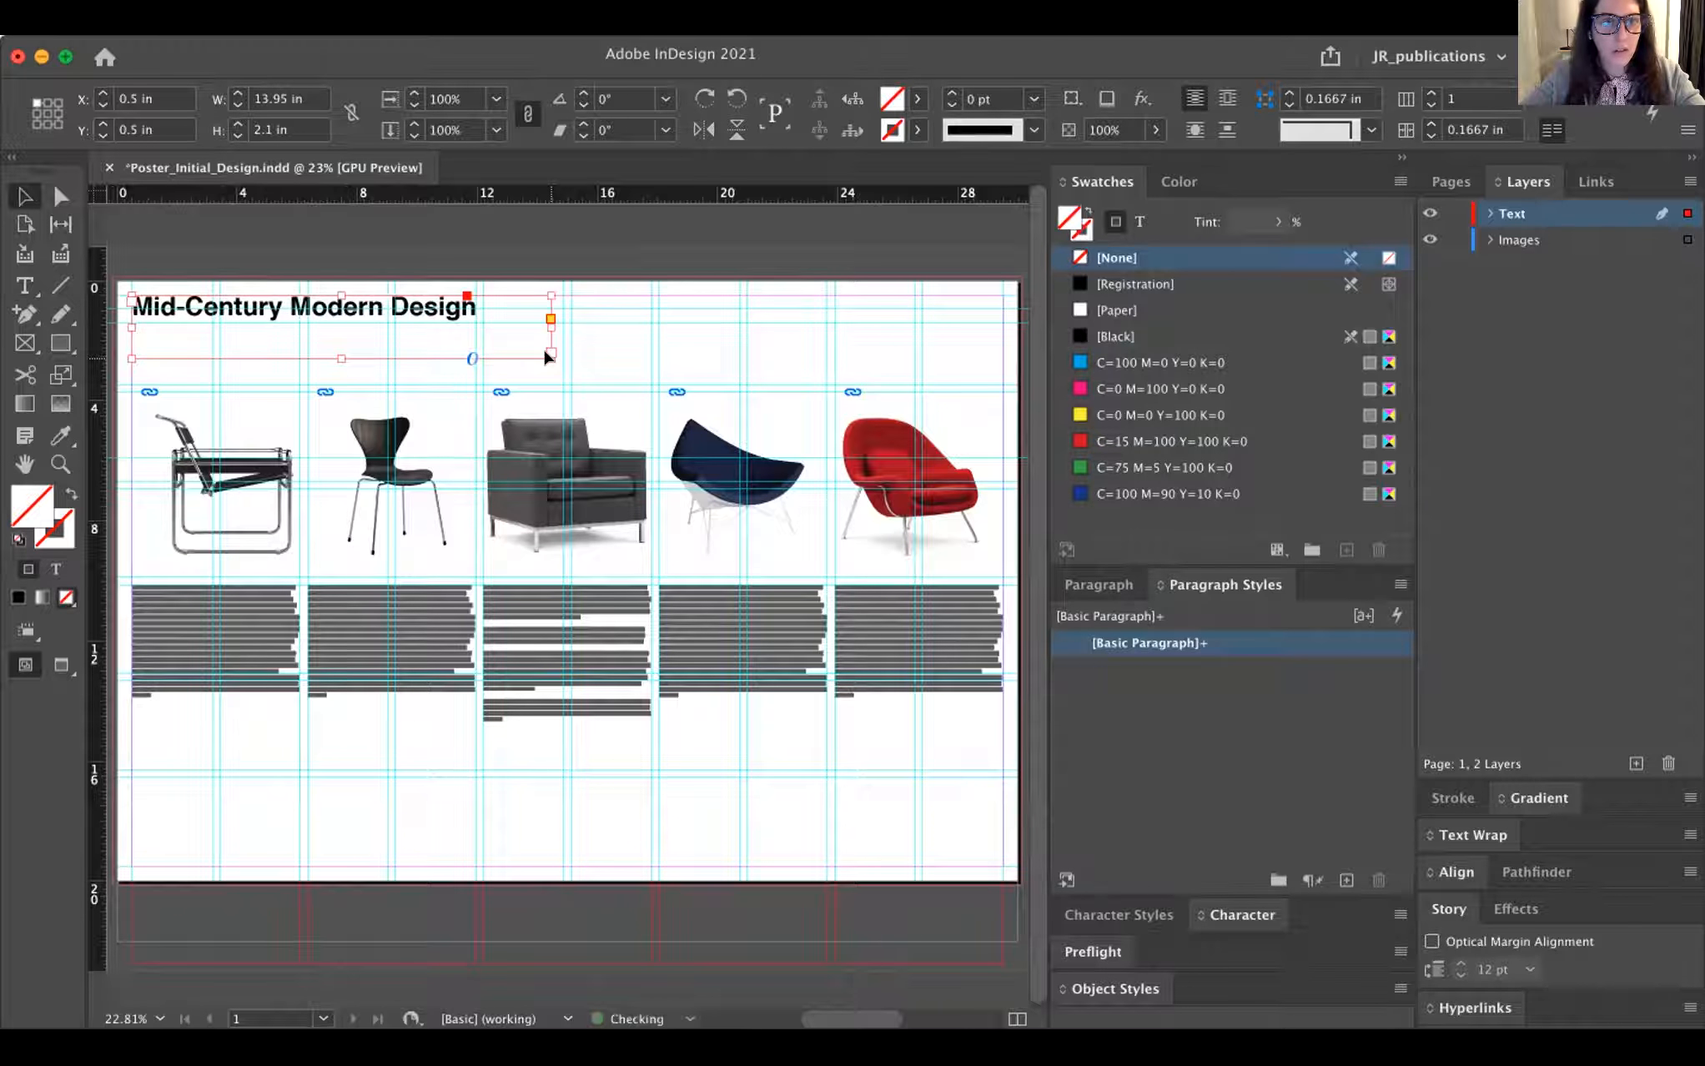
key("super+shift+period")
key("super+shift+period")
- Resize the title's text frame from its lower-right corner to about 15 in wide and 1.45 in high, and preview the poster without guides
left_click_drag(550, 355, 582, 339)
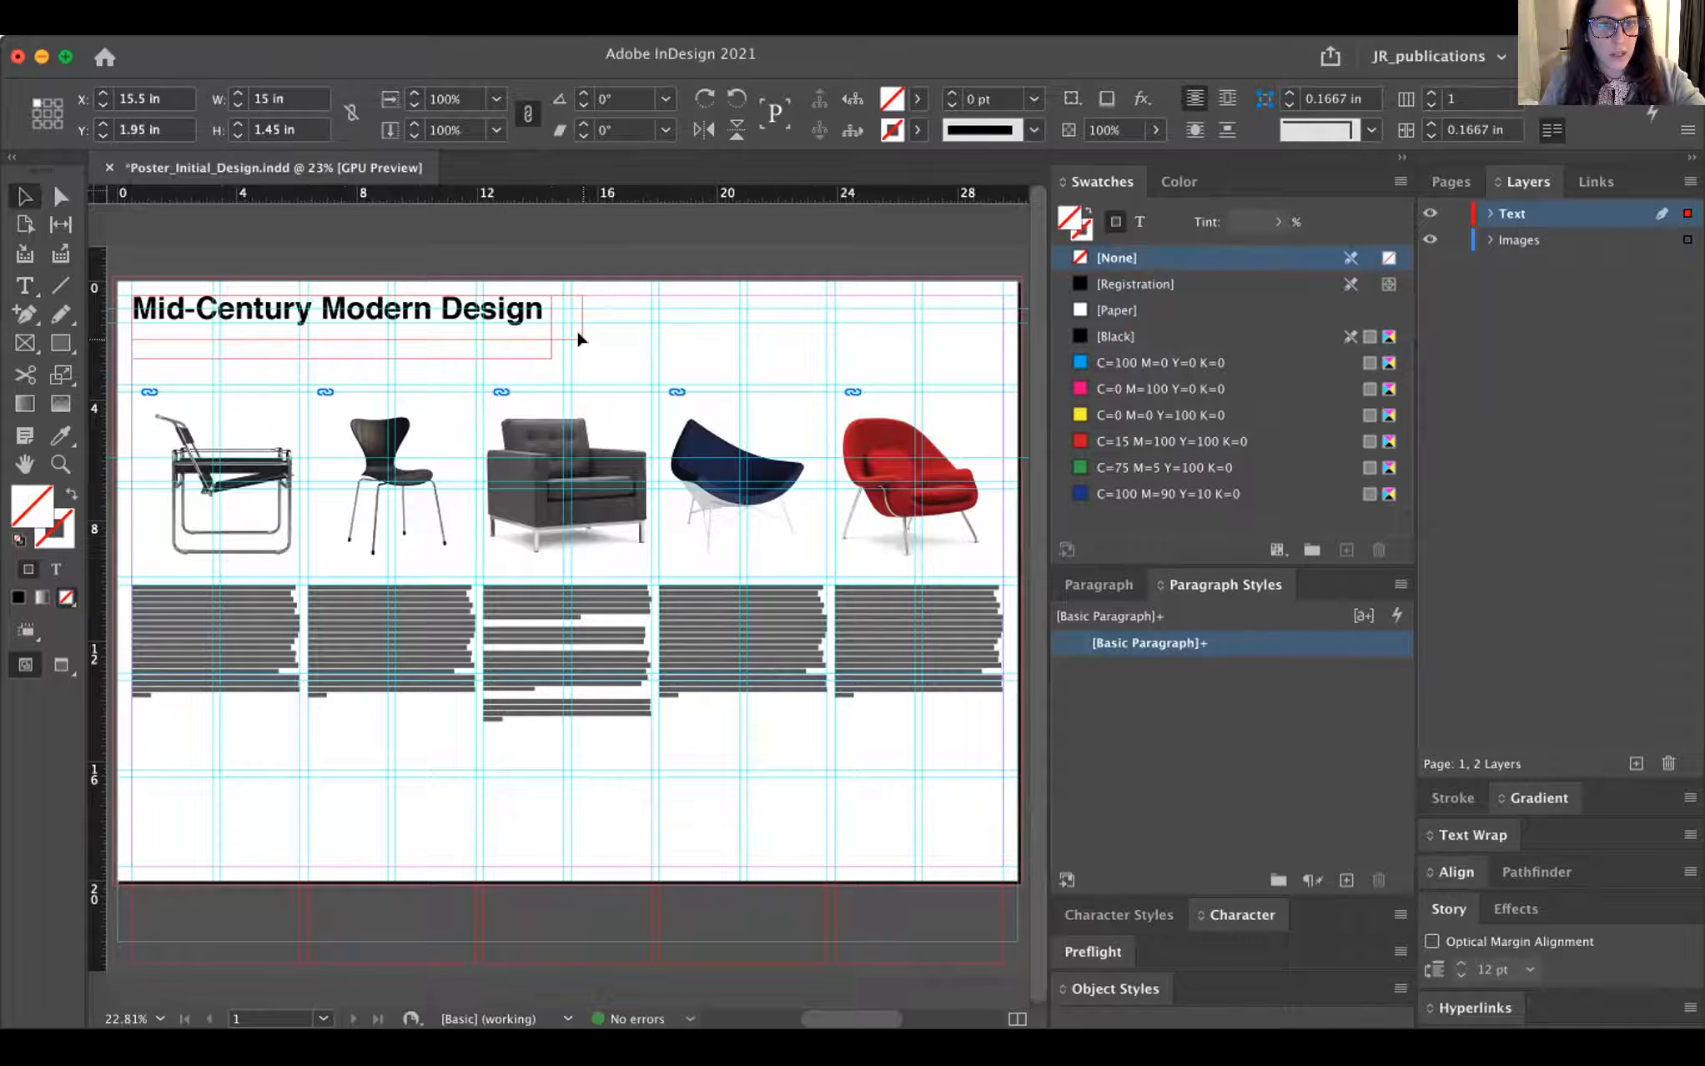
left_click(670, 334)
key("w")
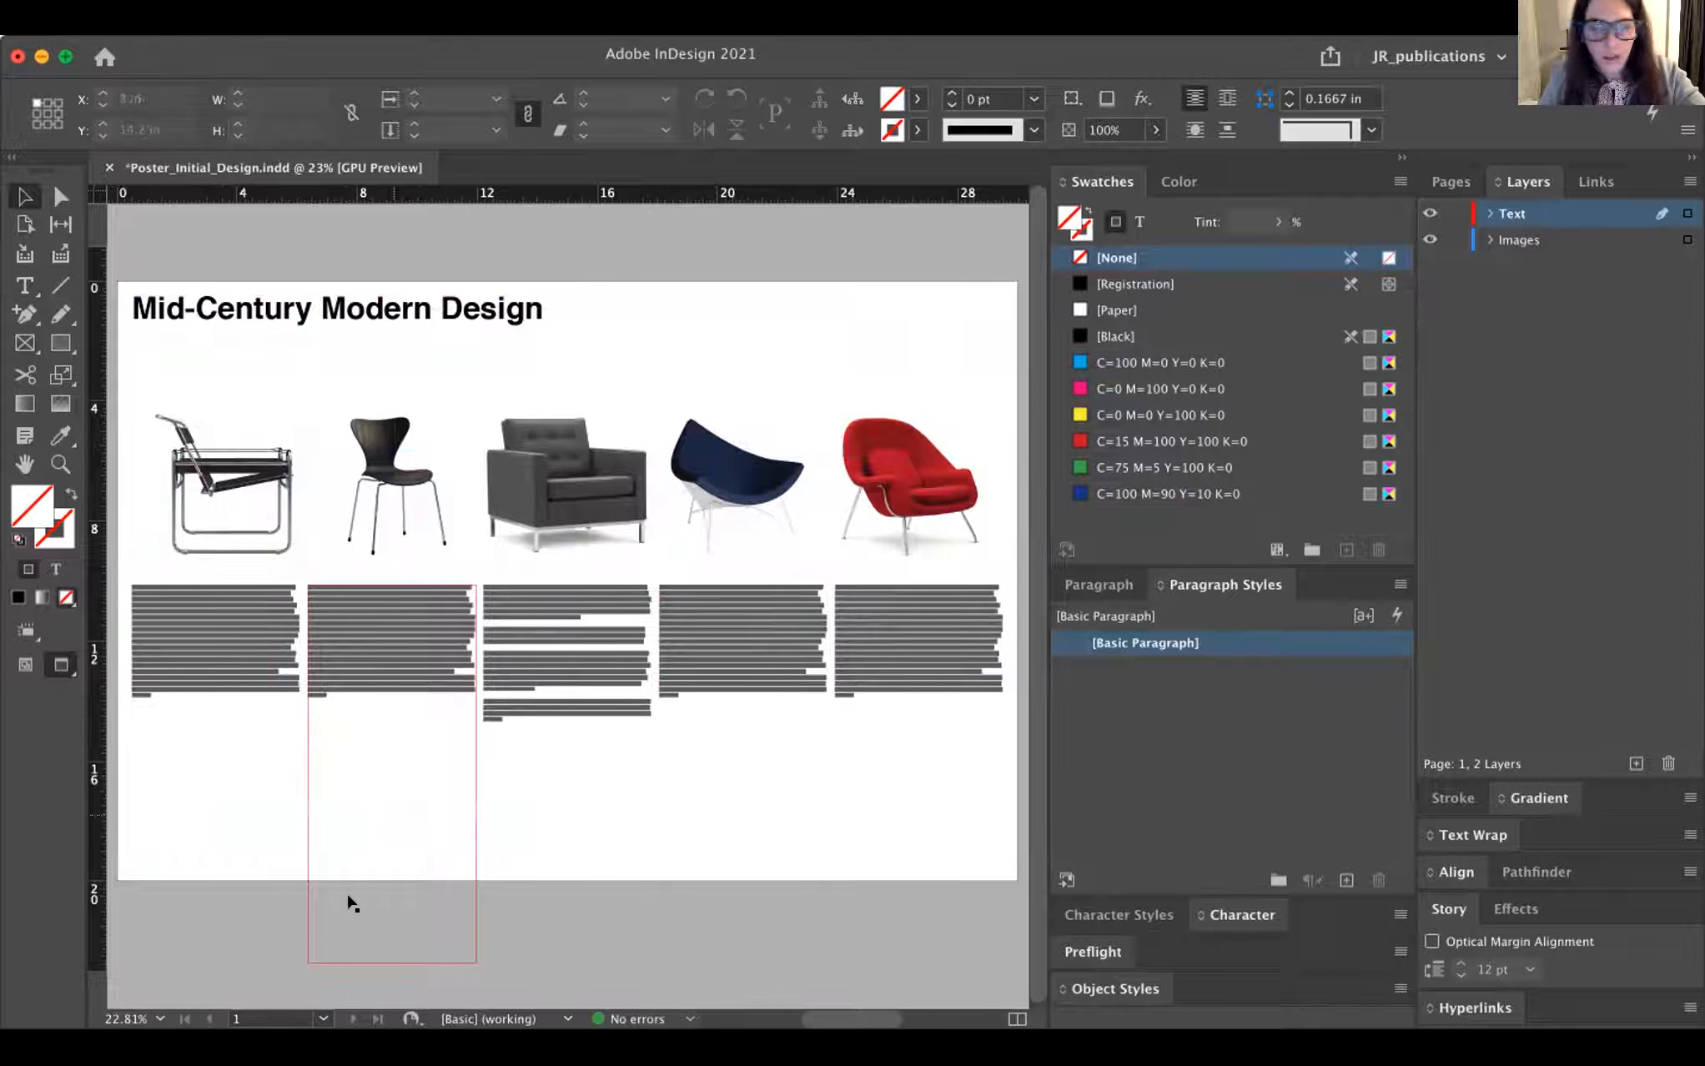
key("w")
- Shorten the placeholder text frames below the chairs so their lower edges end at the page's bottom margin
left_click(314, 913)
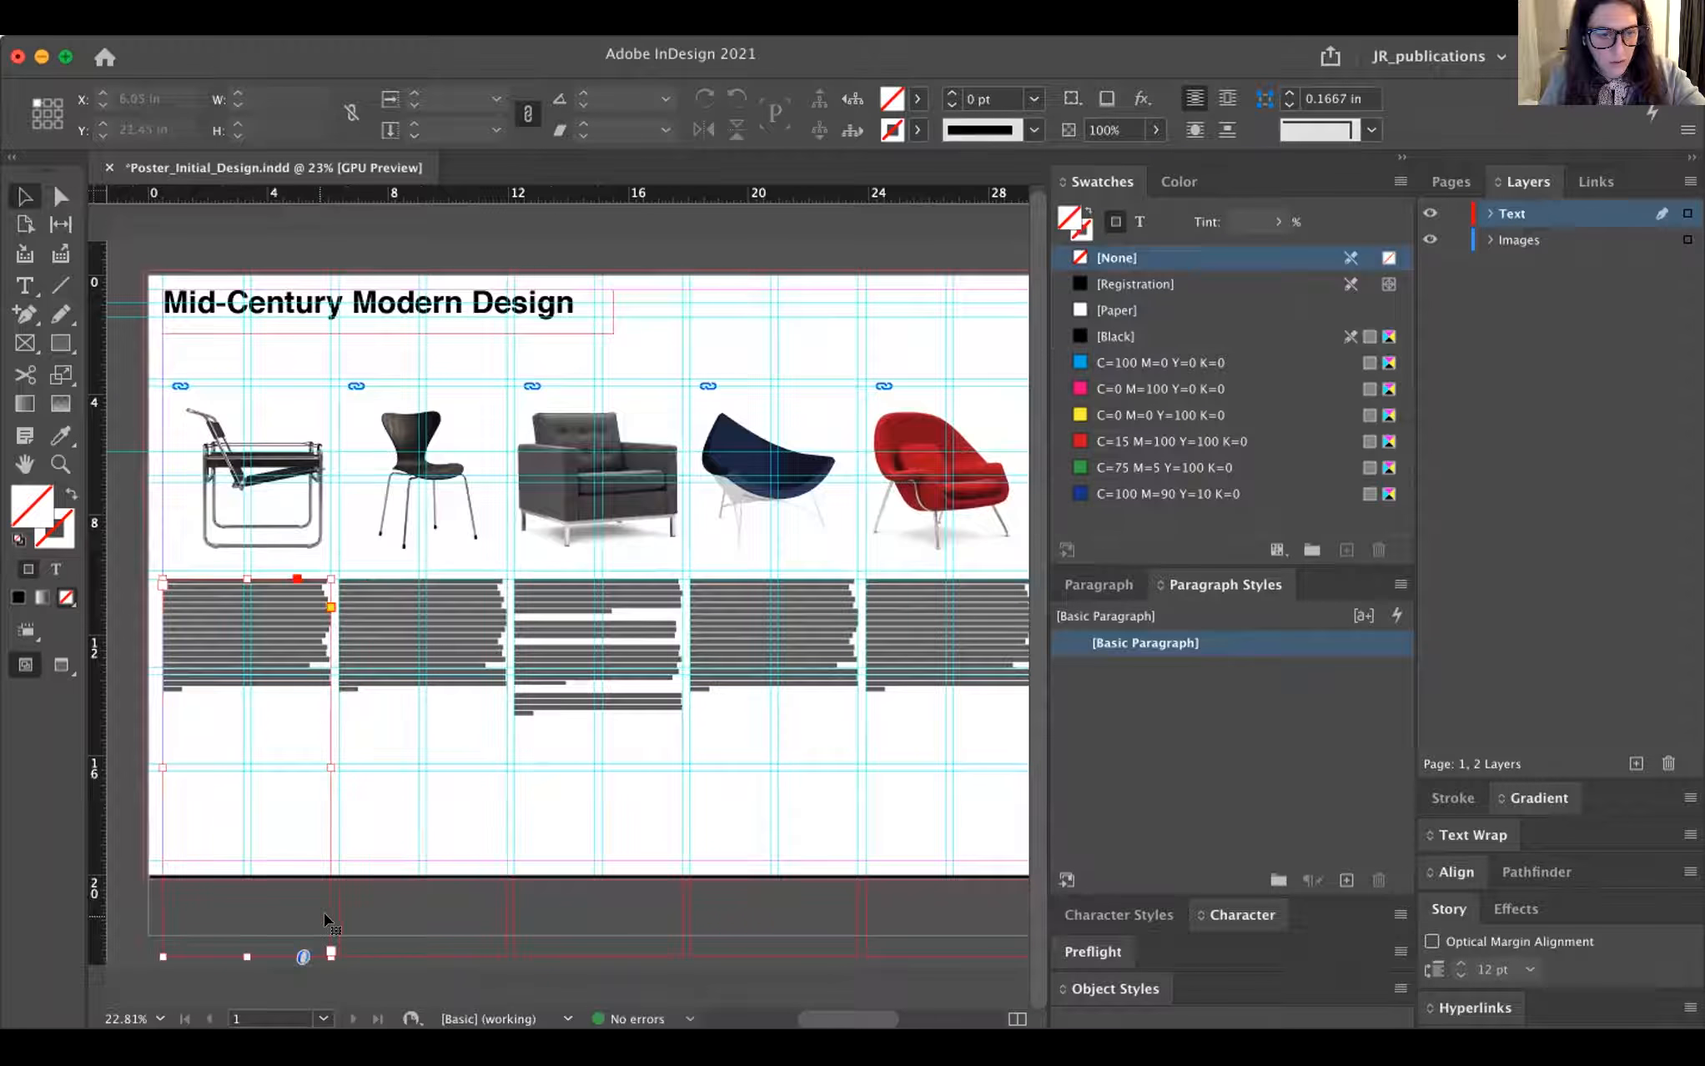
left_click(554, 920, "shift")
left_click(788, 915, "shift")
left_click(962, 905, "shift")
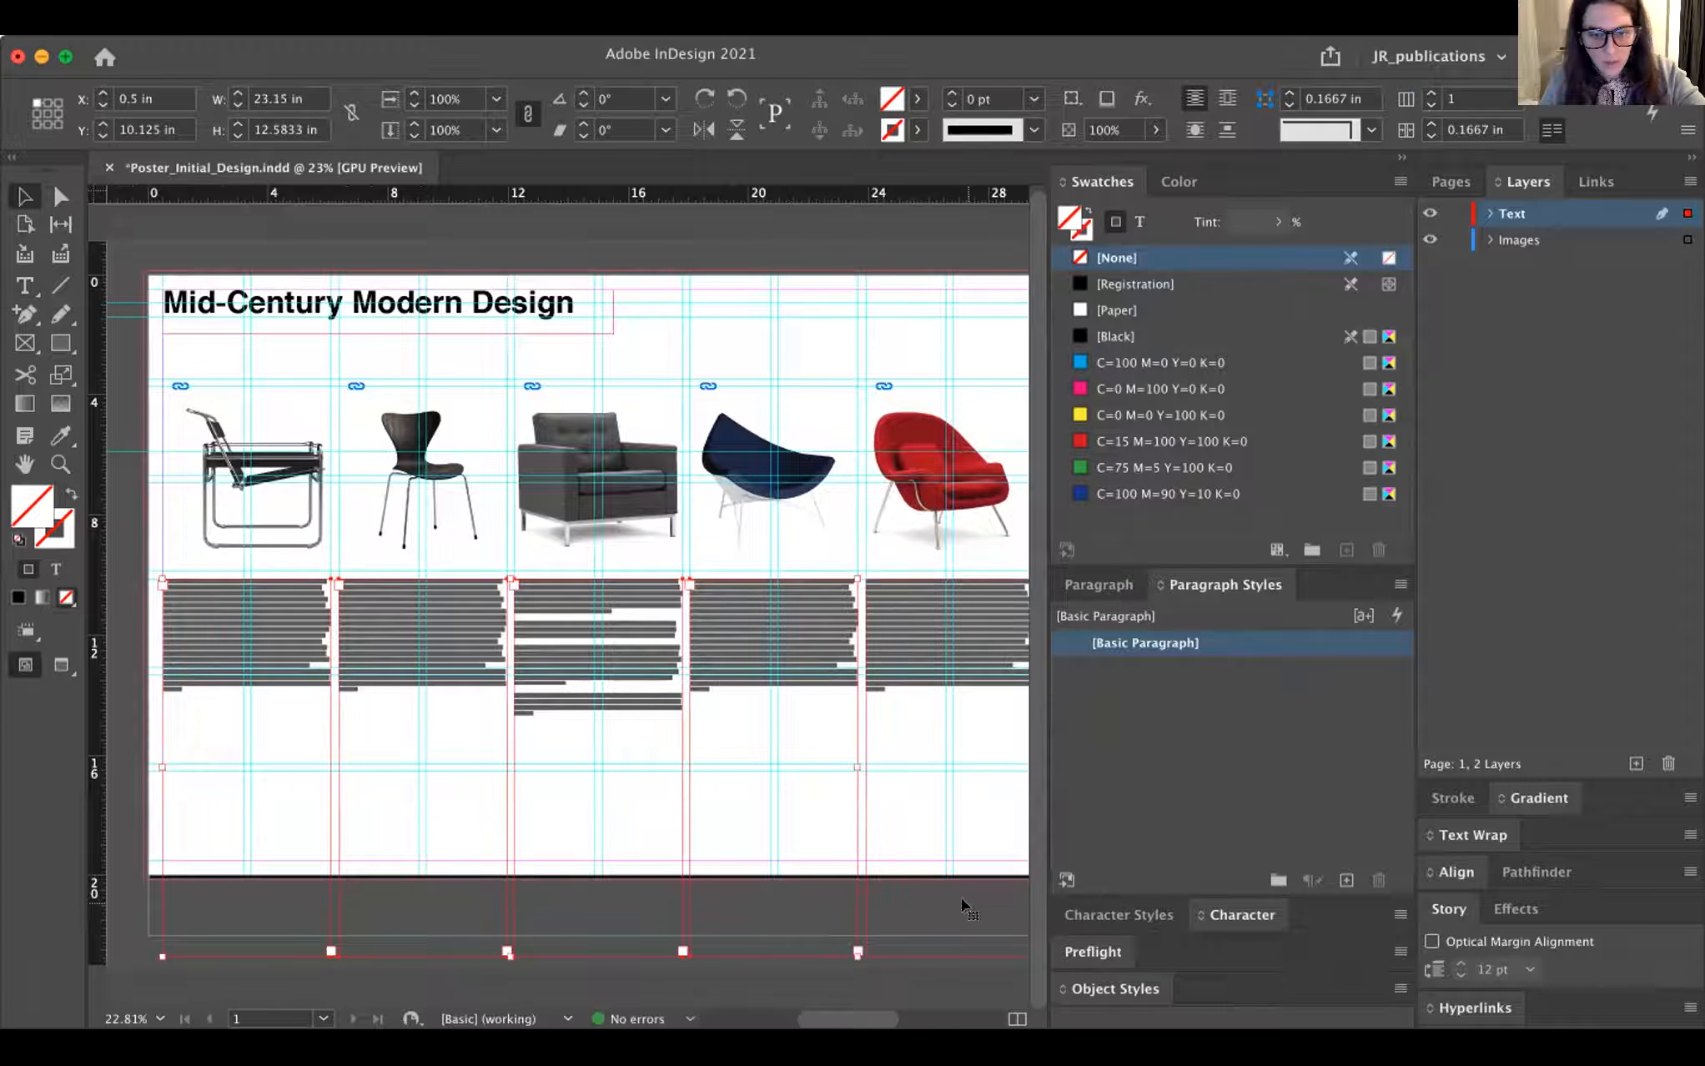
left_click_drag(590, 948, 587, 854)
left_click(249, 908)
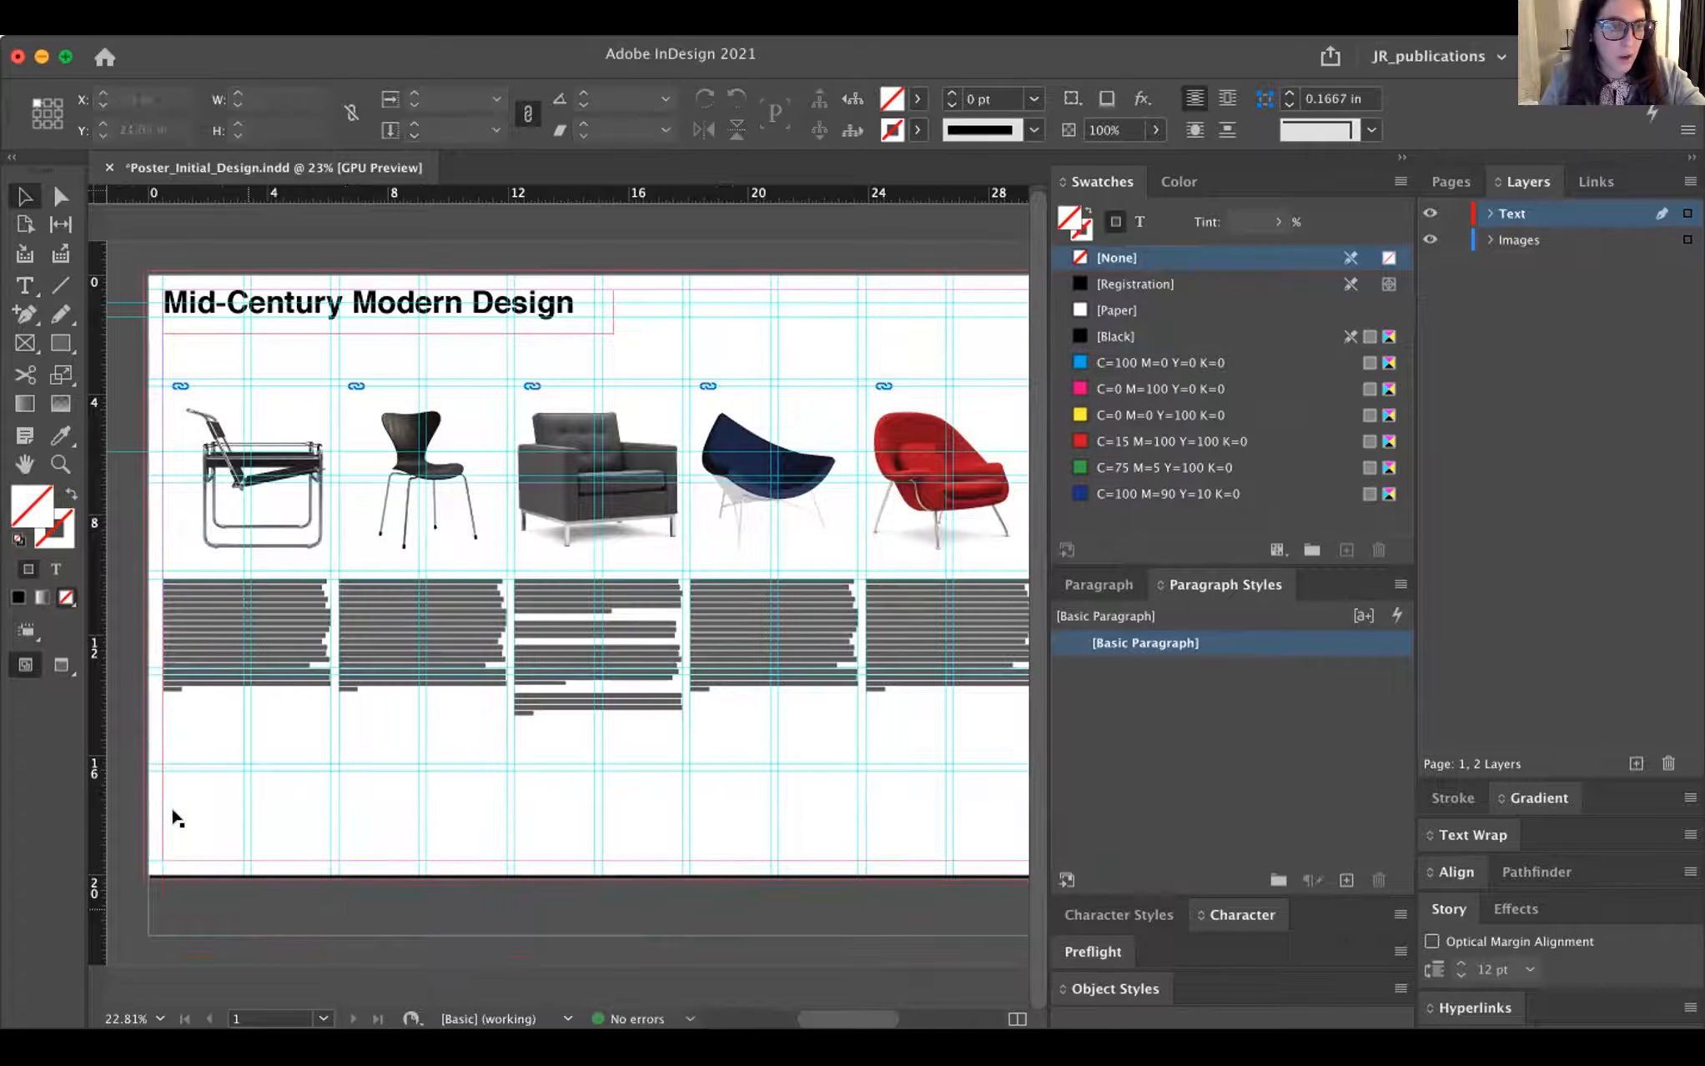
- Create a text frame 6.15 in wide and 1.75 in high in the slug area below the page, starting at the left margin
left_click(25, 286)
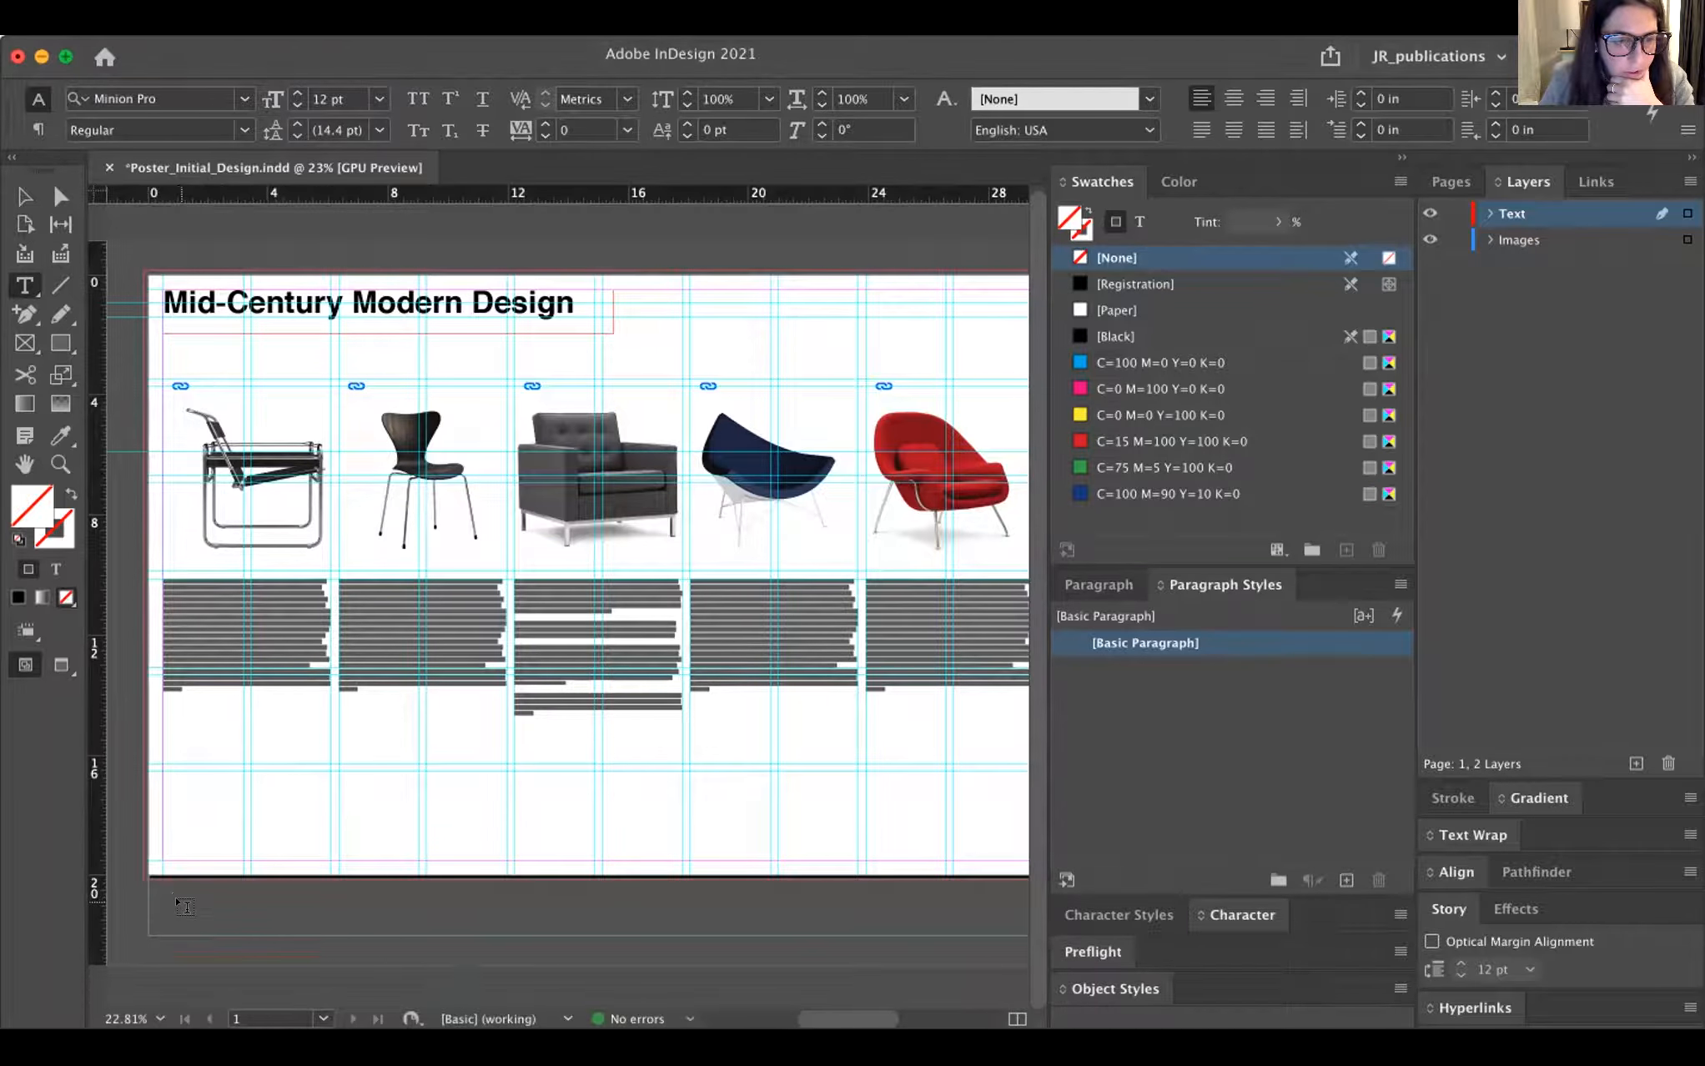
left_click_drag(179, 903, 339, 928)
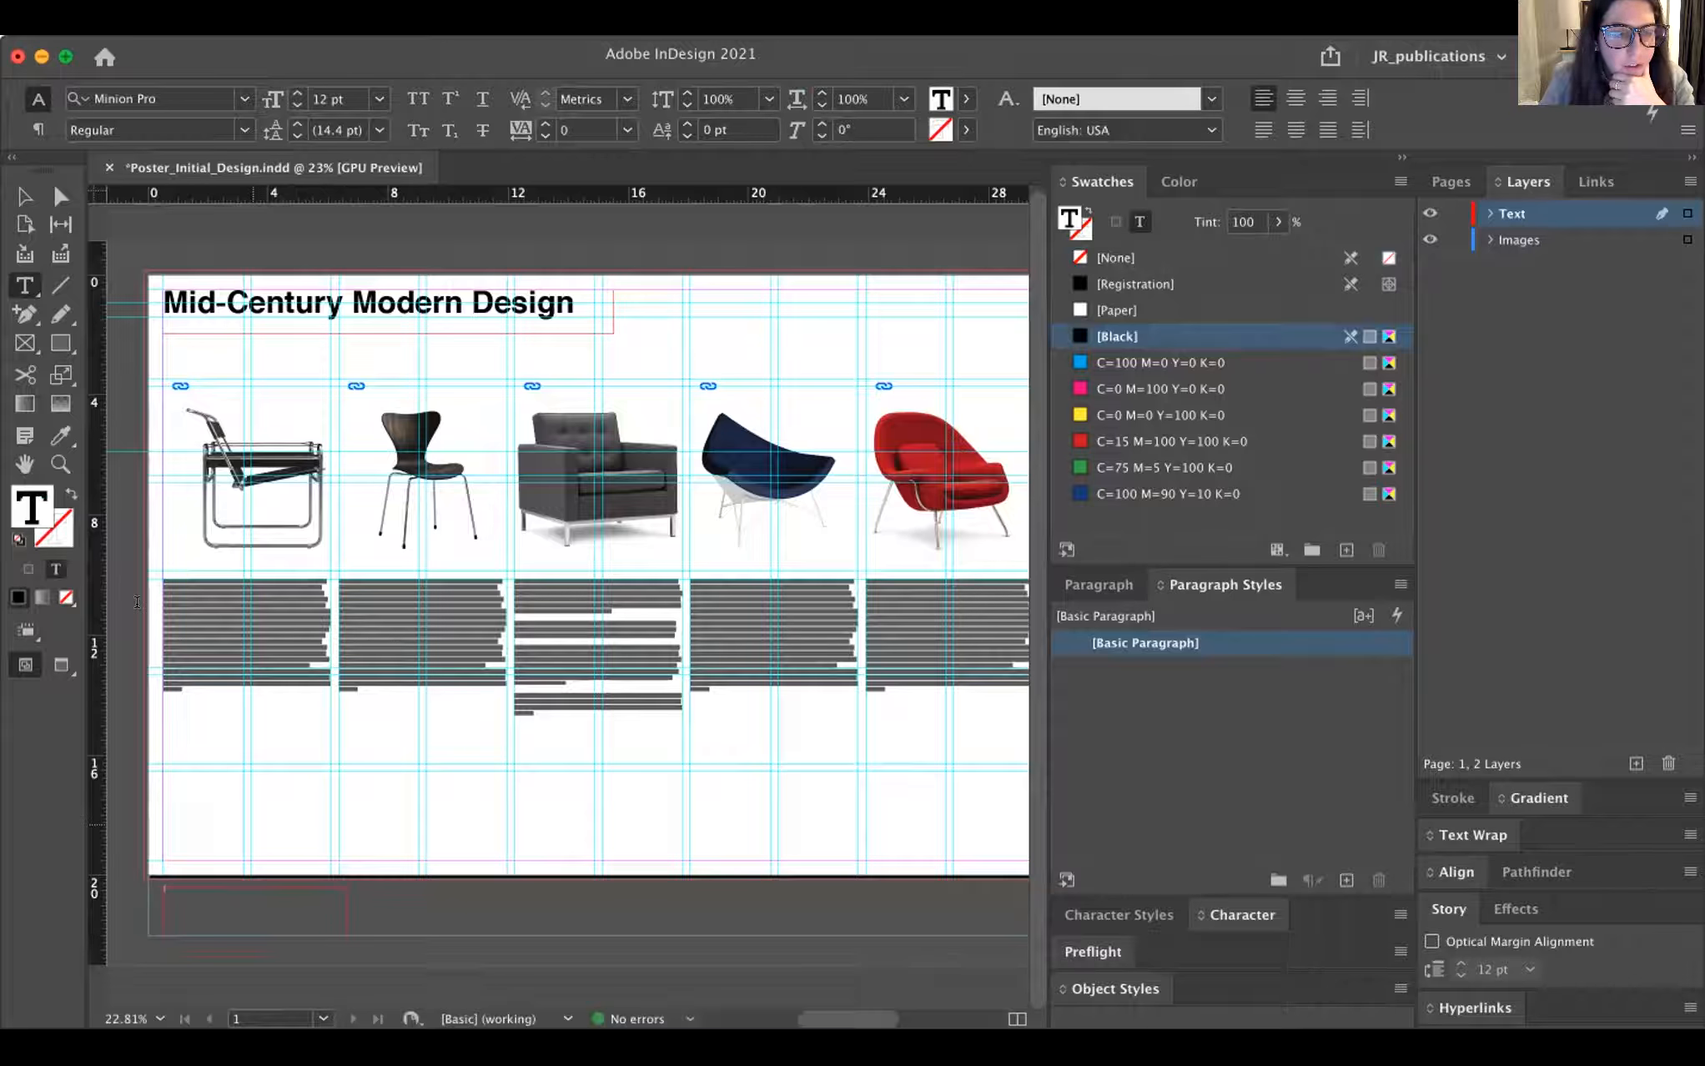
key("Escape")
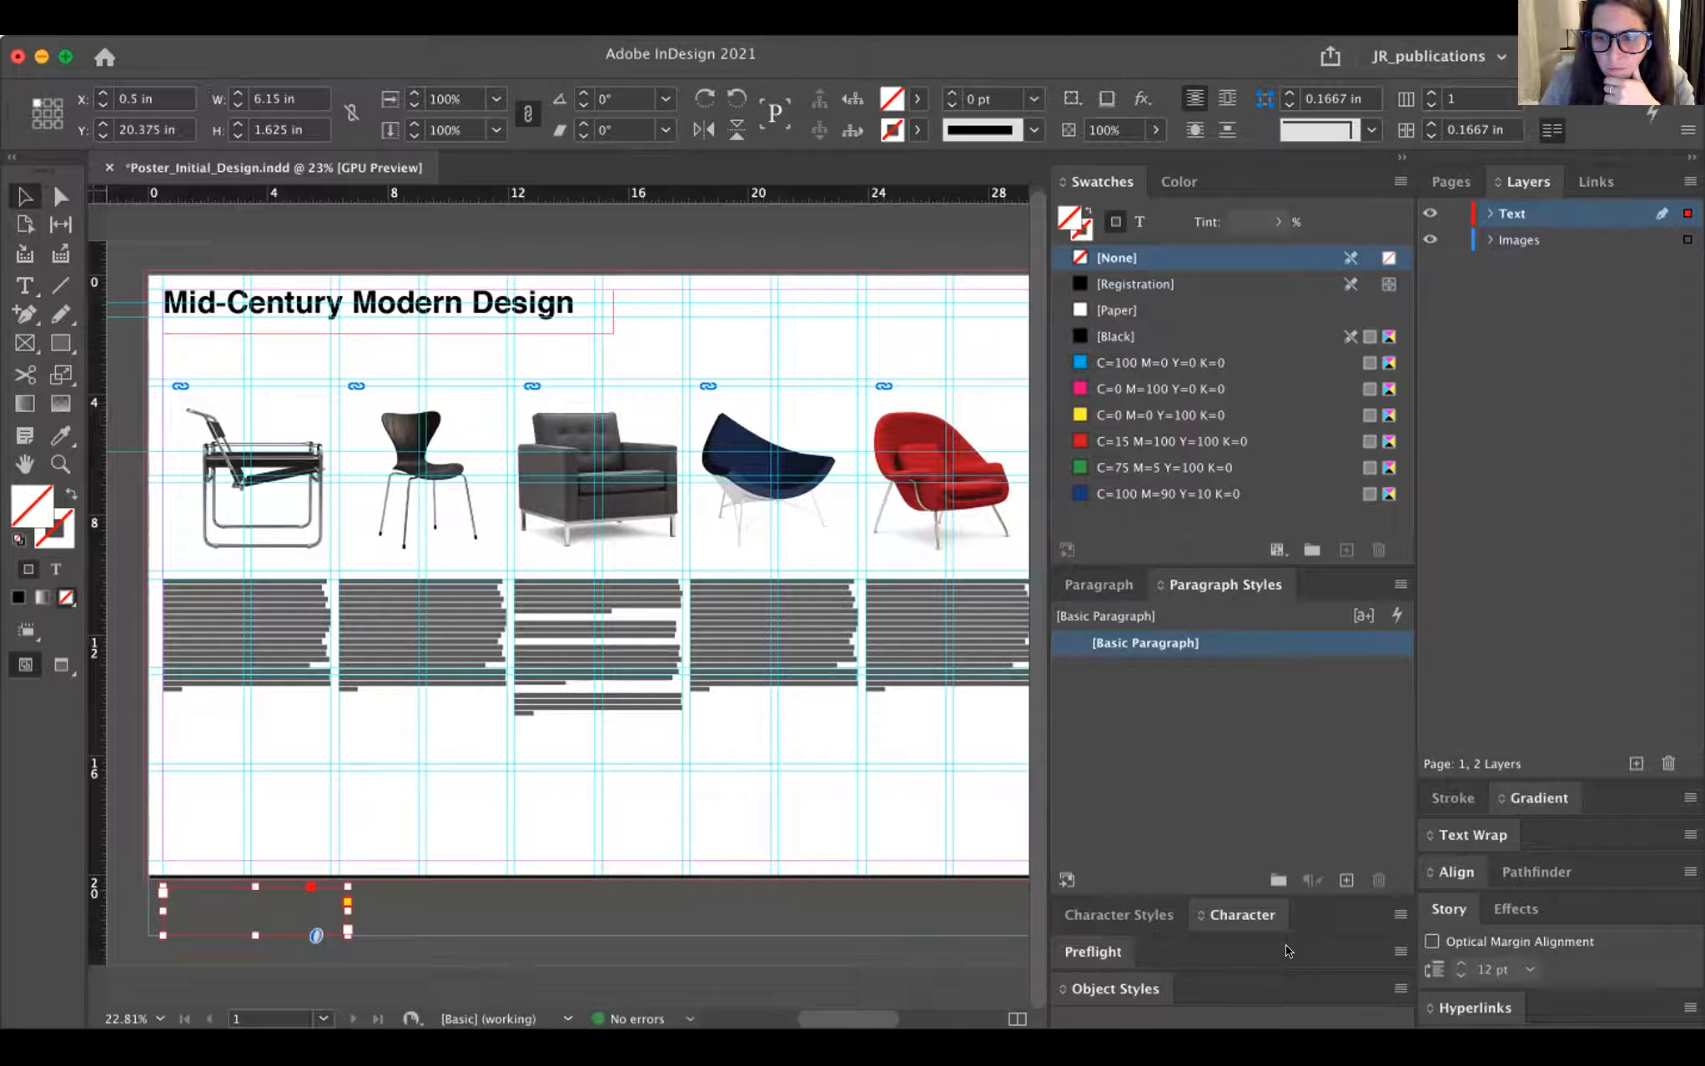
left_click(237, 133)
left_click(237, 124)
left_click(237, 124)
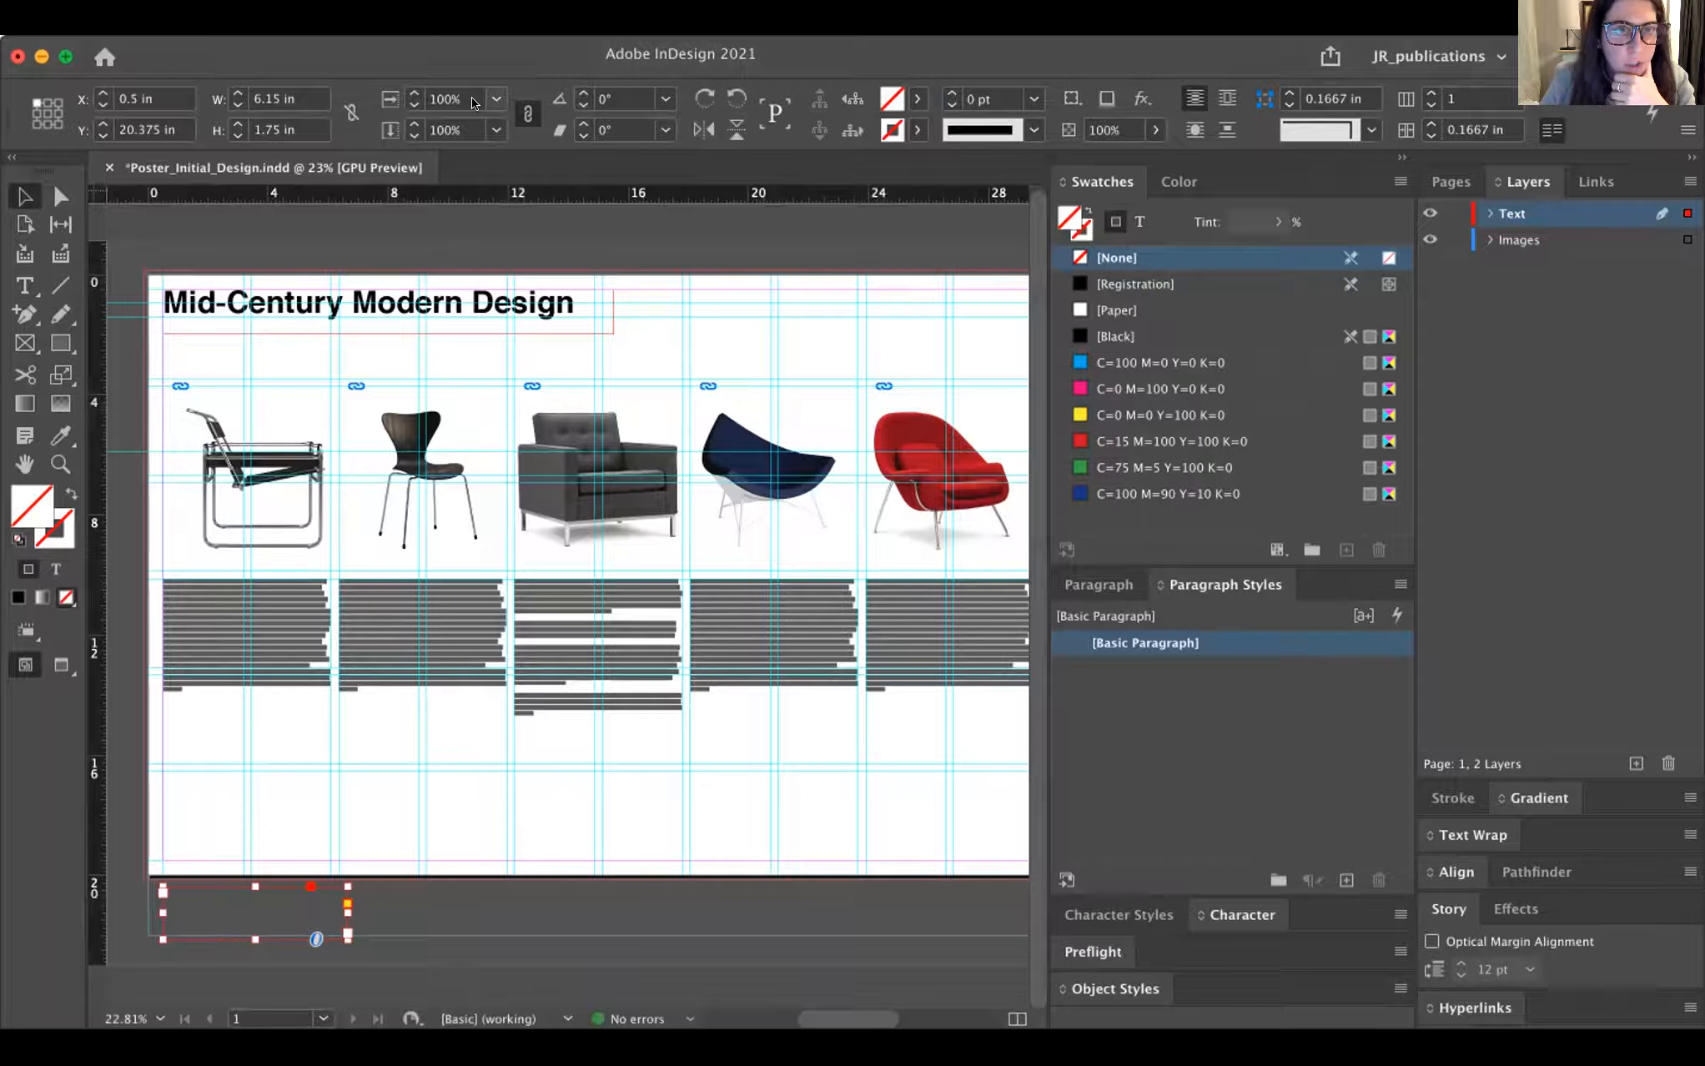
- Divide the slug text frame into 2 columns with a 0.25 in gutter
left_click(1423, 89)
left_click(1422, 88)
left_click(1422, 88)
left_click(1423, 88)
left_click(1423, 91)
left_click(1422, 102)
left_click(1423, 102)
left_click(1423, 102)
left_click(1422, 102)
left_click(1423, 102)
left_click(1423, 101)
left_click(1422, 102)
left_click(1422, 102)
left_click(1422, 101)
left_click(1422, 102)
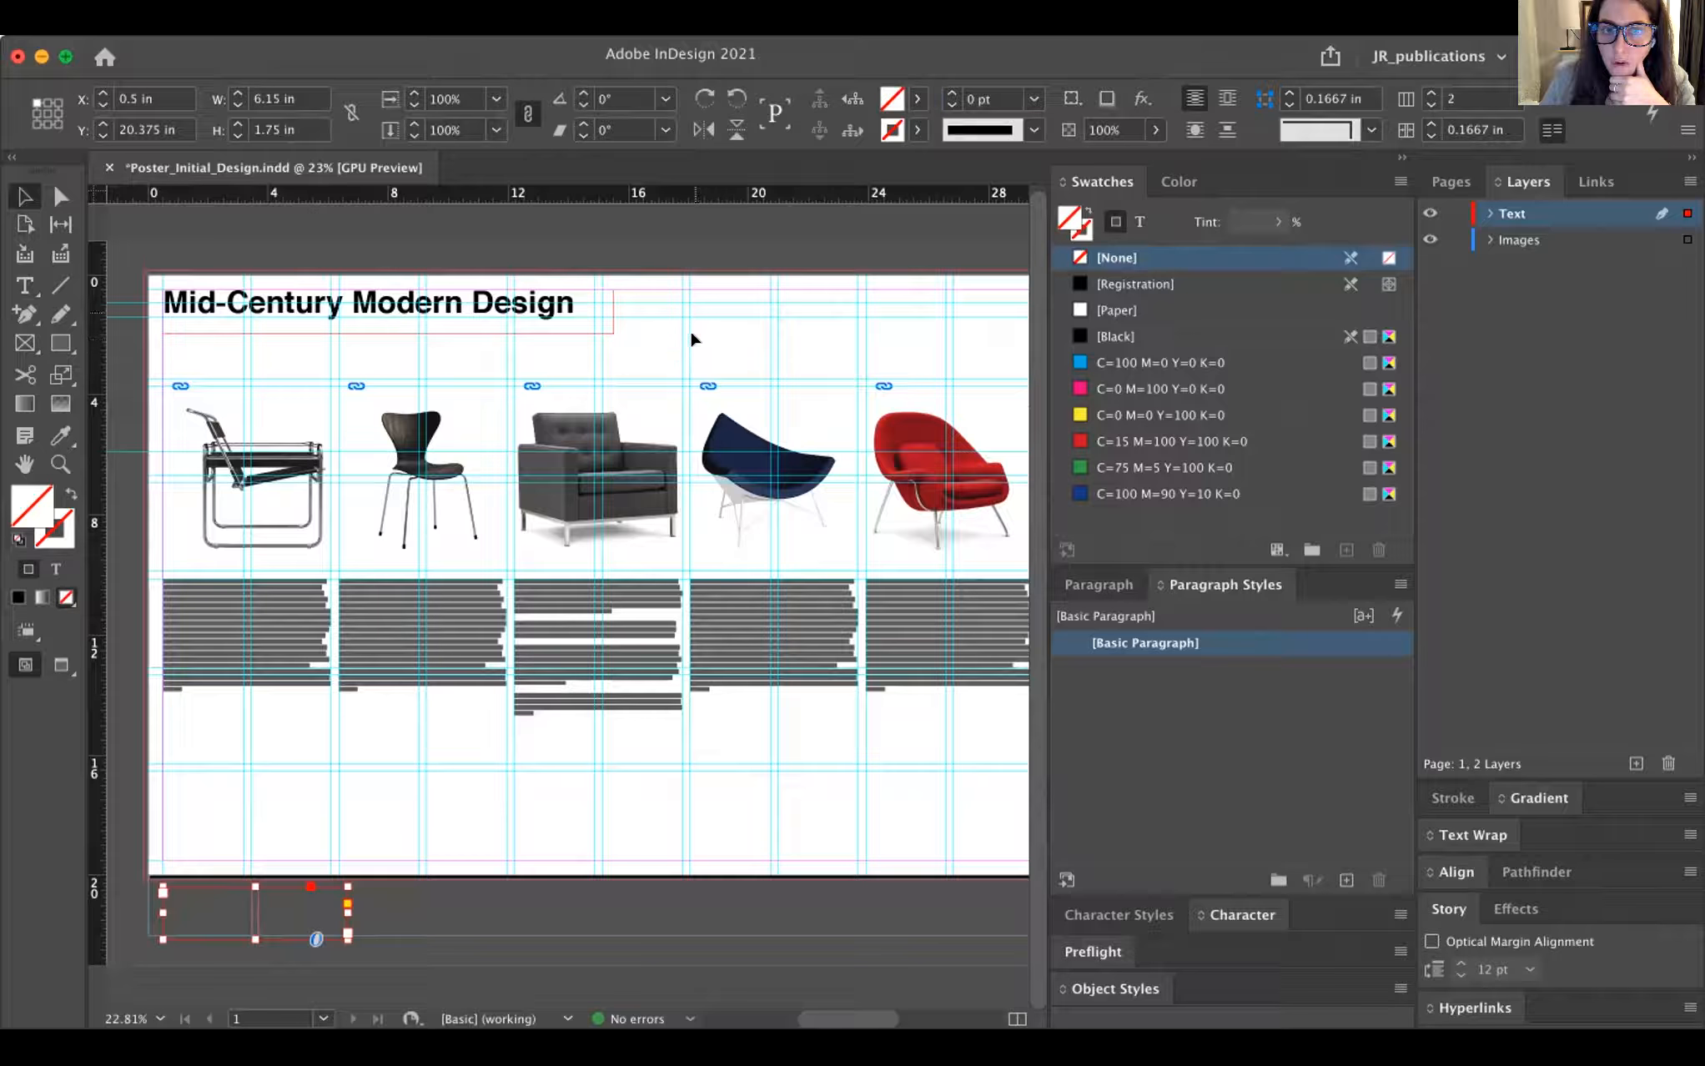
left_click(1429, 124)
left_click(1428, 123)
left_click(1429, 123)
left_click(1428, 137)
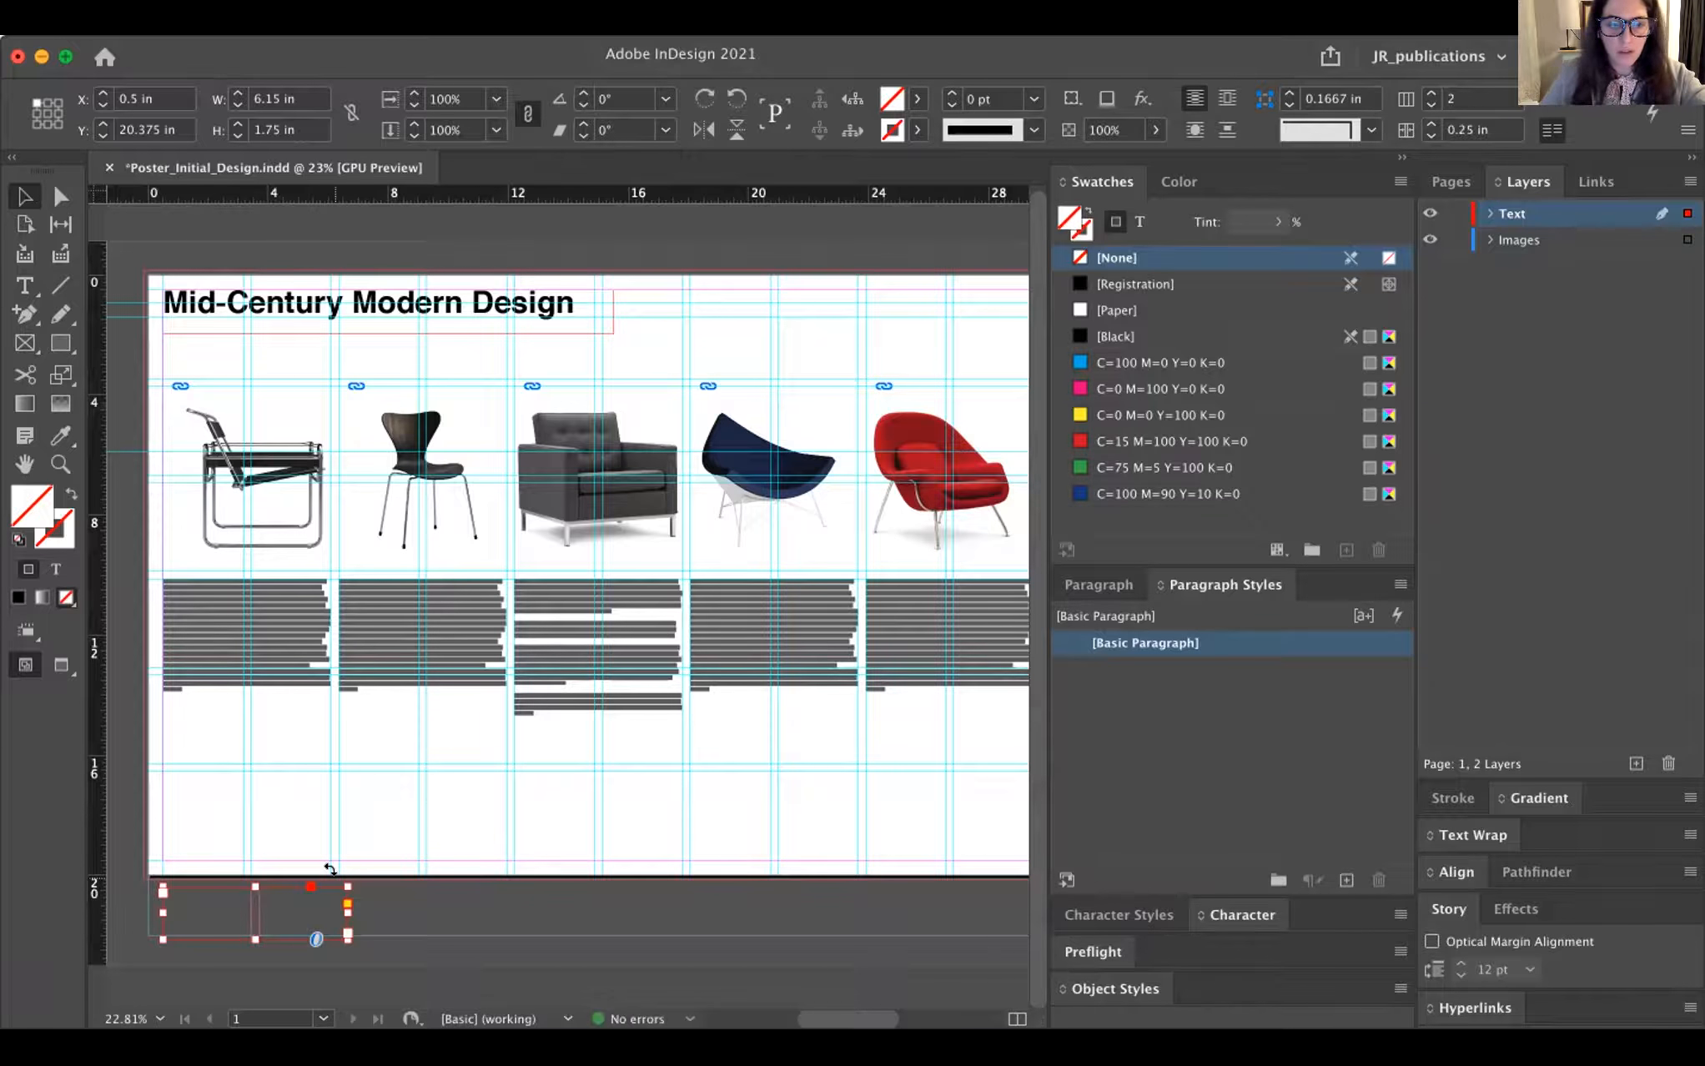
- Fill the slug frame's first column with three lines: the designer's full name, "Applications of Graphic Design" and "Project 1"
key("super+equal")
key("super+1")
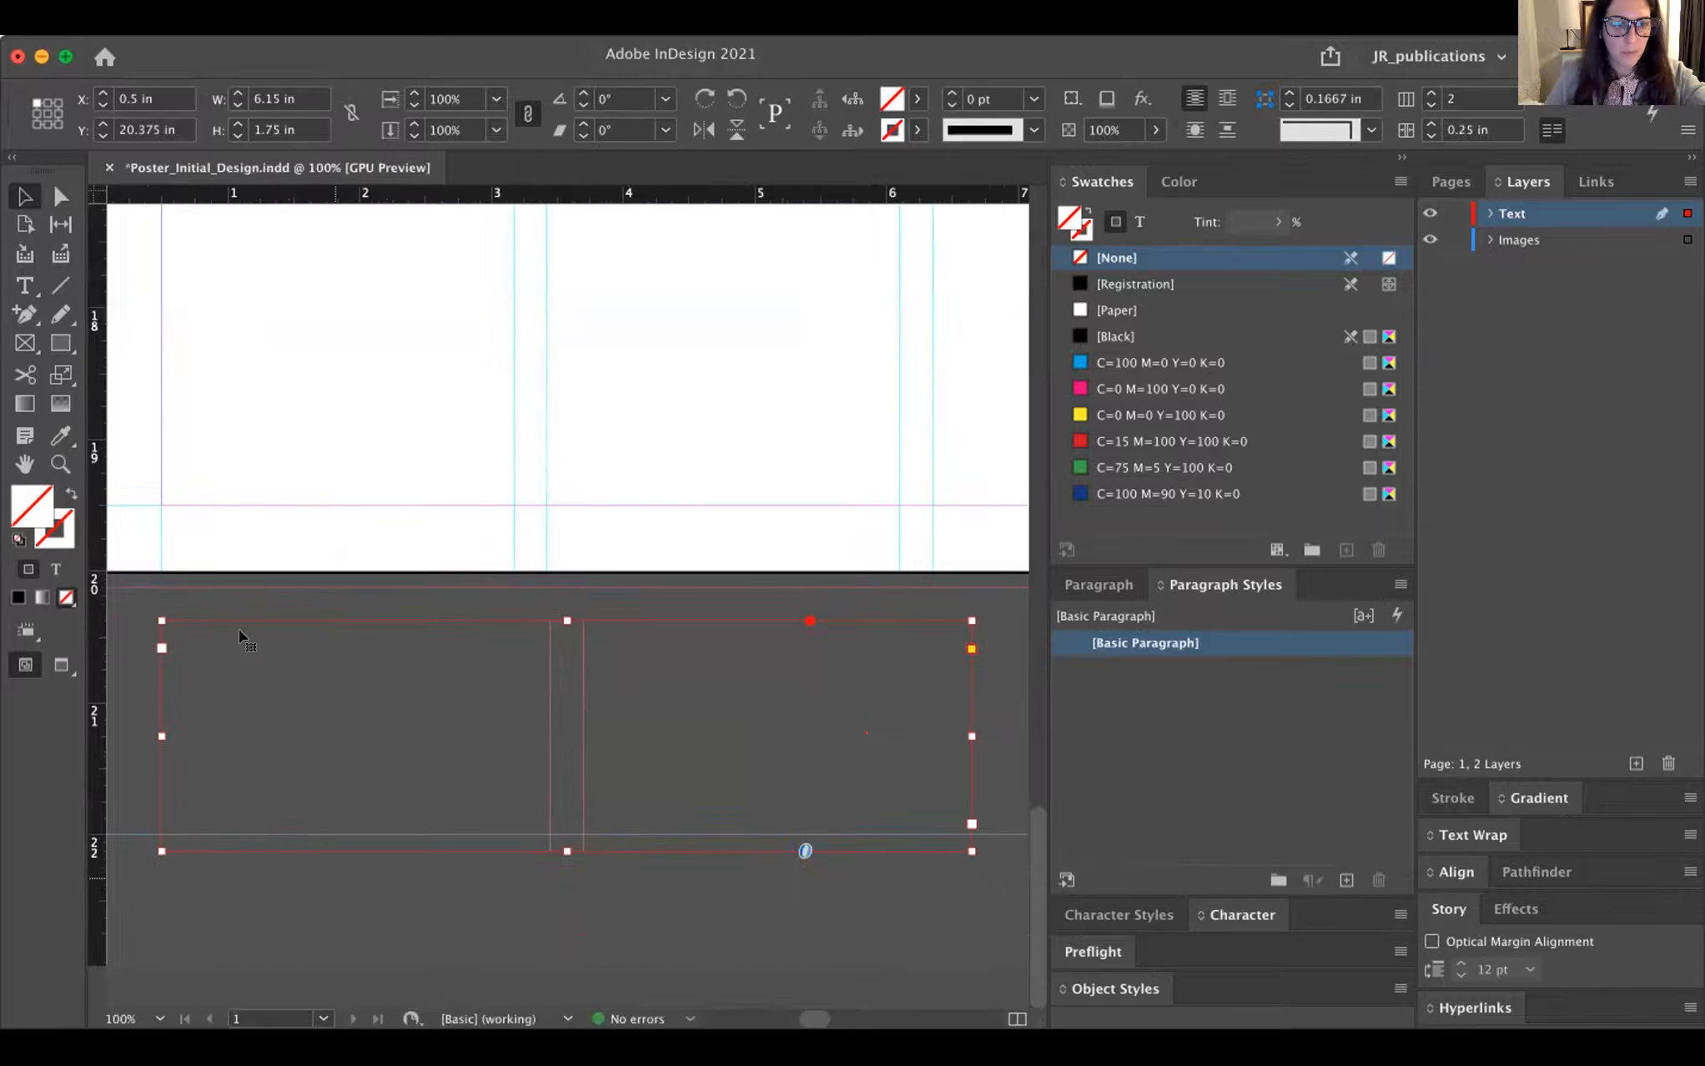
double_click(305, 721)
type("Jennifer Reed")
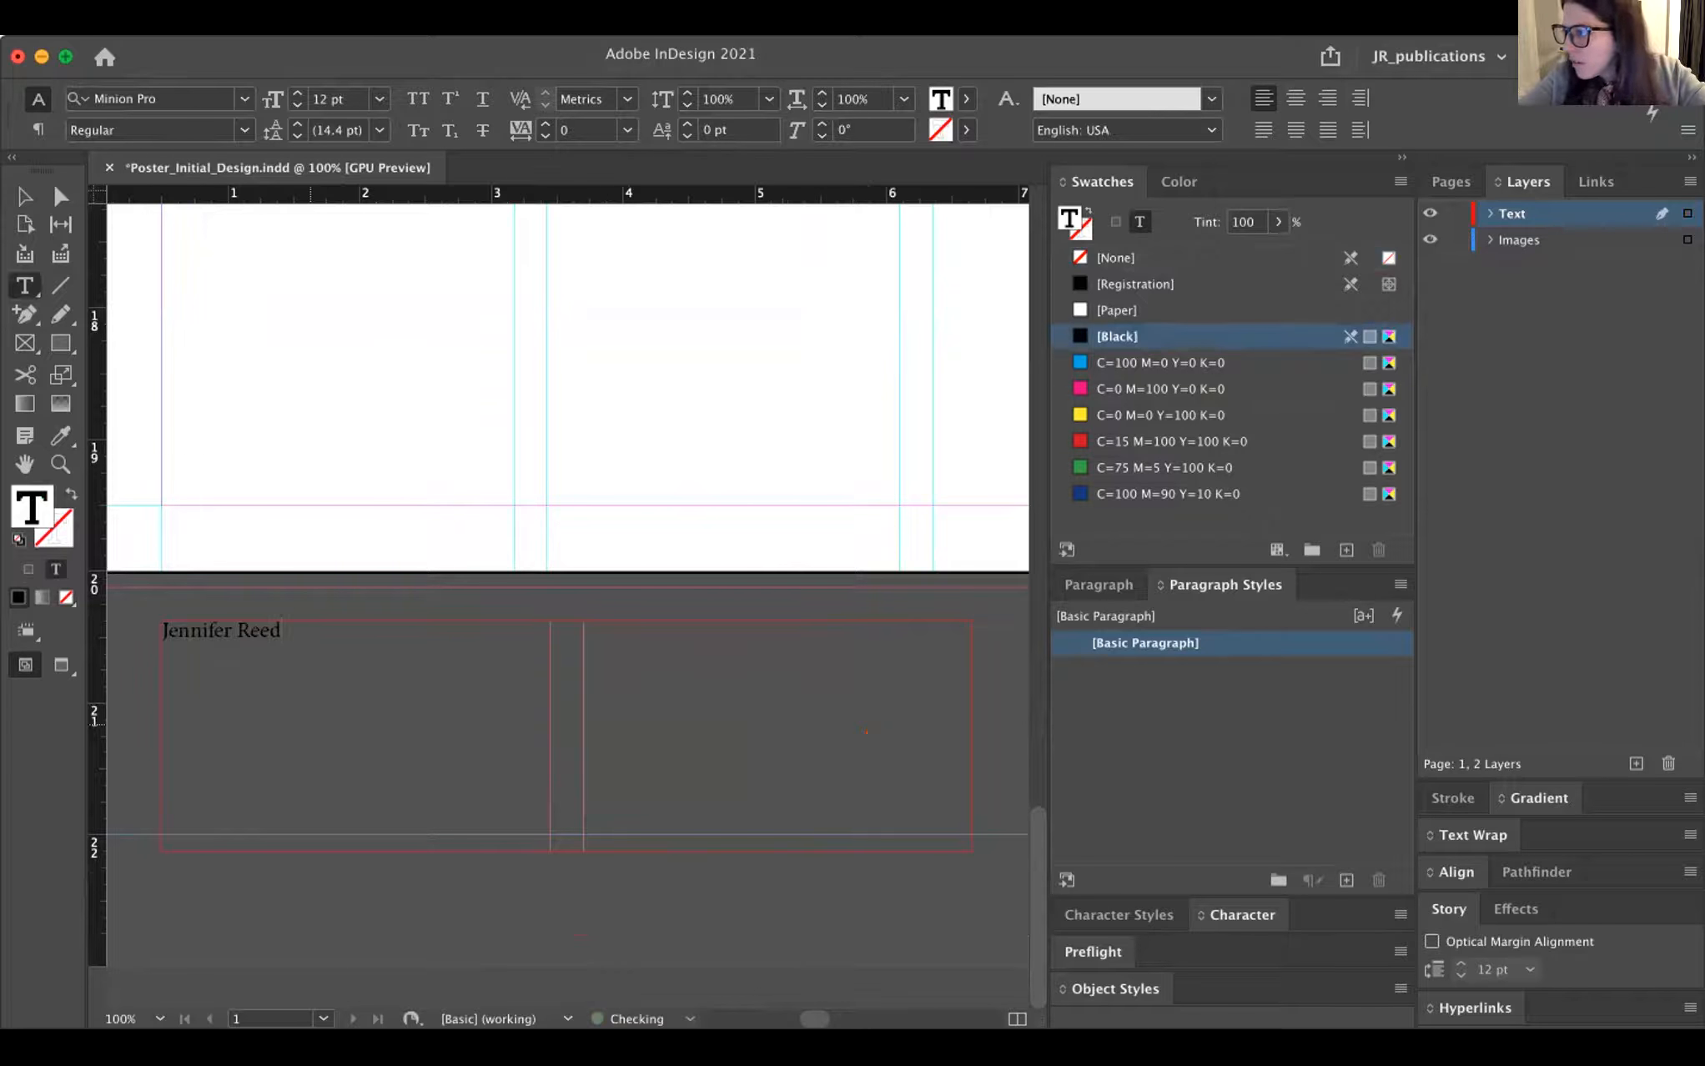
key("Return")
type("A")
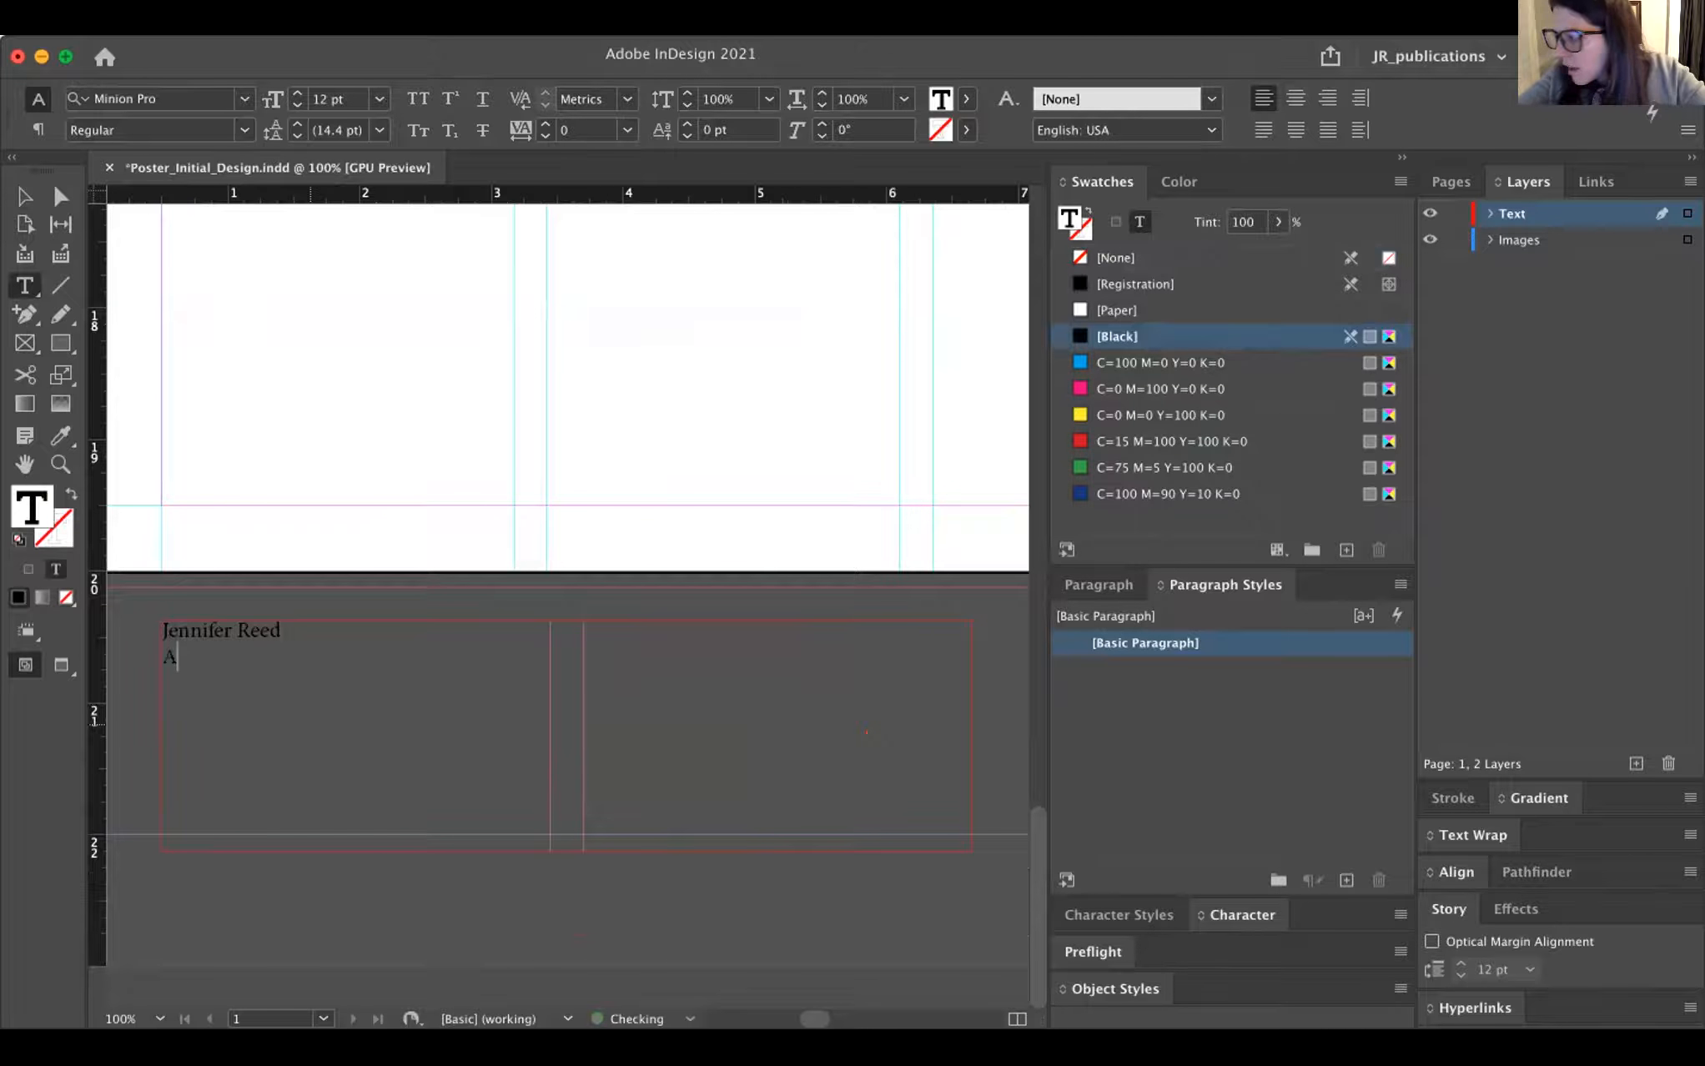
type("pplications of Graphic Design ")
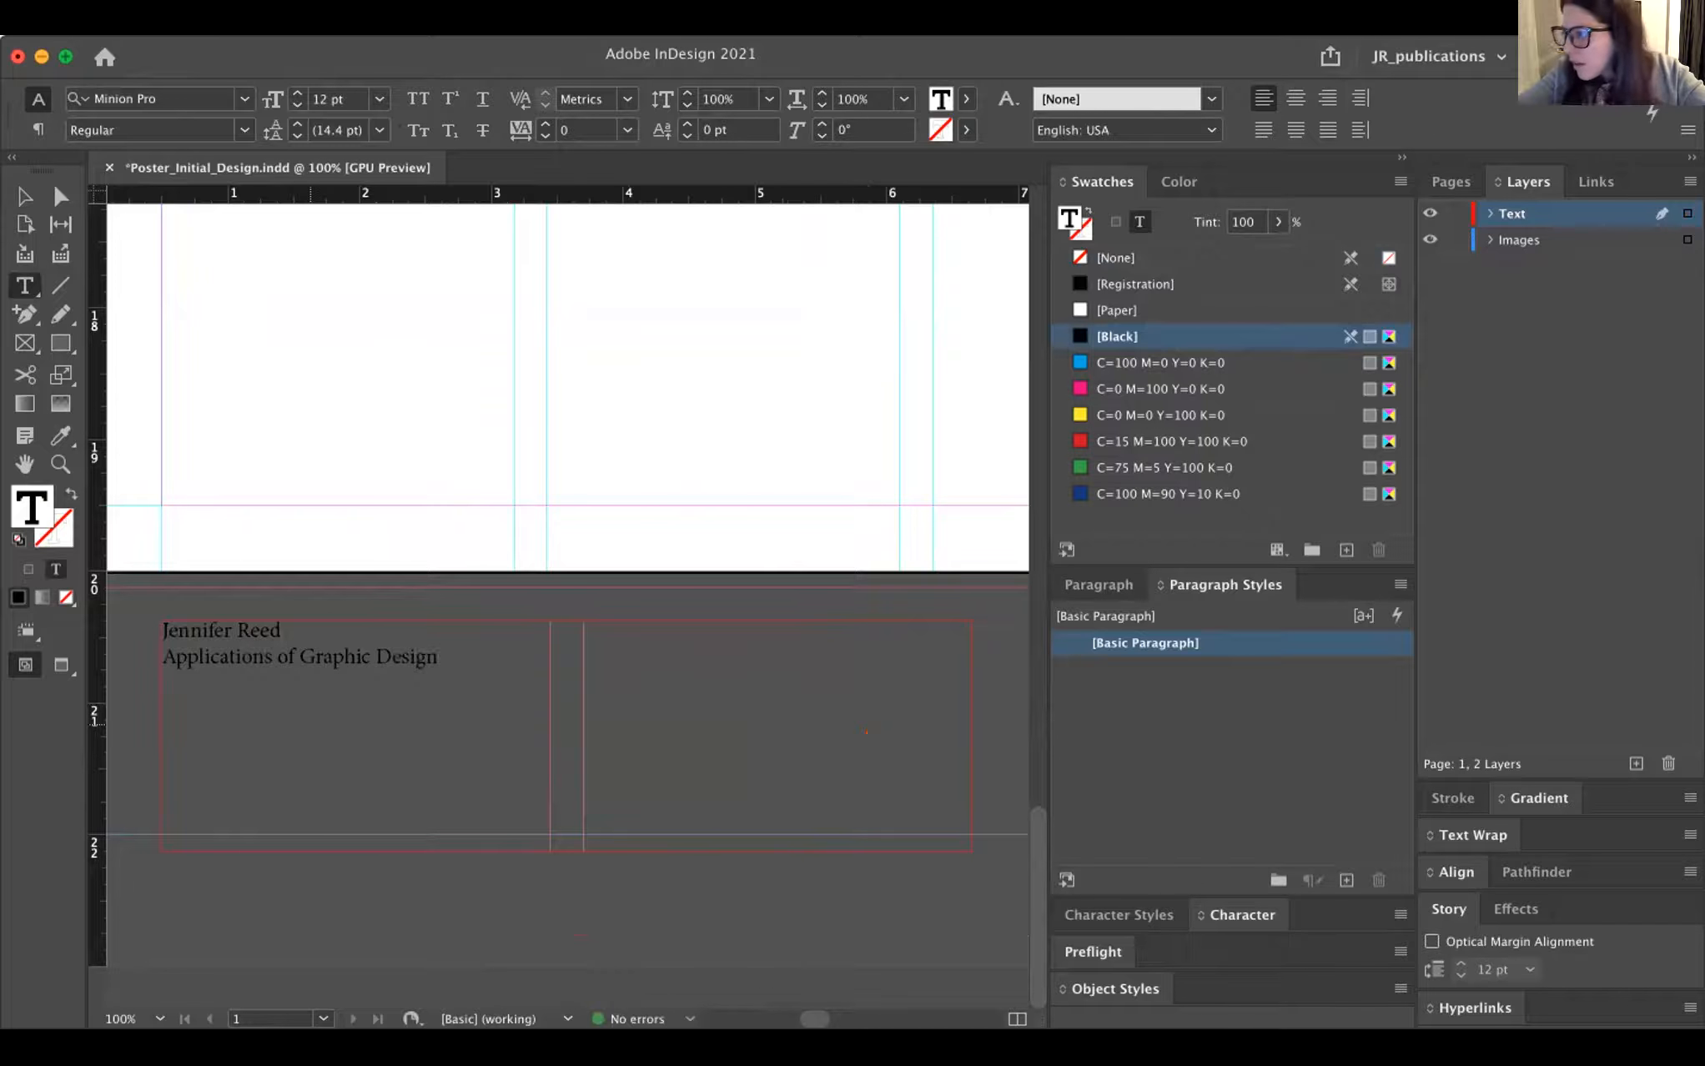
type("Project 1")
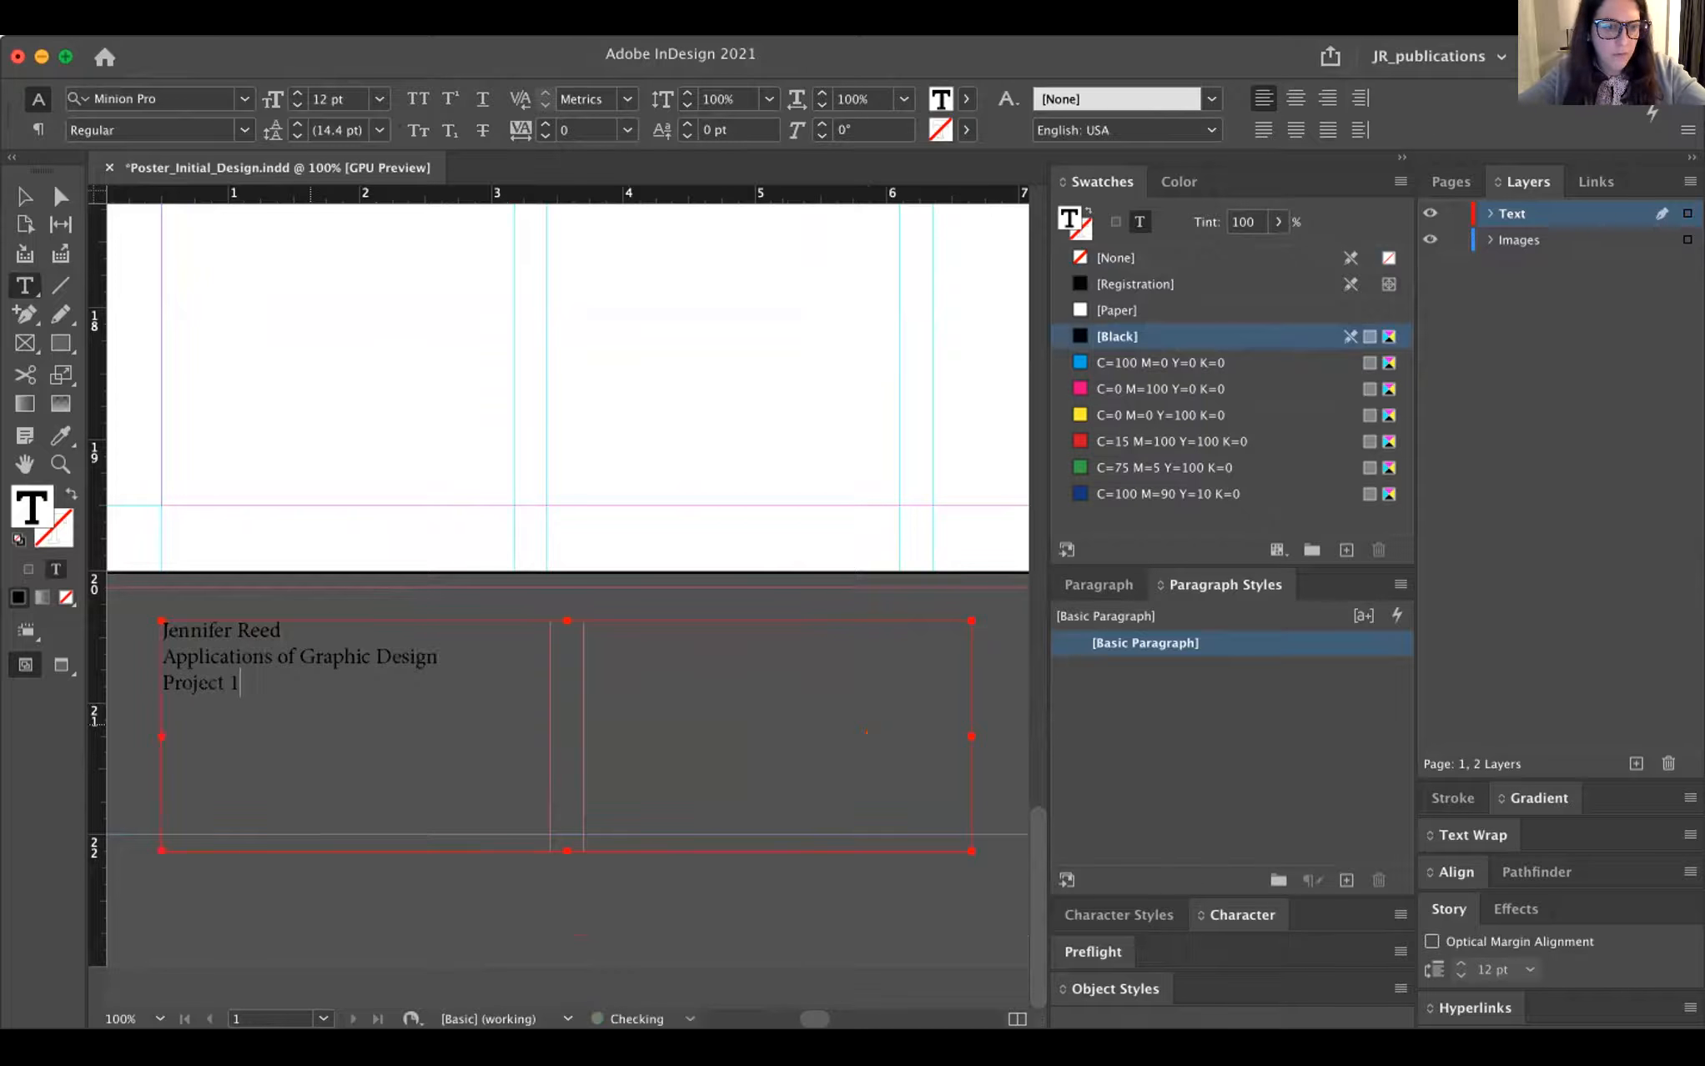
- Set all of the slug text in Helvetica (TT) Regular at 14 pt
key("super+a")
left_click(242, 99)
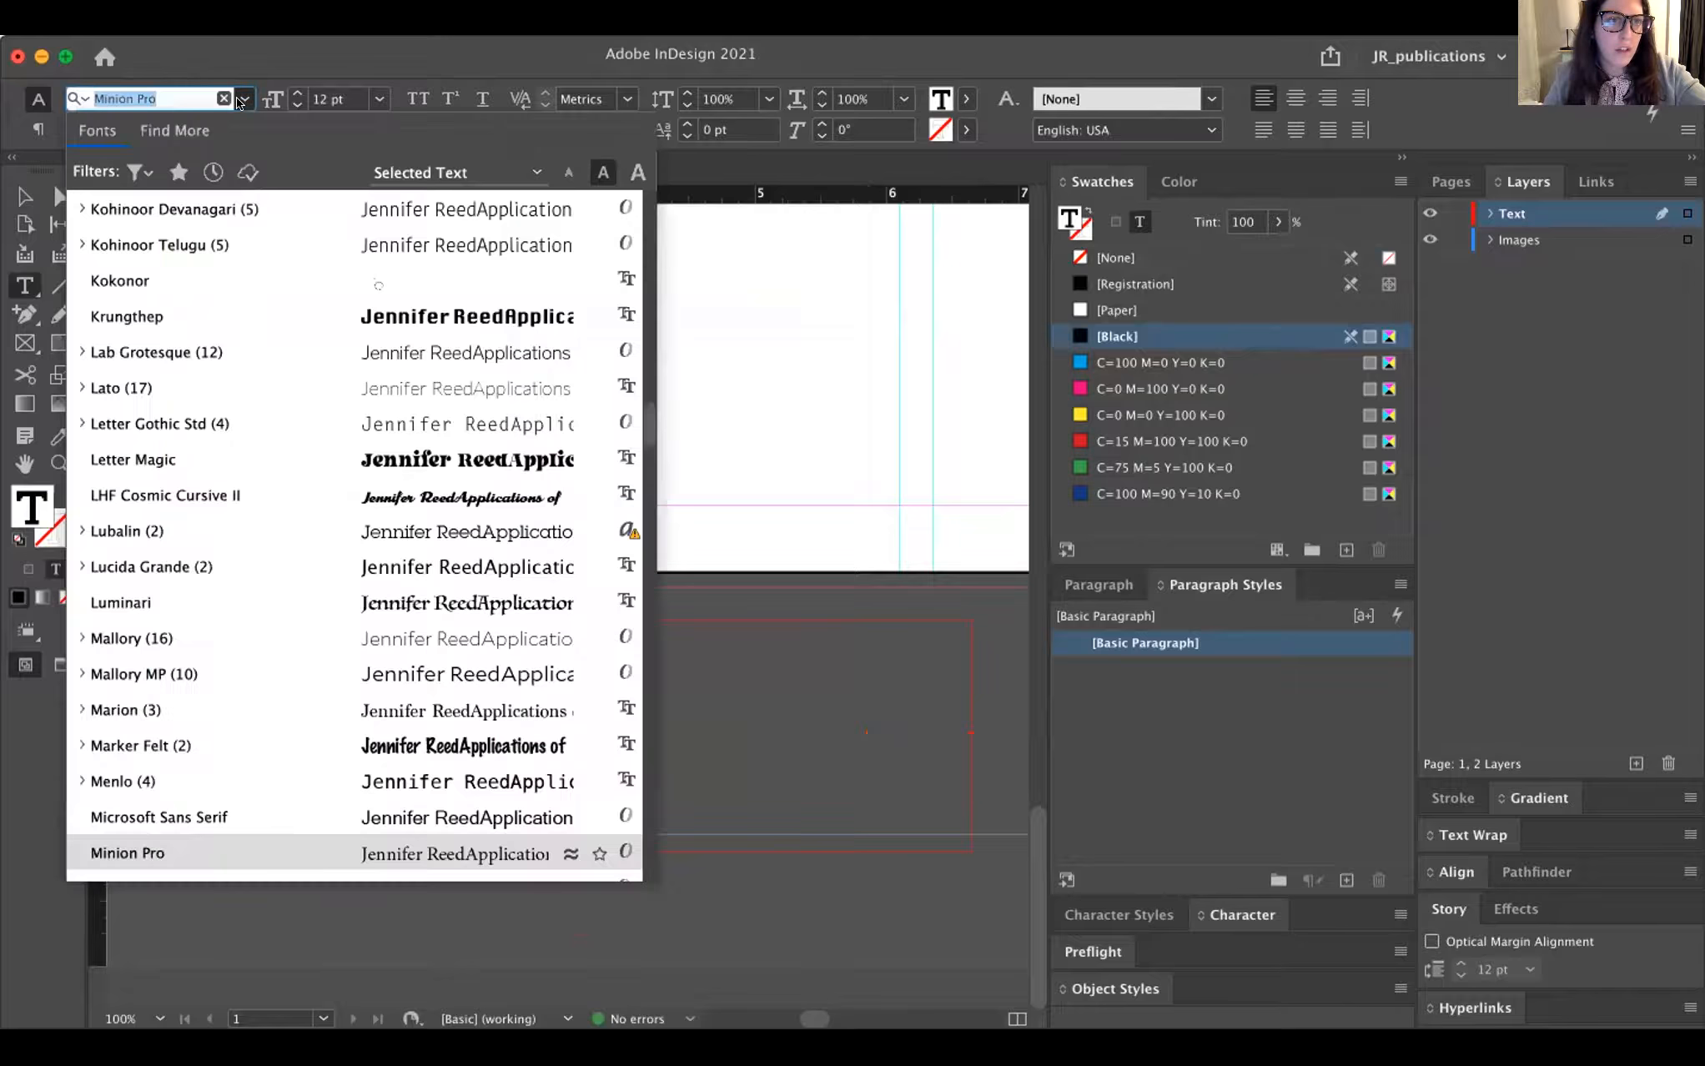
type("helve")
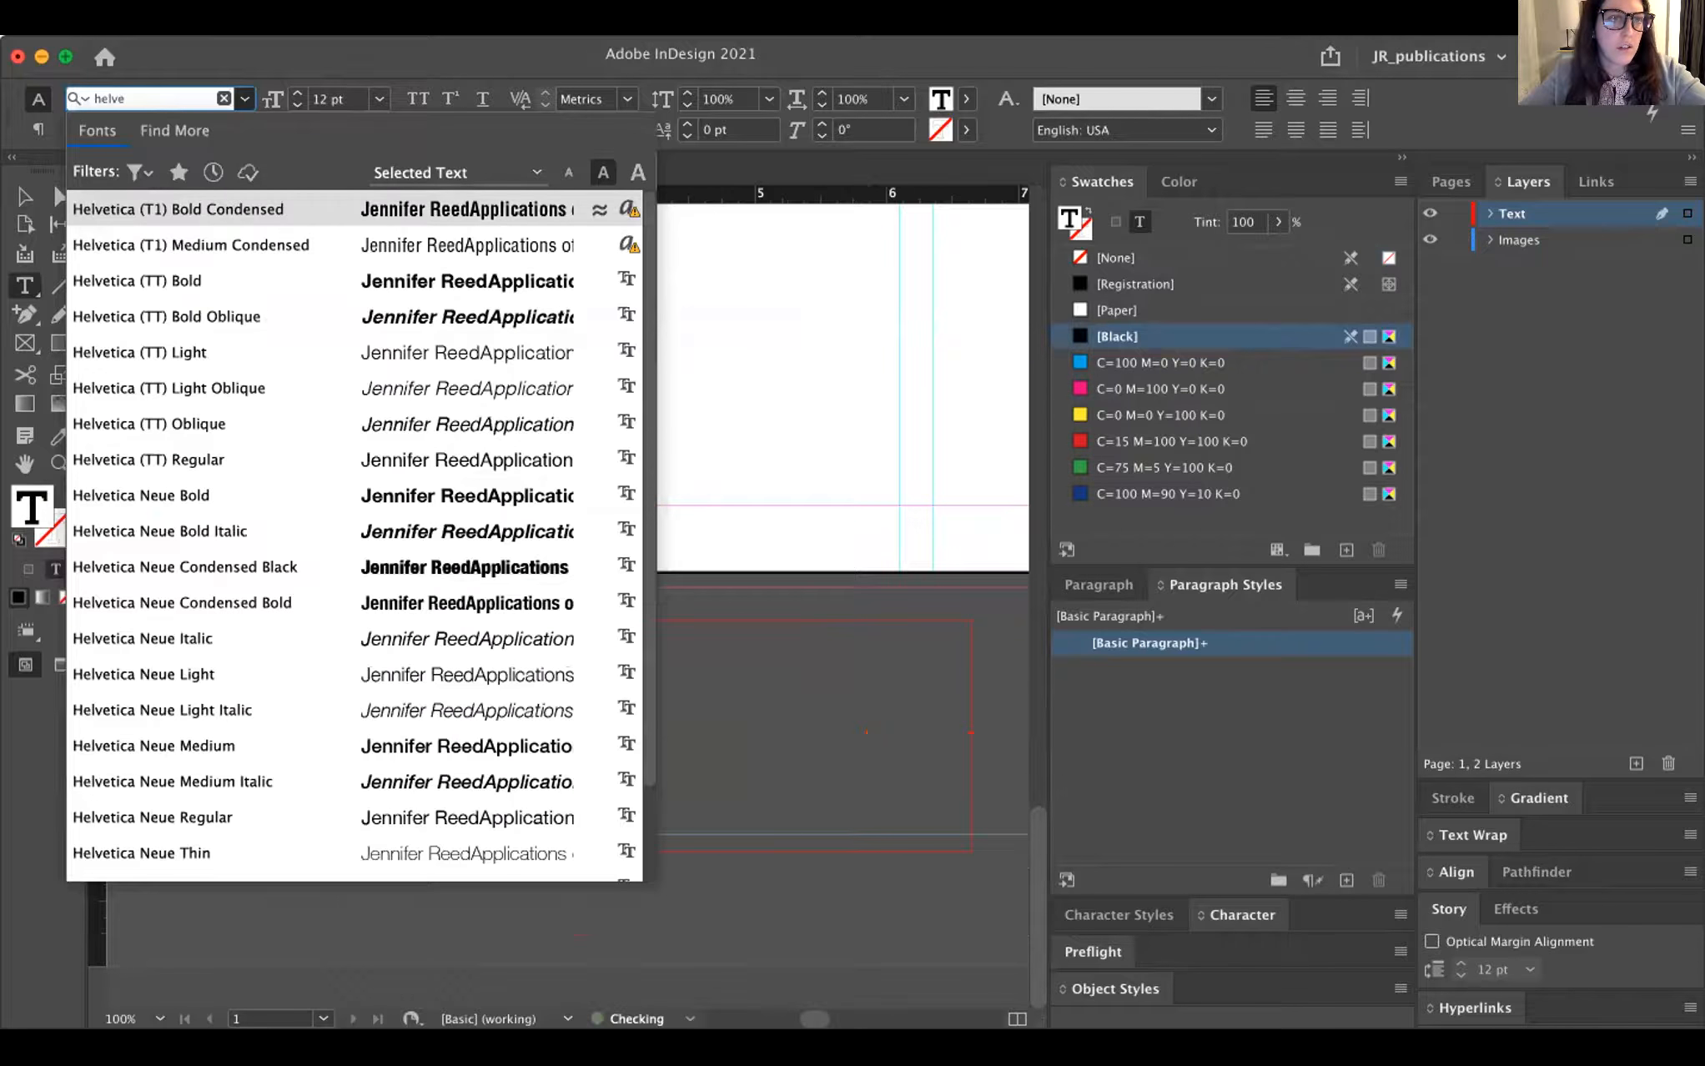
left_click(216, 451)
left_click(259, 638)
key("super+a")
key("super+shift+period")
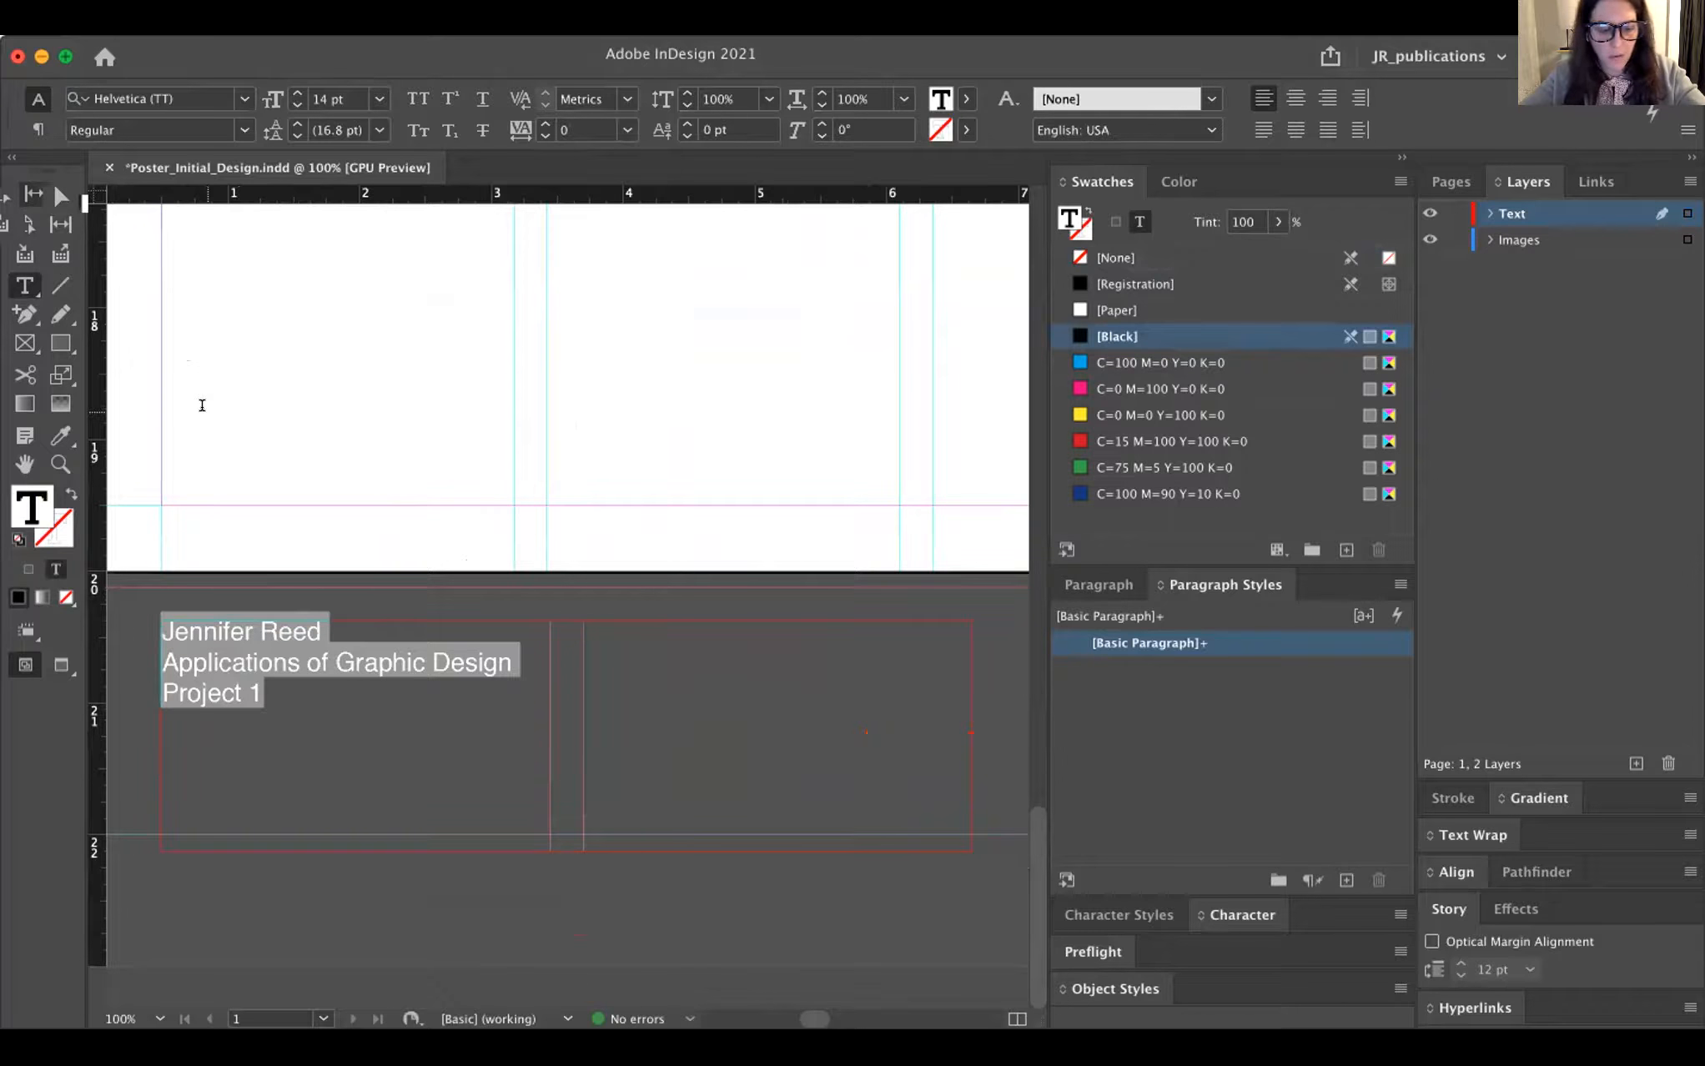
- Move the slug text frame up to Y 20.25 in, keeping it aligned with the left margin
left_click(22, 197)
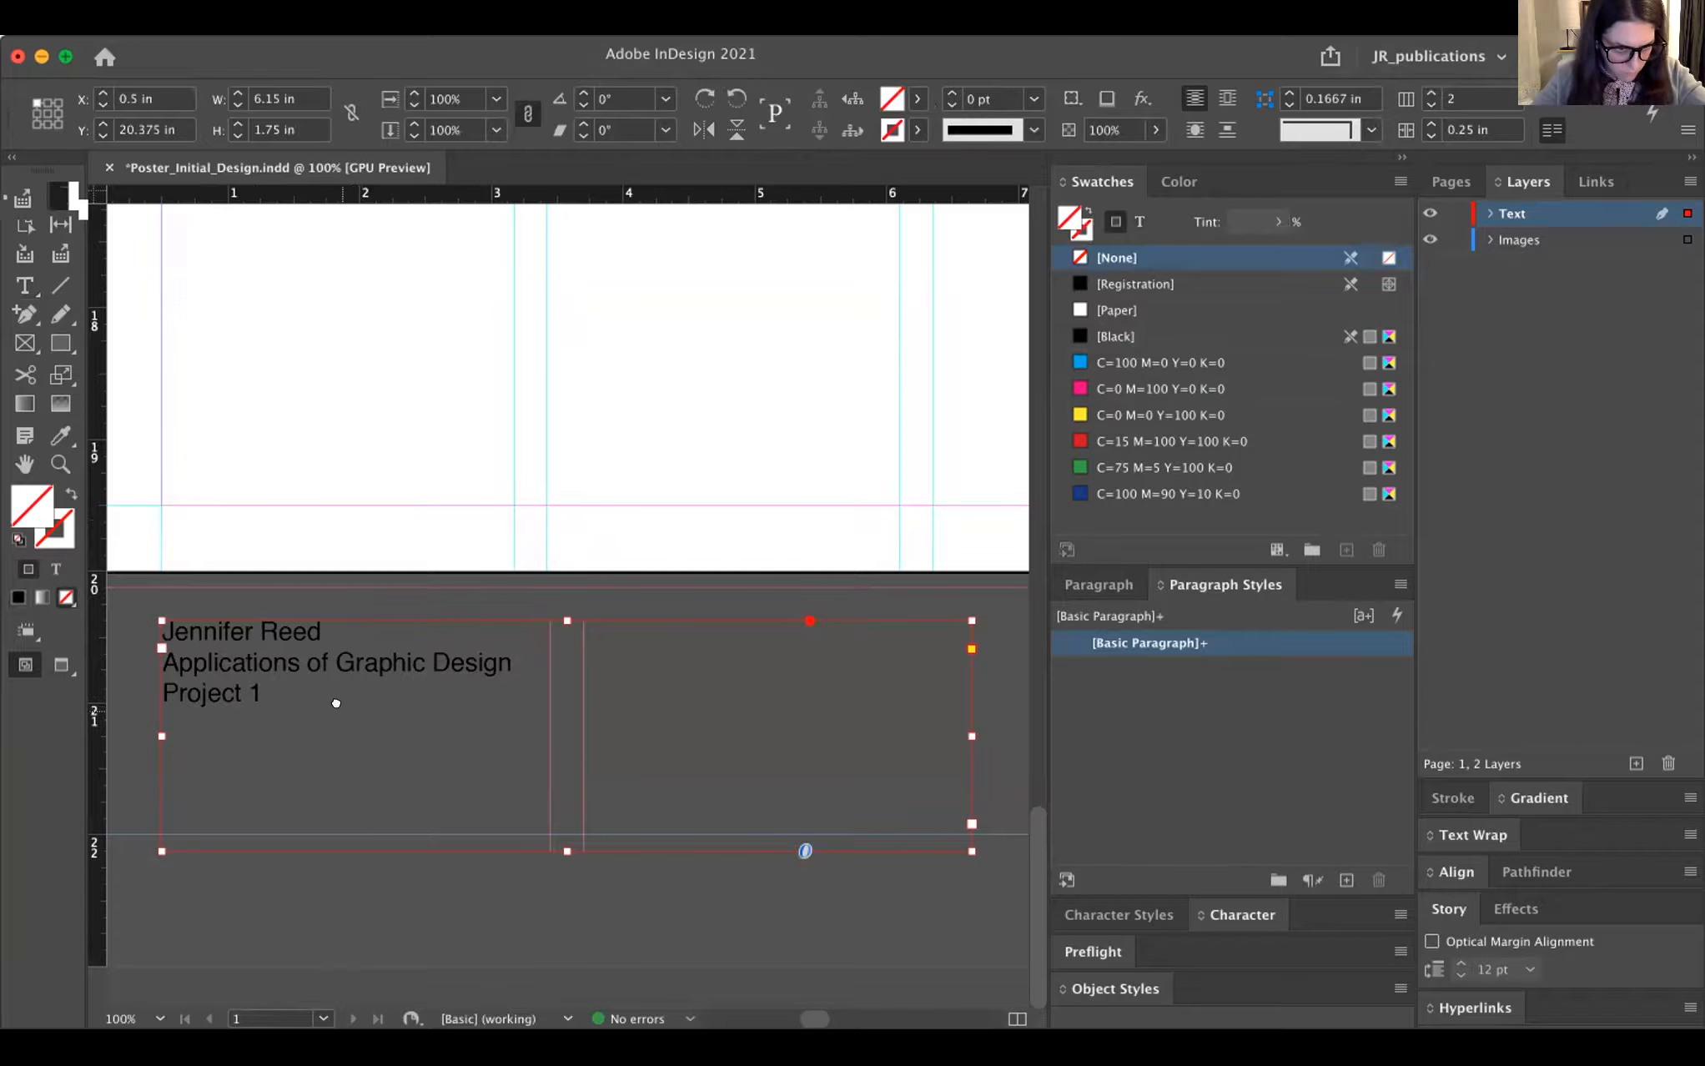
scroll(440, 719, "left", 2)
scroll(440, 719, "left", 4)
left_click_drag(443, 725, 444, 709)
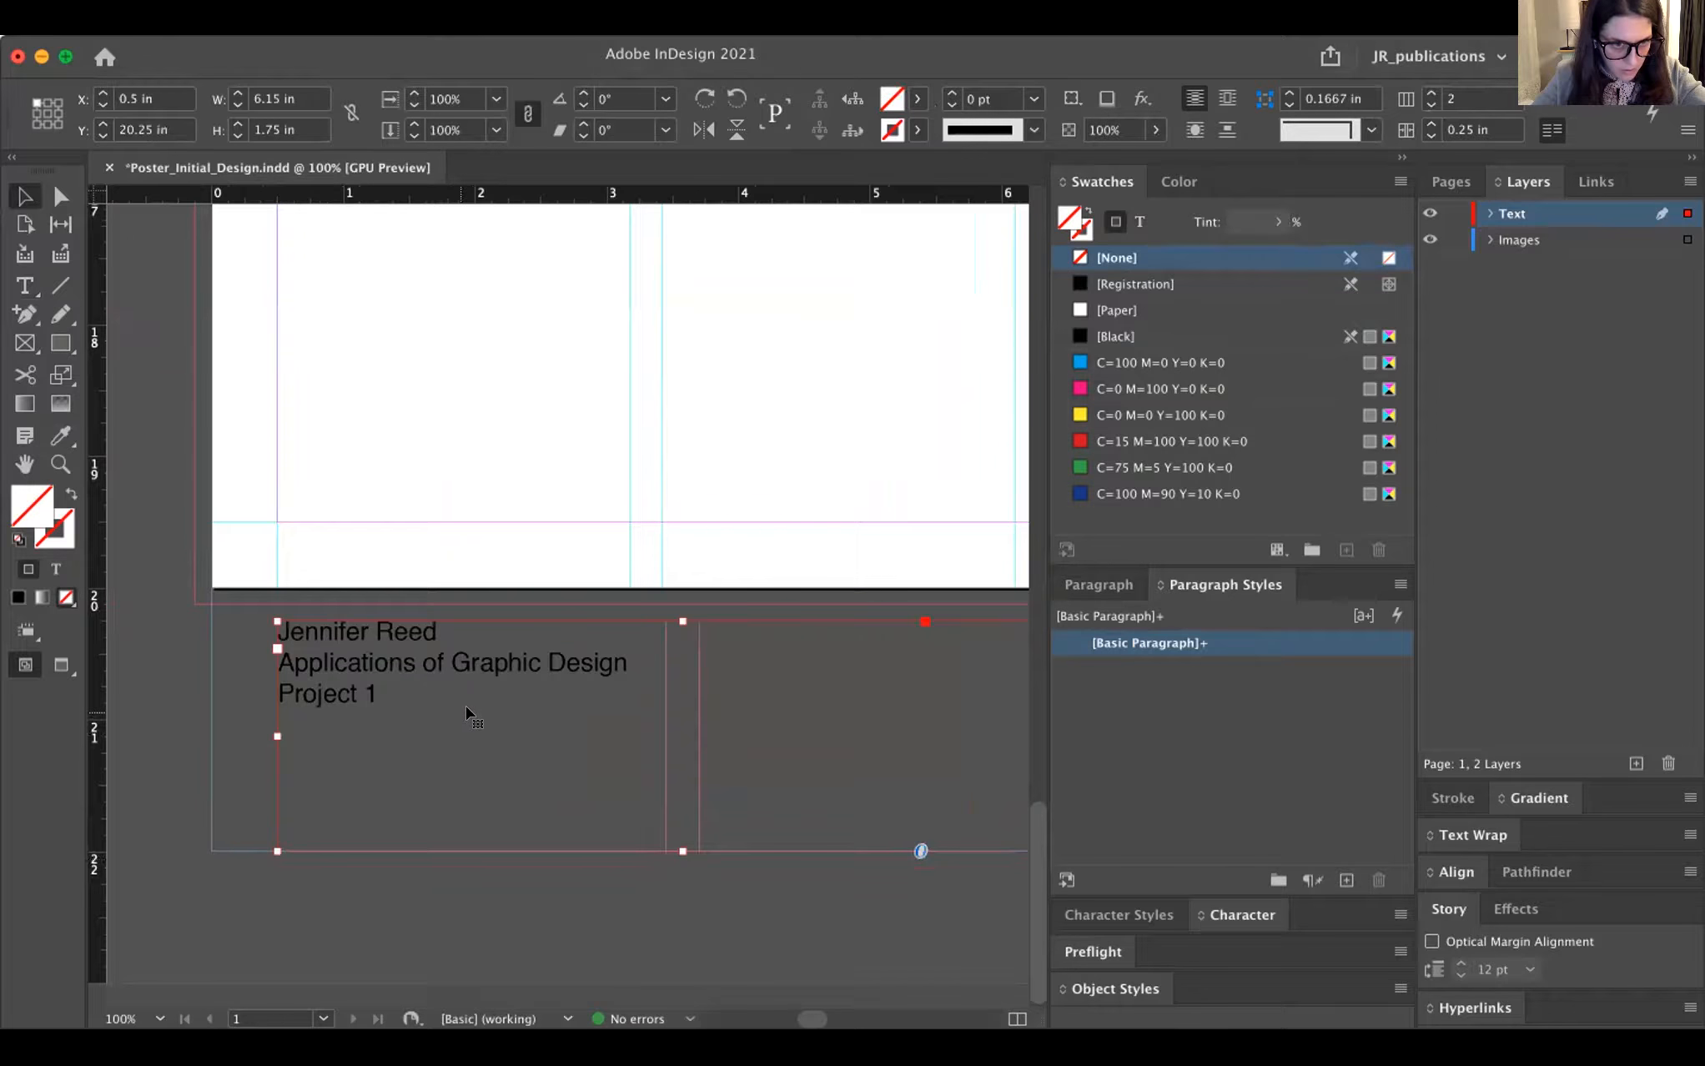
- Check the gap between the page's bottom edge and the slug text with a temporary 0.25 in square frame, and delete that frame
key("f")
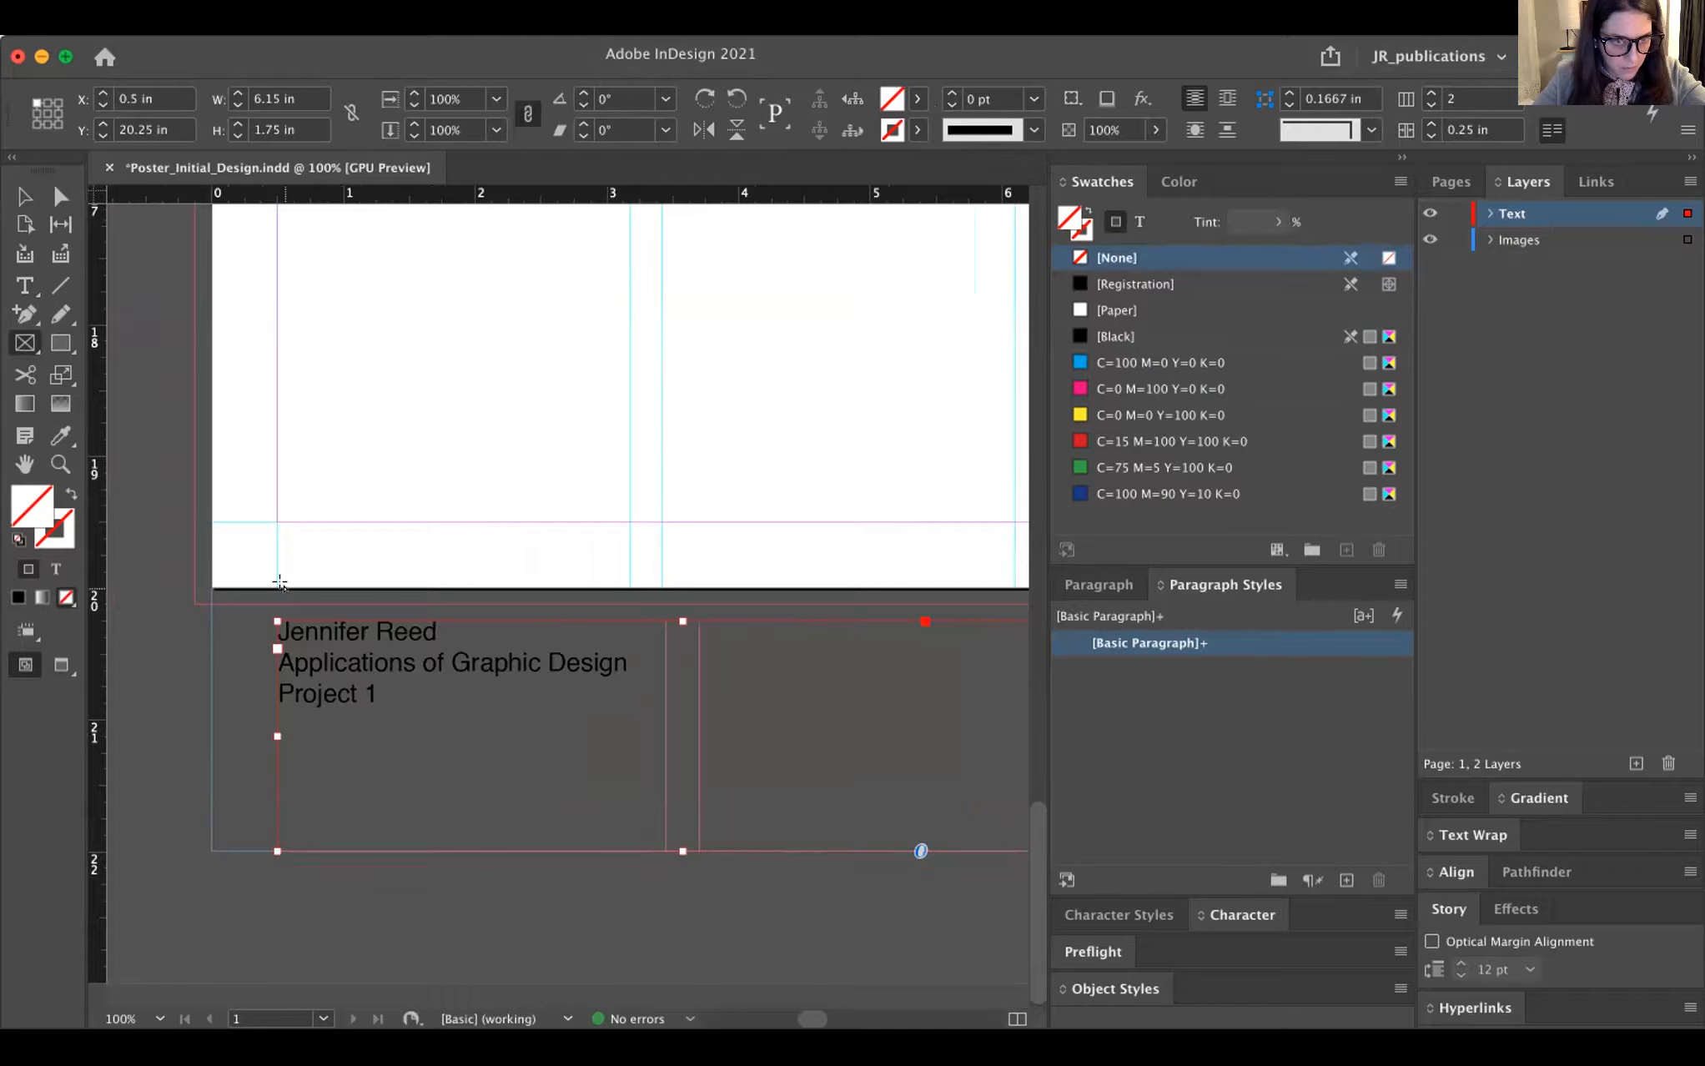
left_click_drag(284, 587, 338, 616)
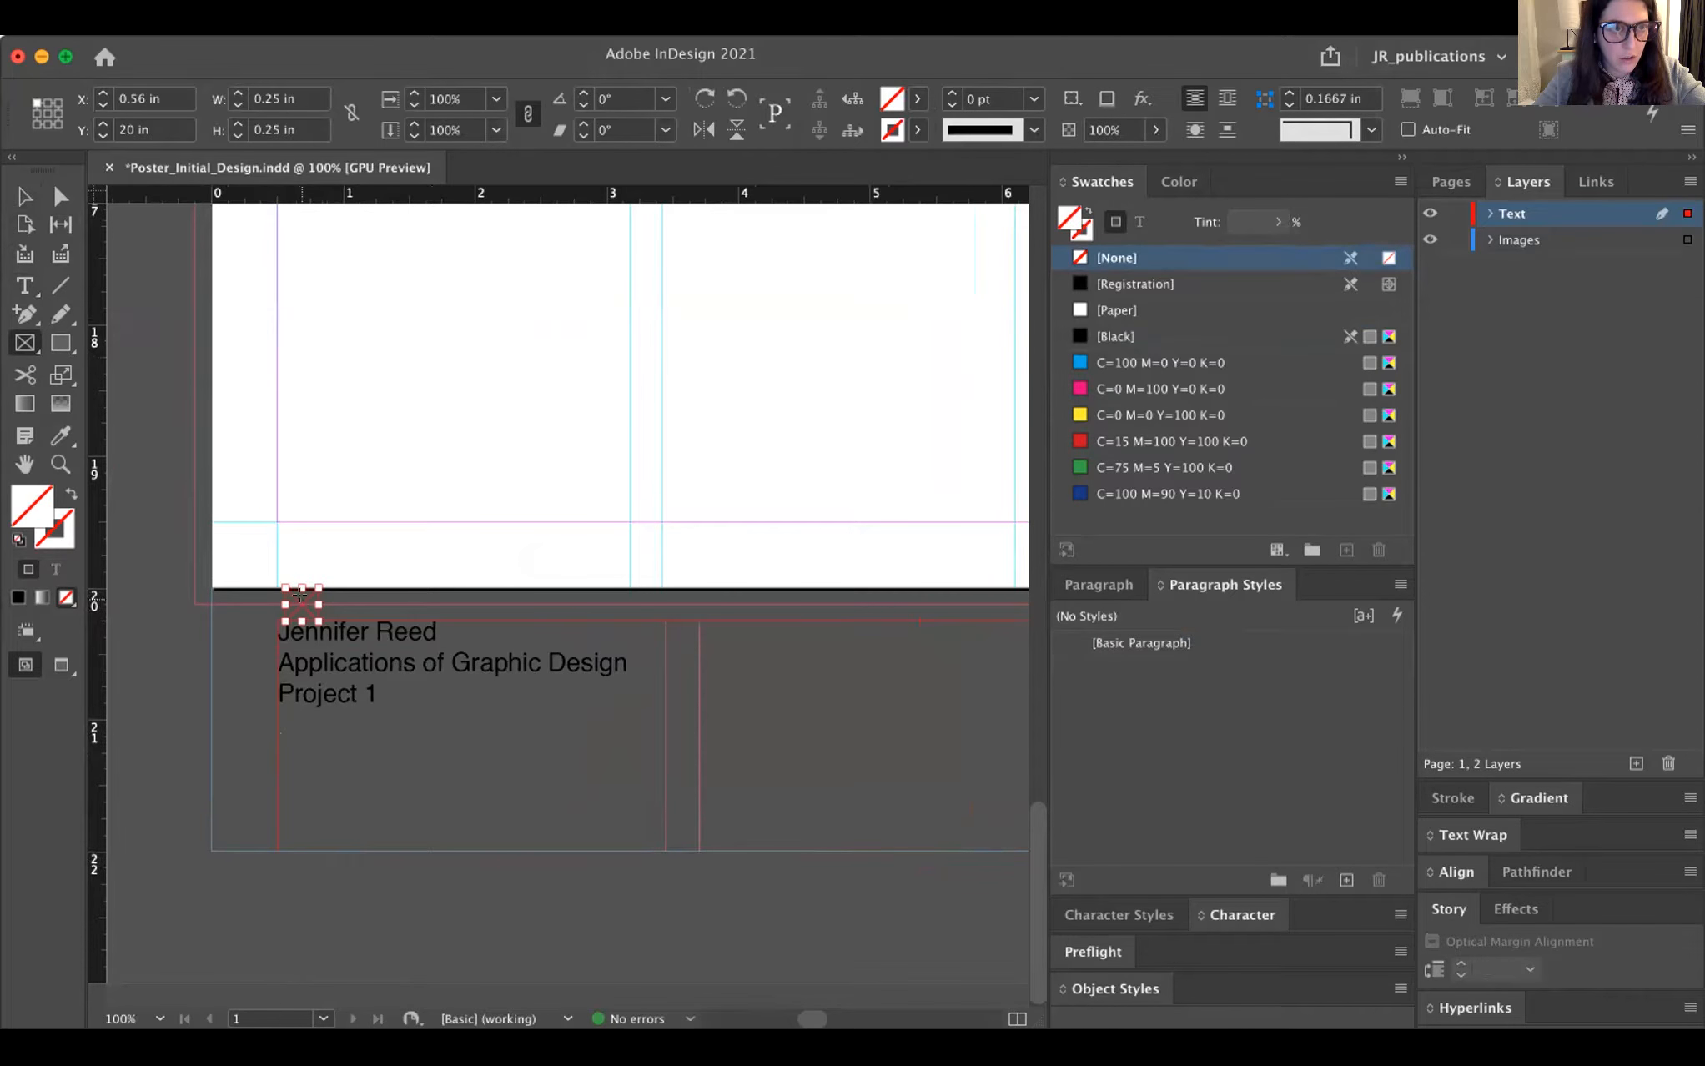
left_click(24, 197)
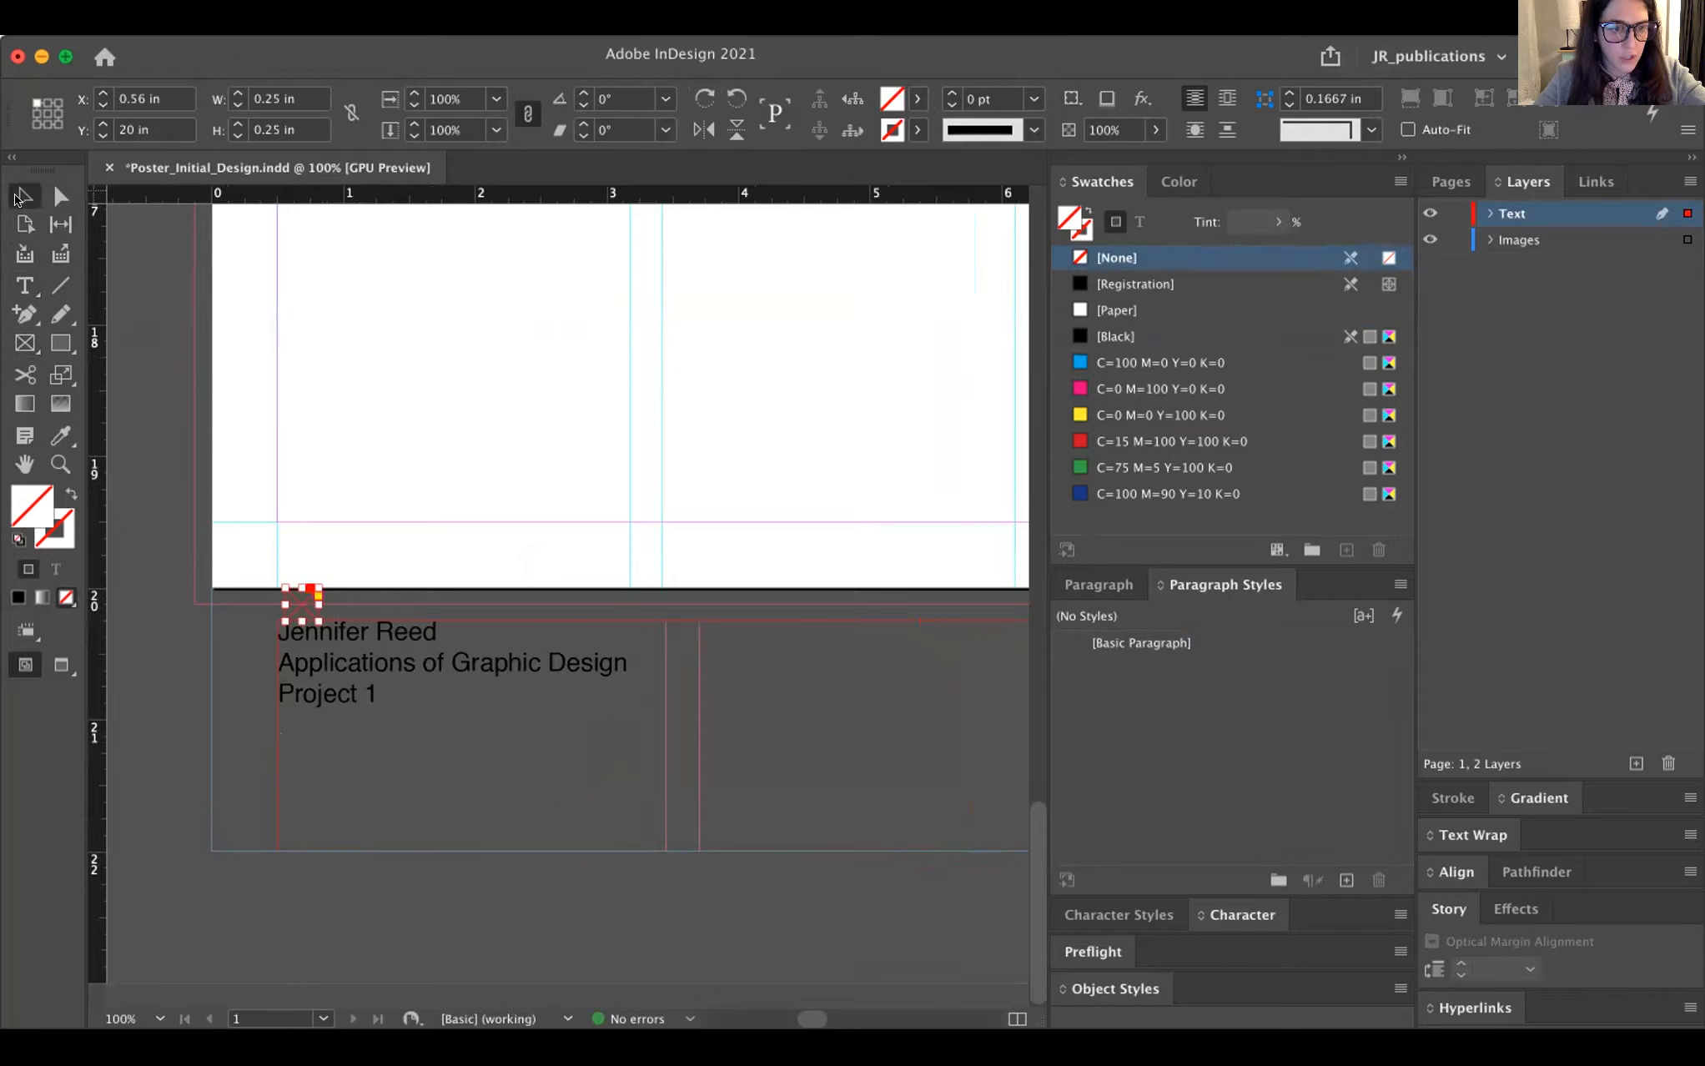
left_click(197, 636)
left_click(299, 604)
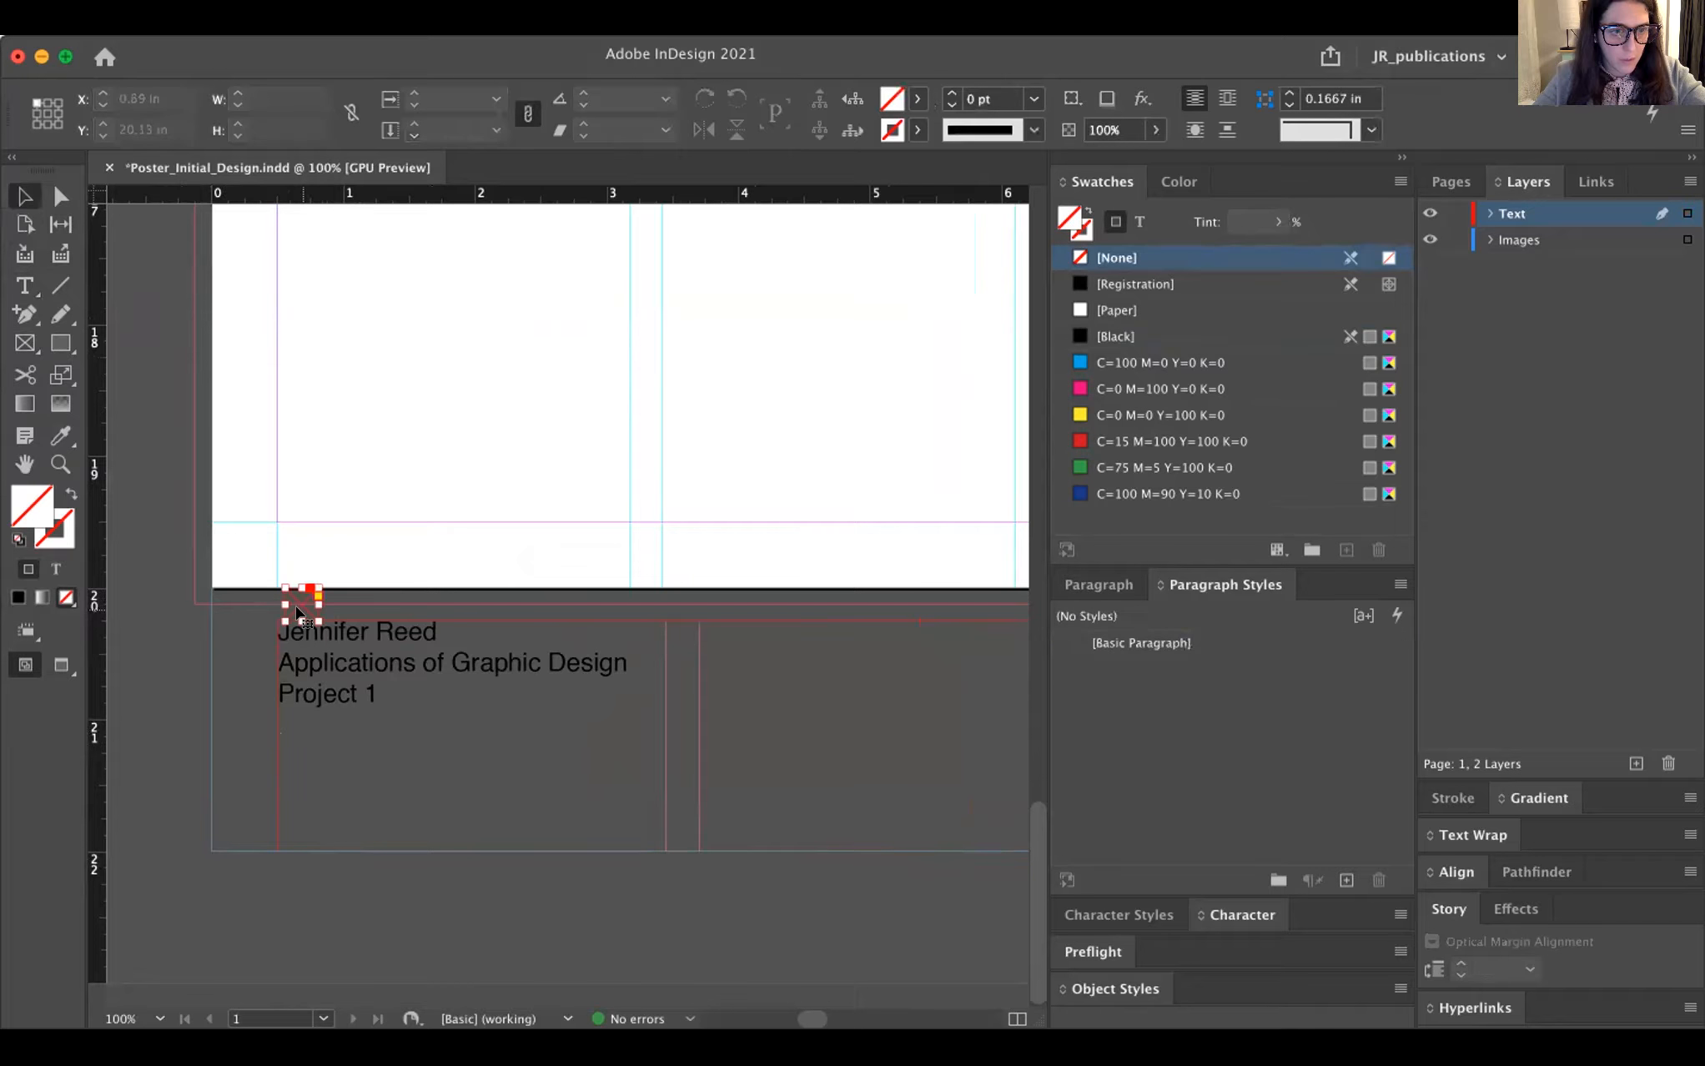
left_click(290, 614)
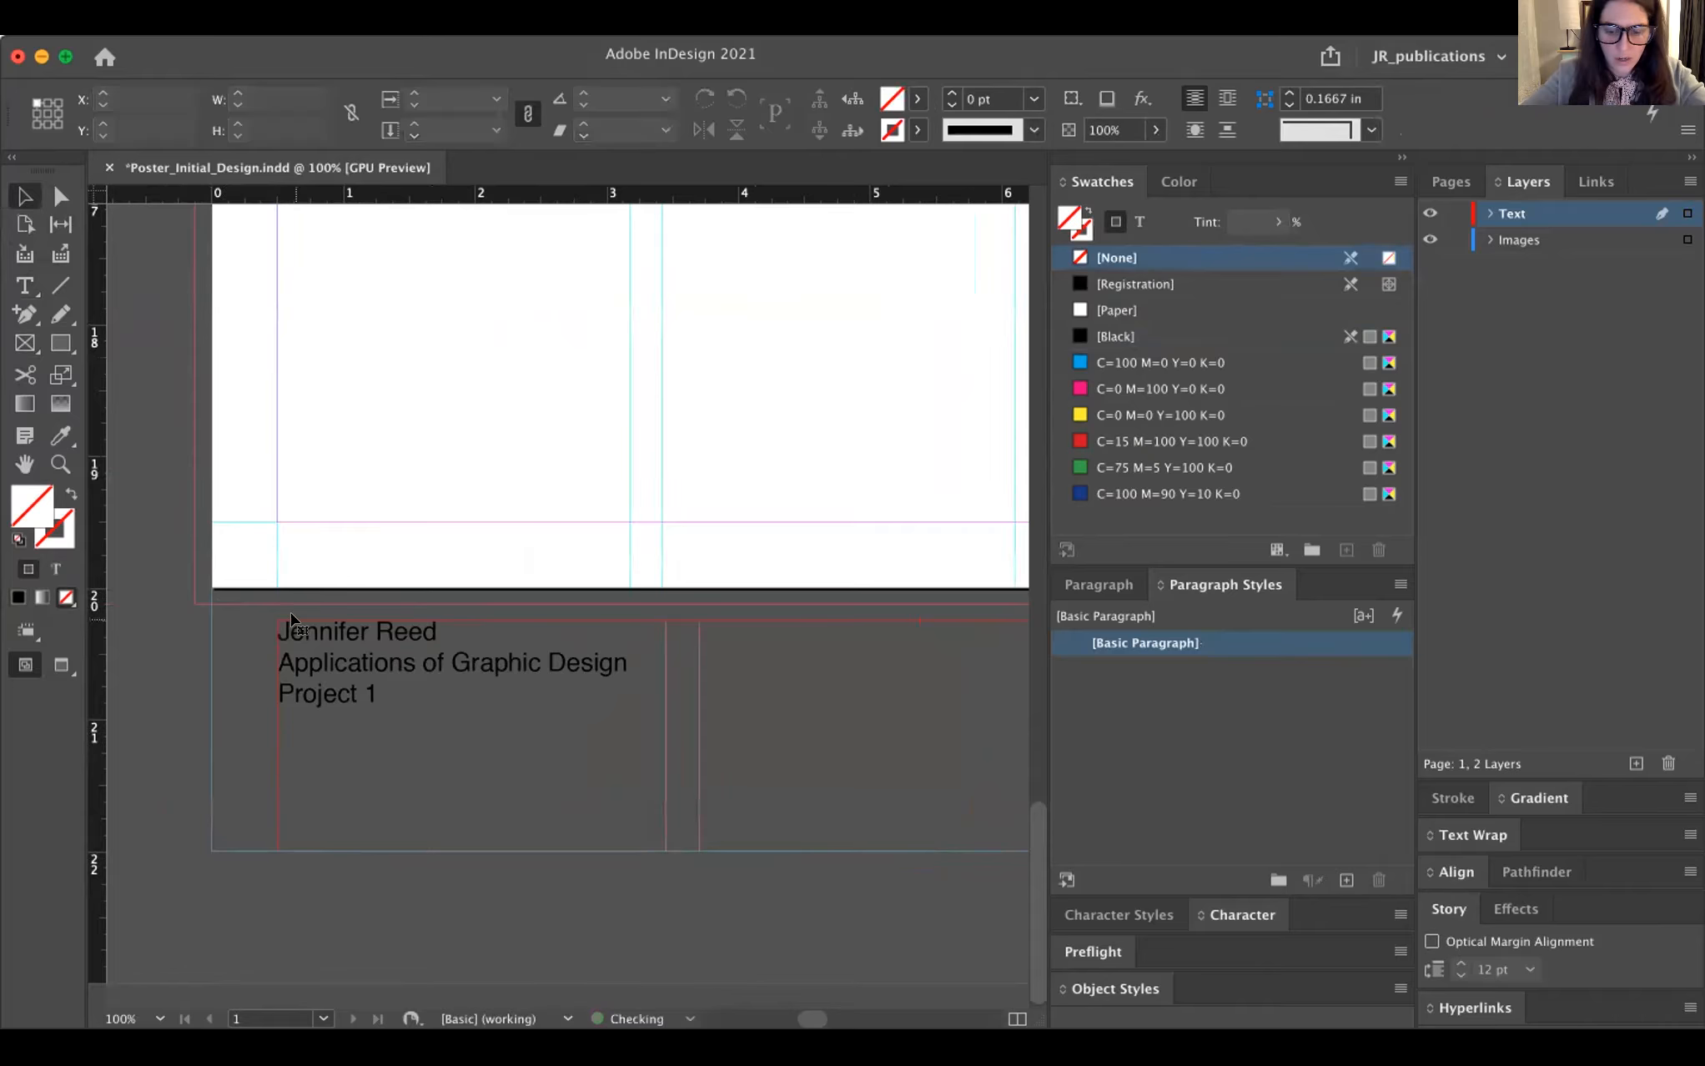
- Fit the whole poster in view, check it briefly in preview mode, and save the document
key("super+0")
key("w")
key("w")
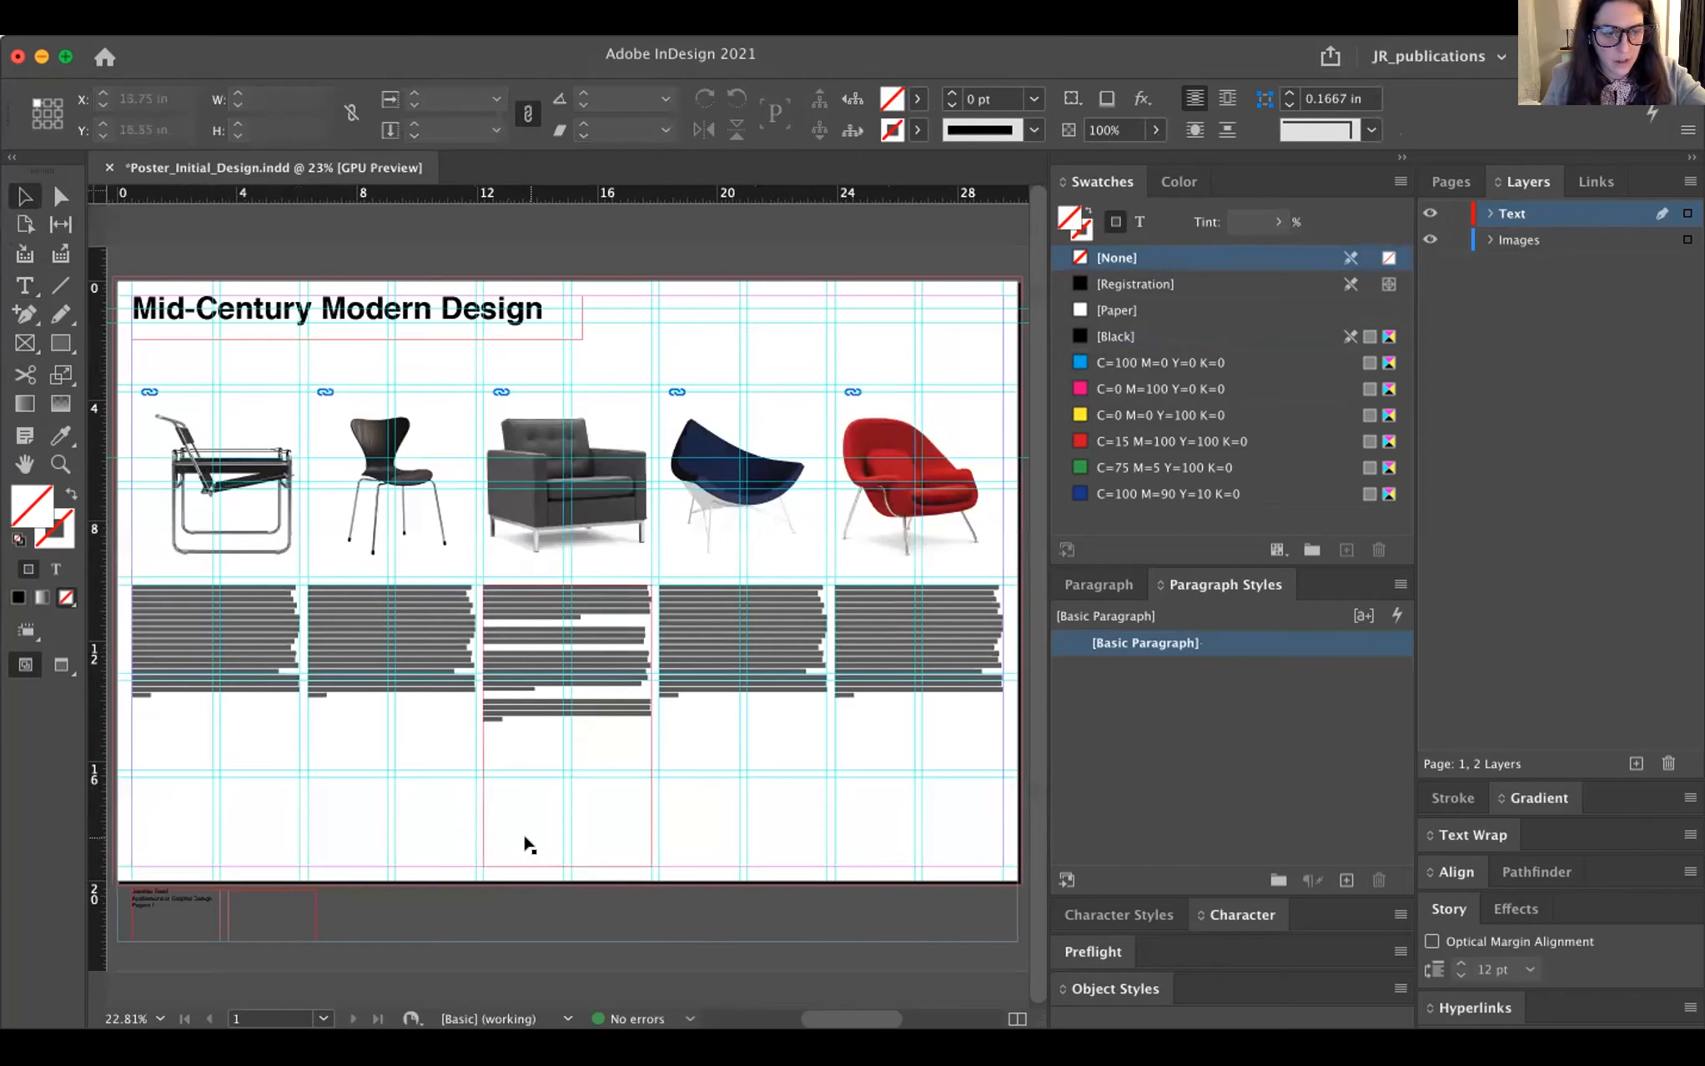
key("super+s")
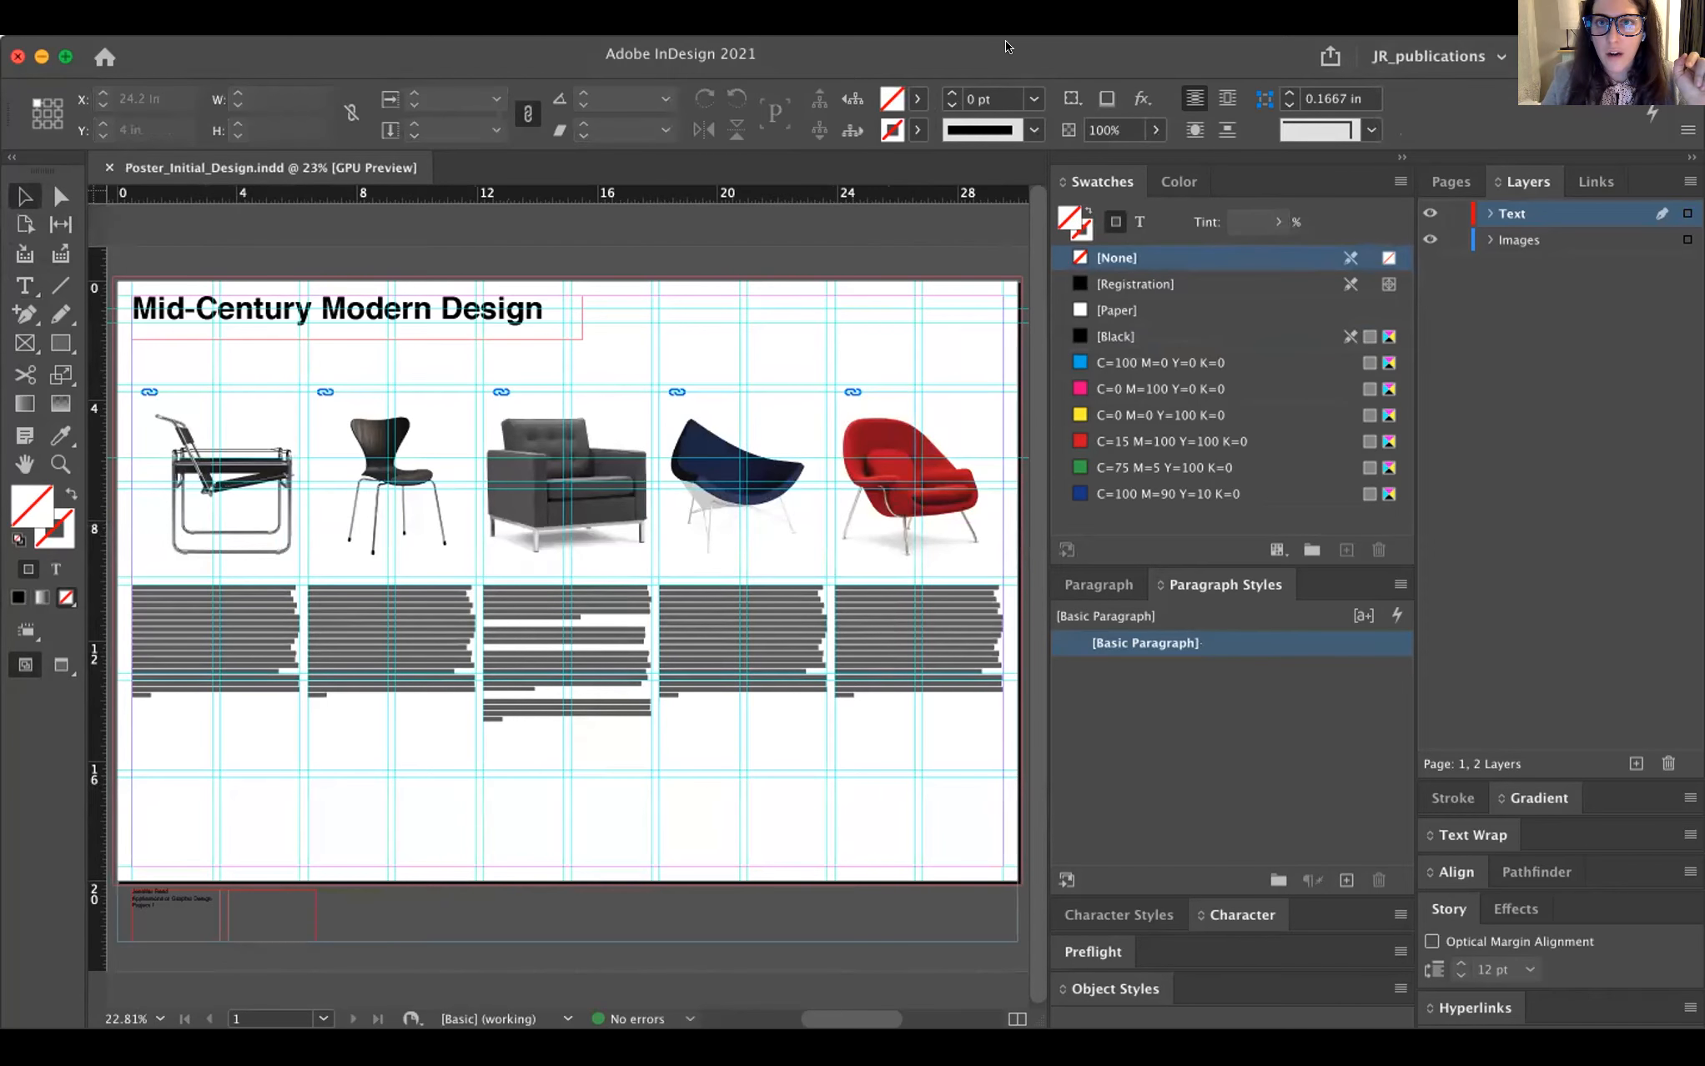